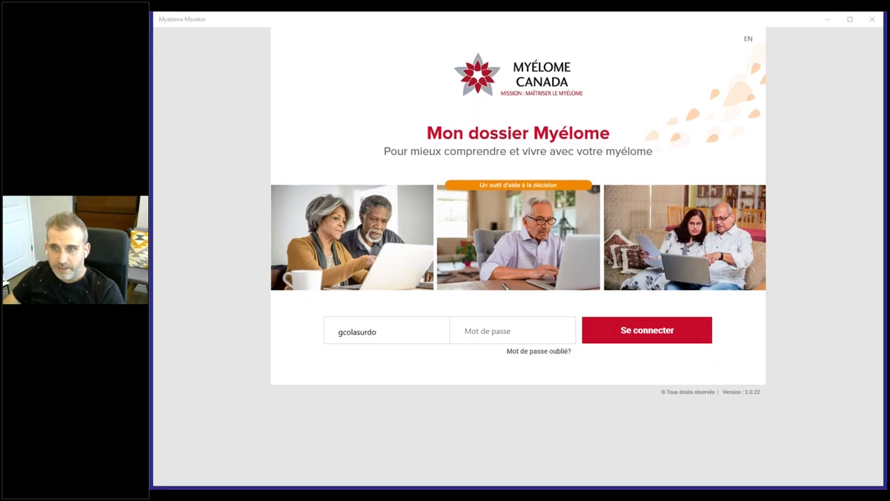
# Step: Open and close the forgotten-password help twice on the sign-in screen
pyautogui.click(234, 194)
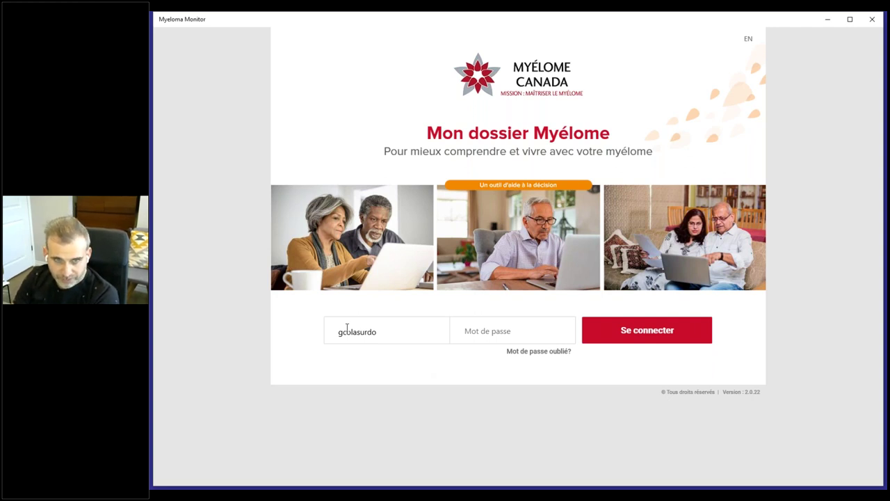
pyautogui.click(533, 352)
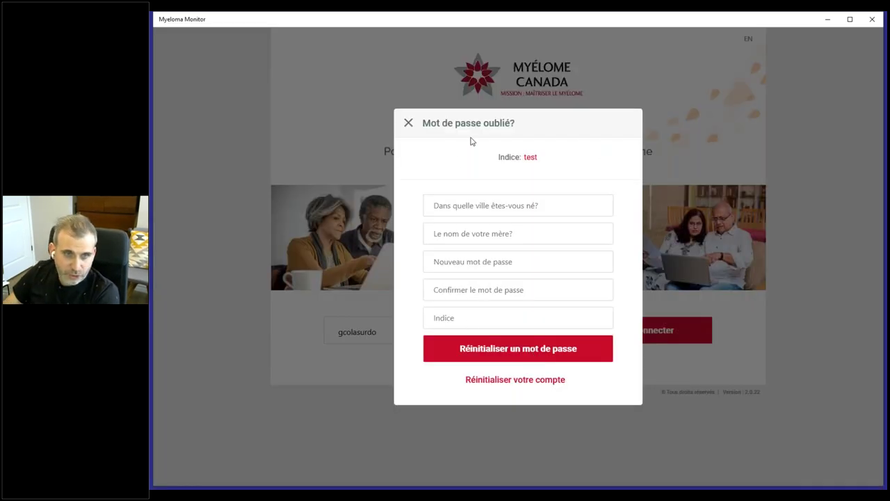
pyautogui.click(409, 123)
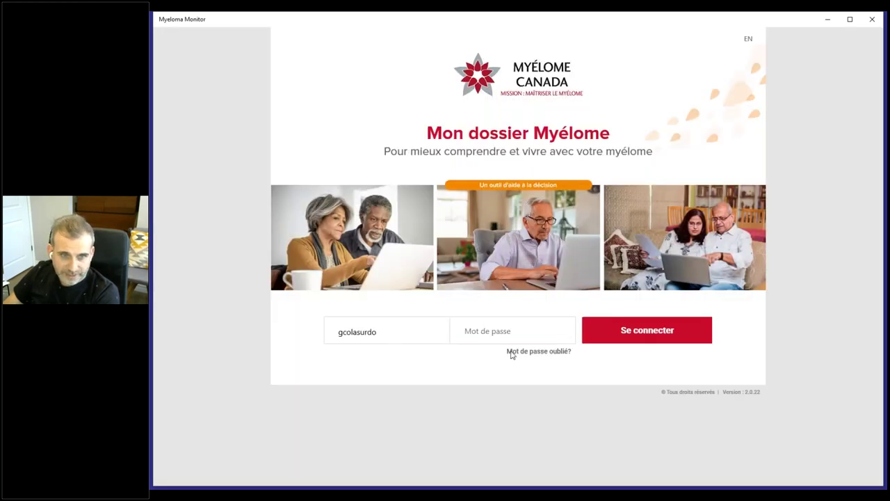
pyautogui.click(560, 354)
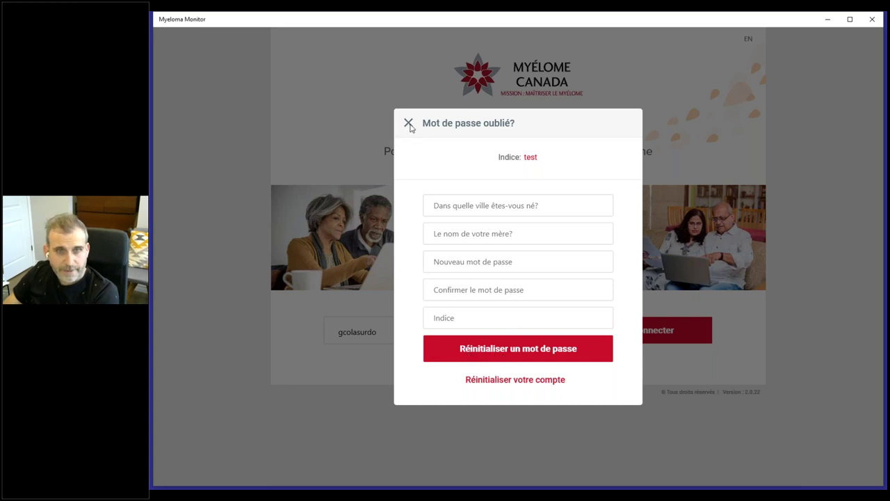
pyautogui.click(409, 123)
# Step: Sign in with the account password and go to Mon profil
pyautogui.click(492, 328)
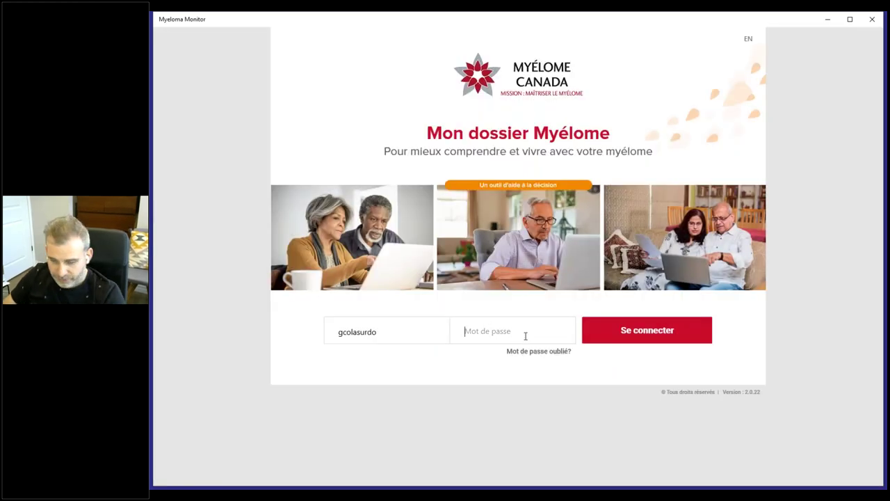
pyautogui.write('•••••••••••')
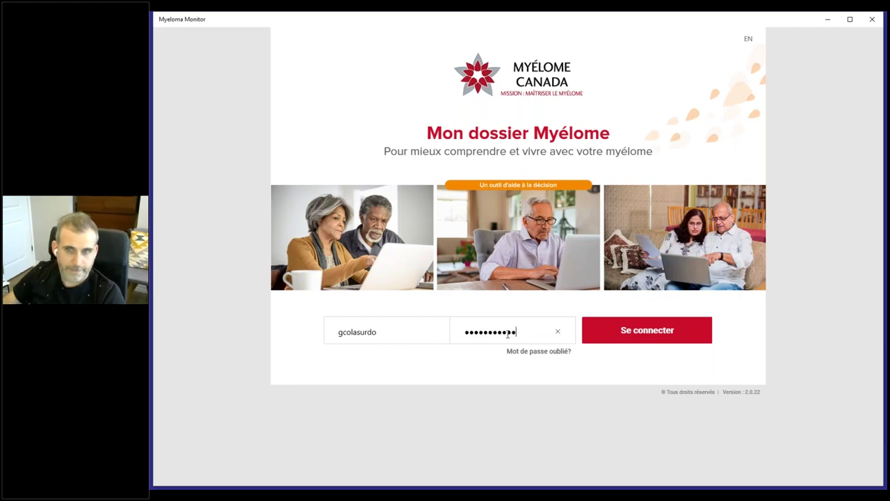
pyautogui.click(629, 331)
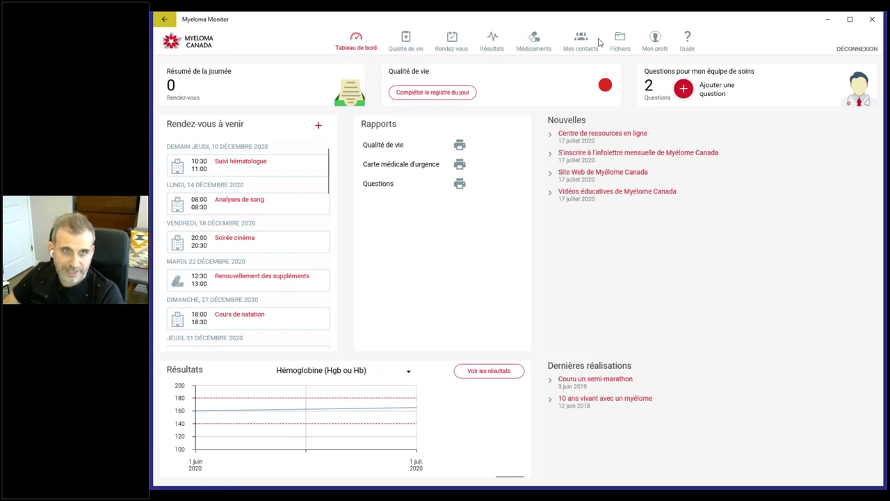
pyautogui.click(654, 43)
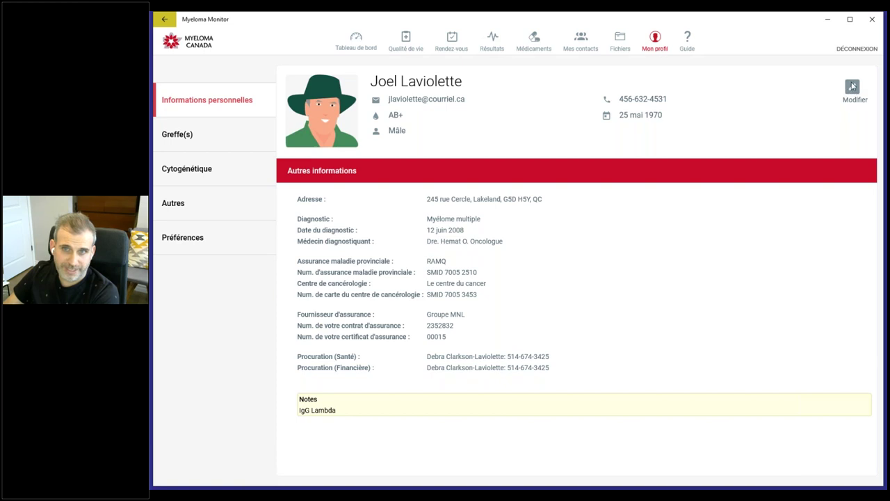
pyautogui.click(853, 87)
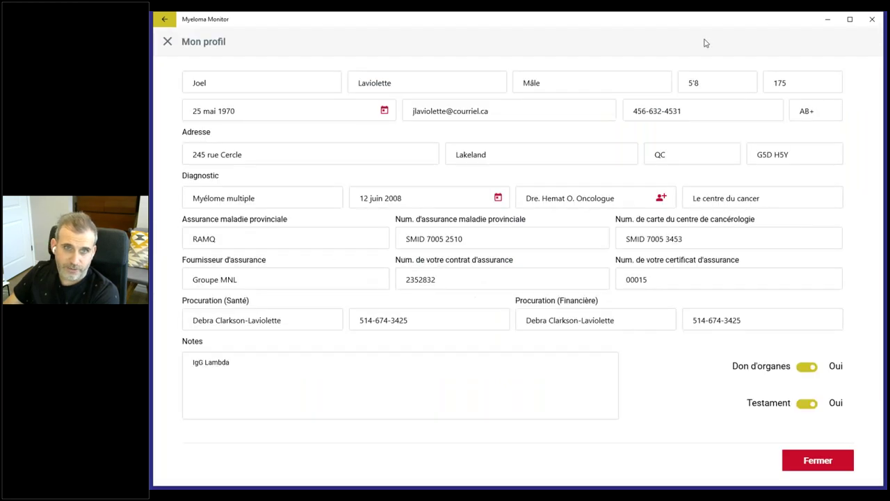
pyautogui.click(259, 84)
pyautogui.click(430, 83)
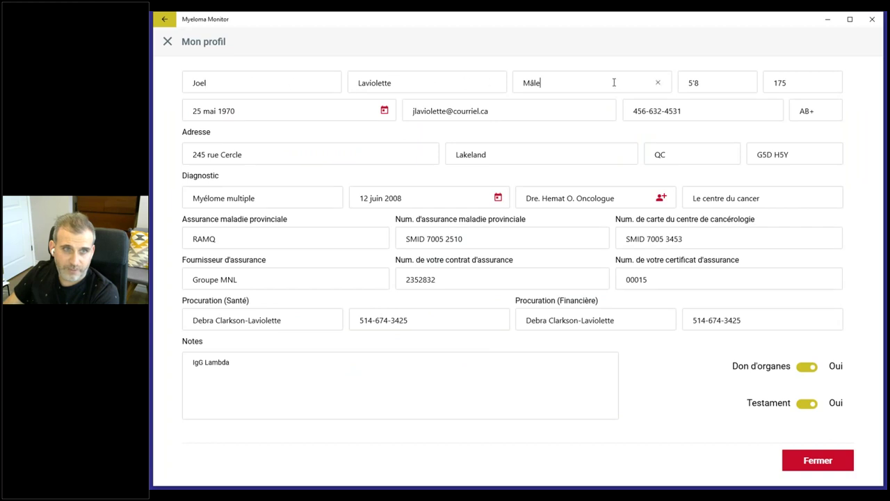
pyautogui.click(725, 82)
pyautogui.click(811, 85)
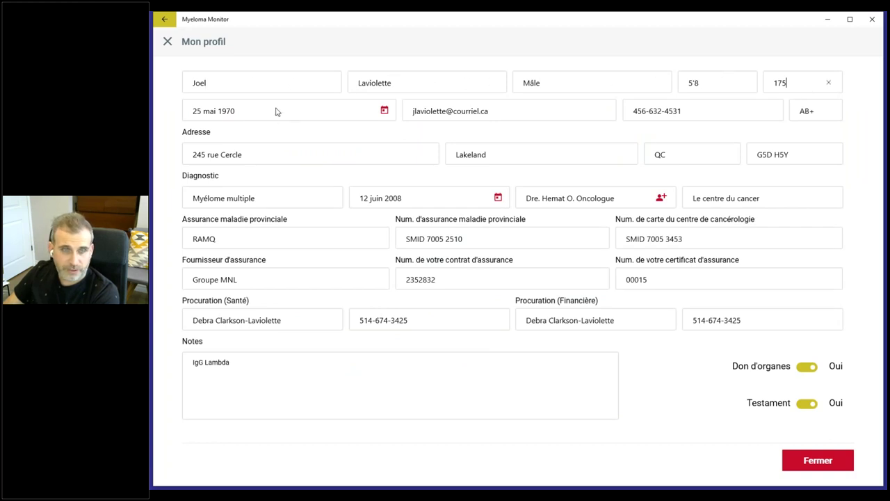
pyautogui.click(279, 111)
pyautogui.click(648, 131)
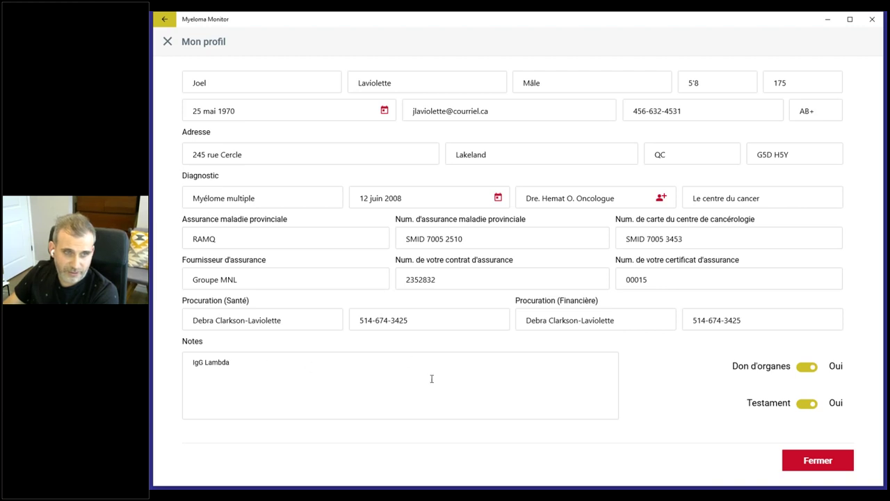
pyautogui.click(167, 42)
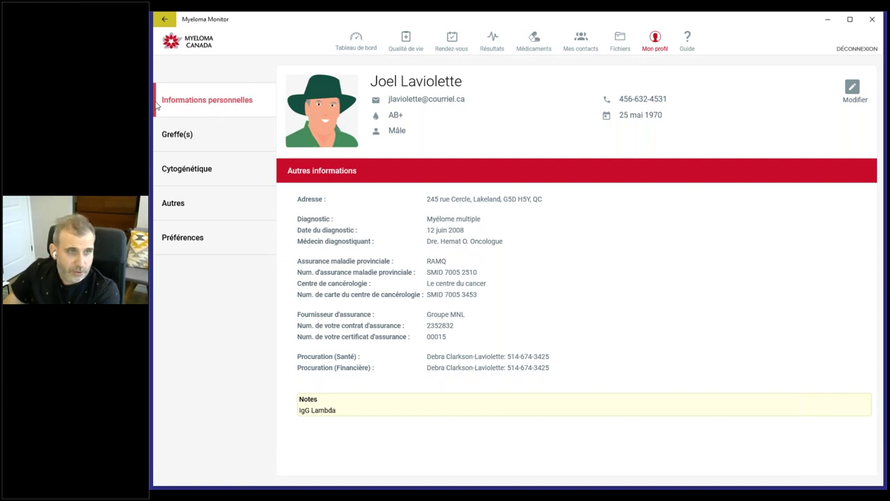
# Step: In Préférences, switch off Qualité de vie, Rendez-vous, Résultats, Médicaments, Mes contacts and Fichiers
pyautogui.click(205, 248)
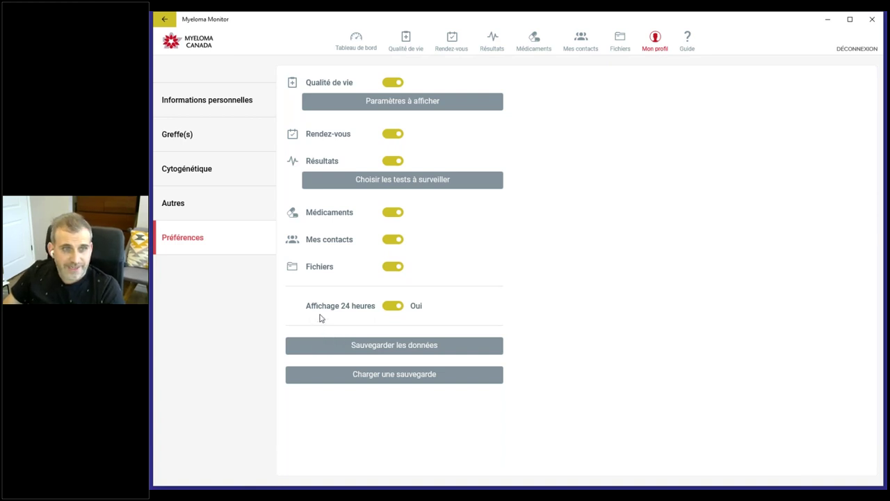
pyautogui.click(400, 83)
pyautogui.click(394, 134)
pyautogui.click(394, 161)
pyautogui.click(394, 212)
pyautogui.click(394, 239)
pyautogui.click(394, 266)
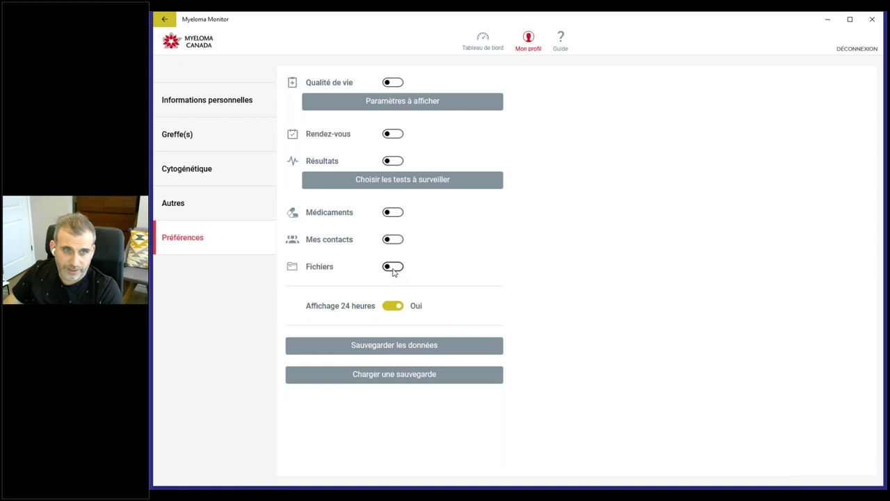
# Step: Switch all six sections back on, from Fichiers up to Qualité de vie
pyautogui.click(393, 267)
pyautogui.click(393, 239)
pyautogui.click(393, 212)
pyautogui.click(401, 161)
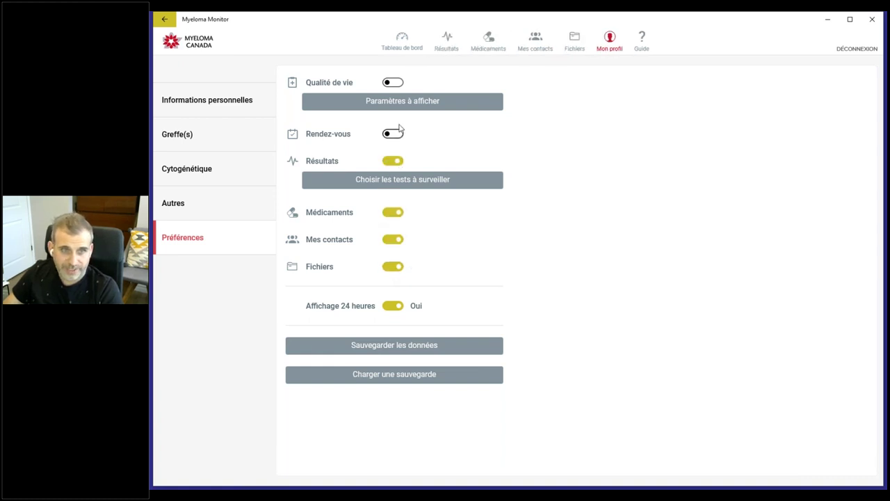
pyautogui.click(394, 133)
pyautogui.click(395, 83)
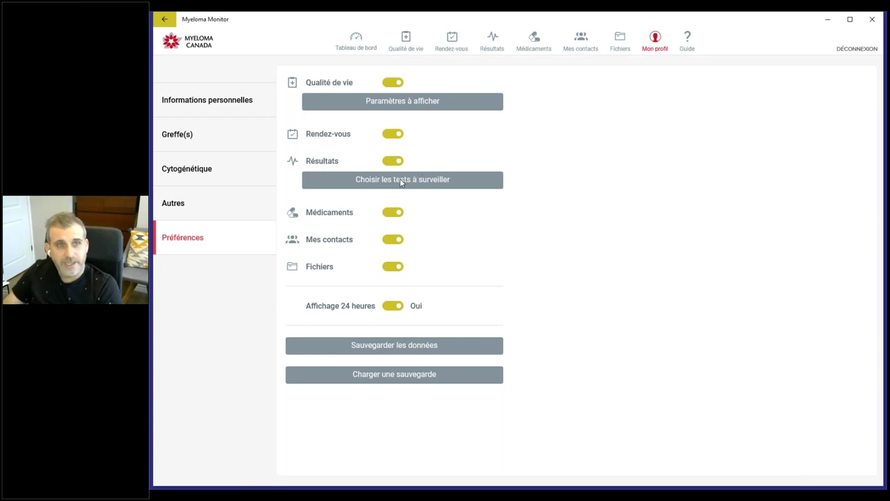
pyautogui.click(401, 182)
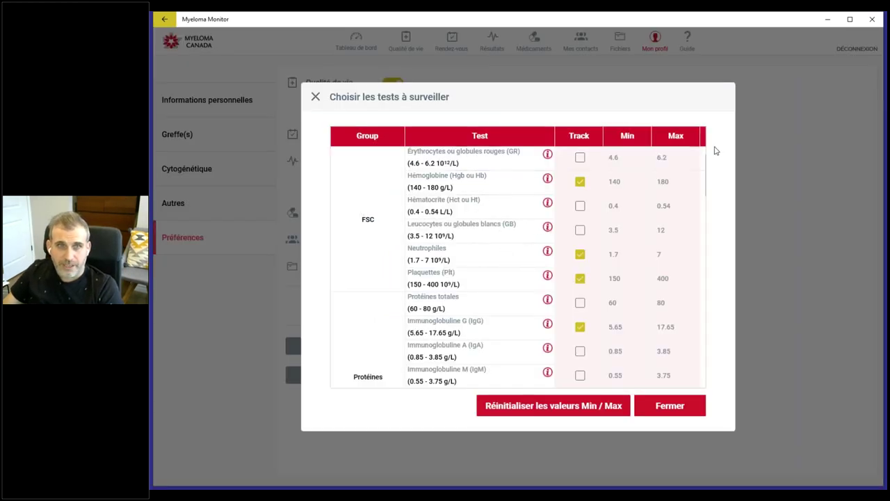
# Step: Untick and re-tick Hémoglobine tracking, then scroll through the rest of the test table
pyautogui.moveTo(701, 176); pyautogui.dragTo(712, 146)
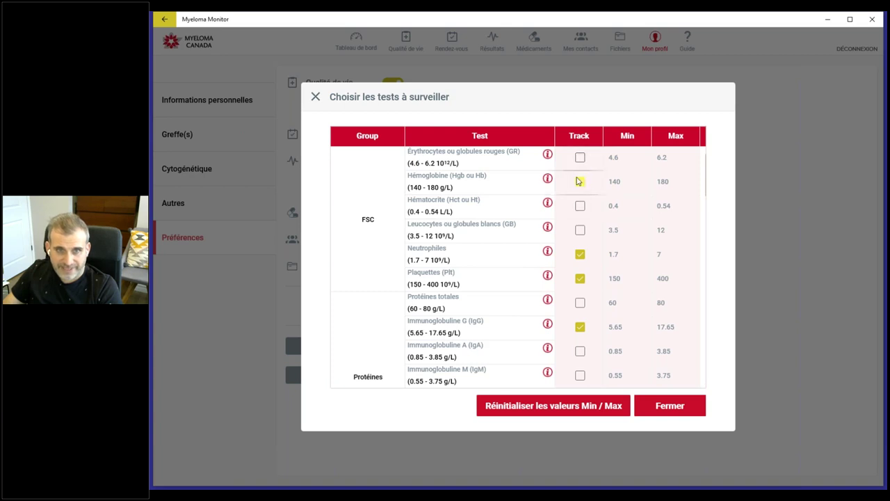
pyautogui.click(578, 160)
pyautogui.click(581, 182)
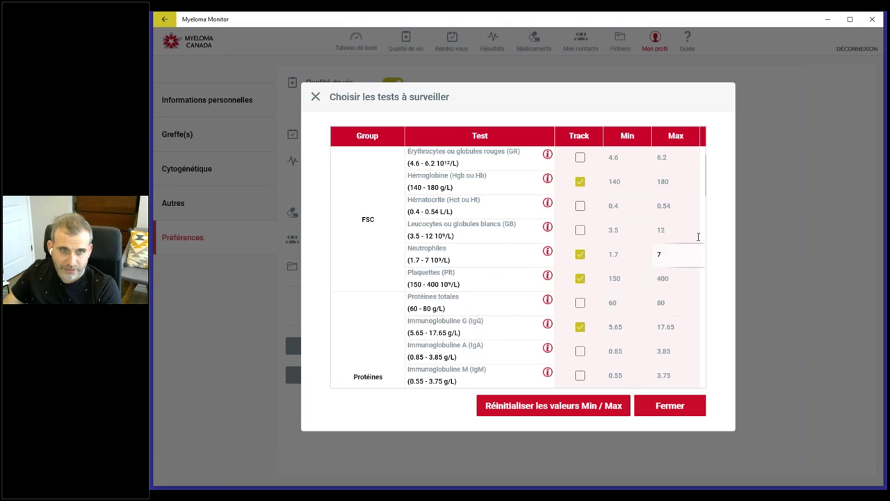
pyautogui.scroll(-3, 704, 187)
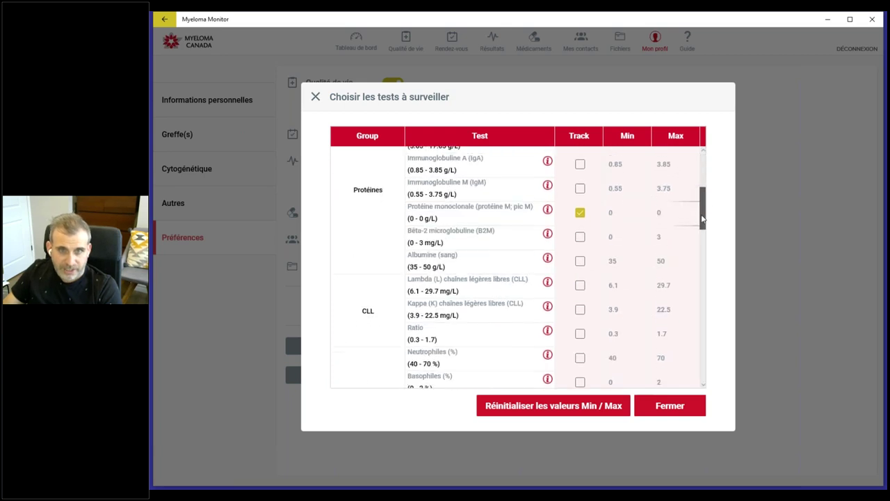
pyautogui.moveTo(704, 201); pyautogui.dragTo(706, 345)
pyautogui.scroll(1, 478, 268)
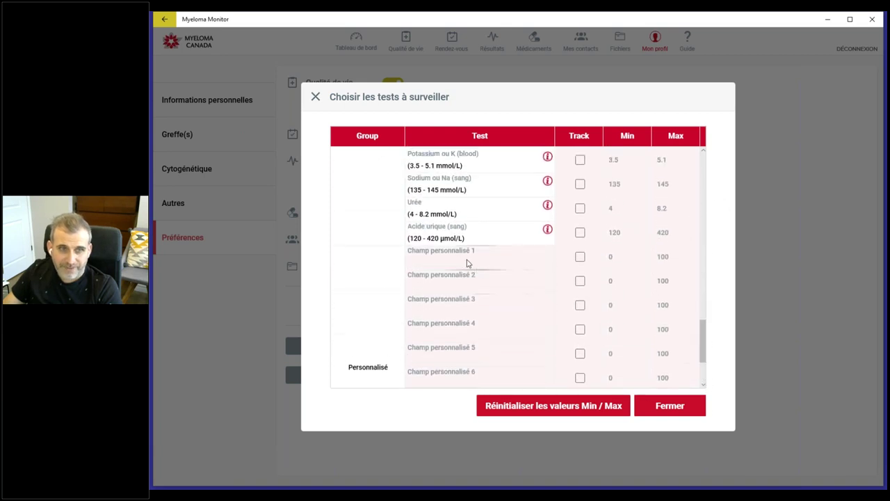
# Step: Select the Champ personnalisé 1 name field, return to the table top, and close the list
pyautogui.click(492, 256)
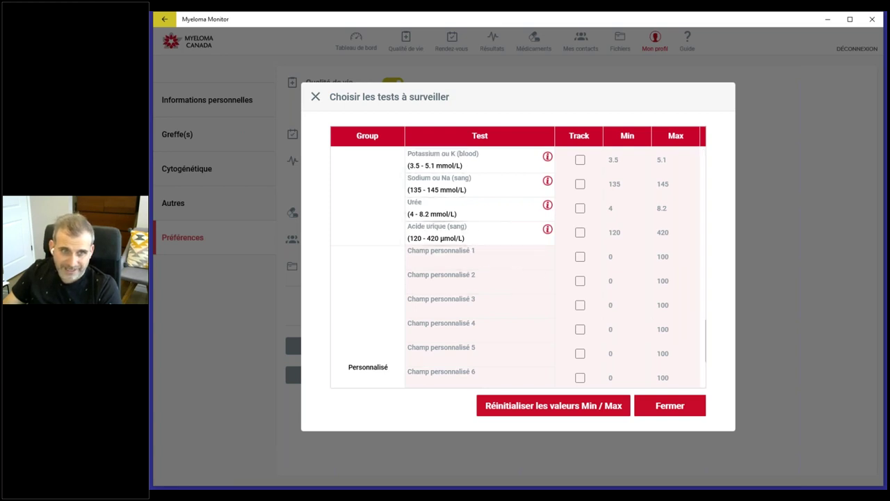
pyautogui.click(496, 256)
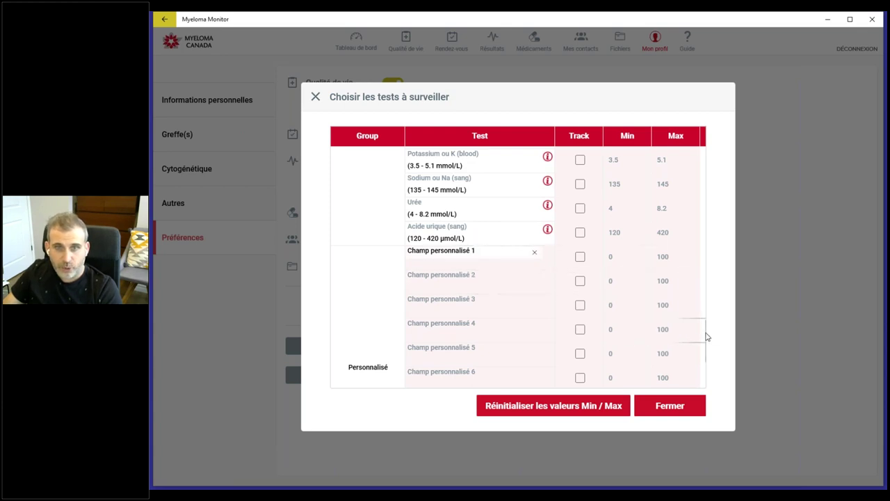
pyautogui.scroll(3, 705, 308)
pyautogui.moveTo(704, 285); pyautogui.dragTo(704, 161)
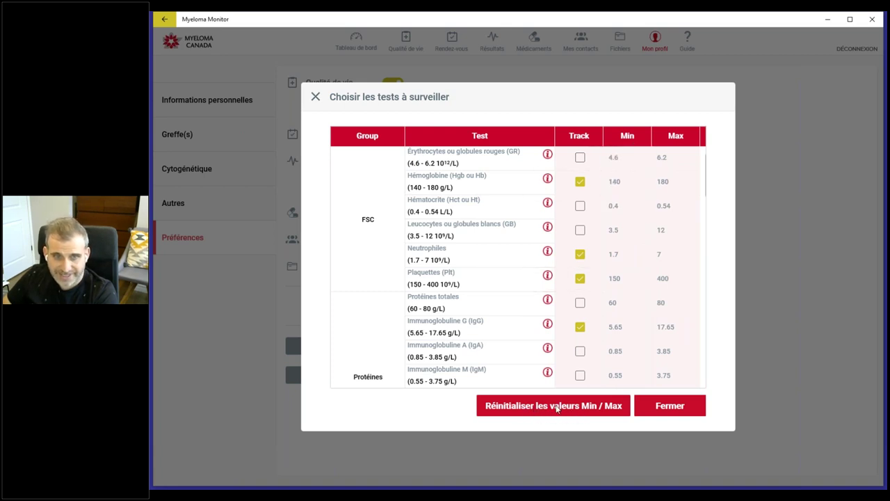
pyautogui.click(669, 405)
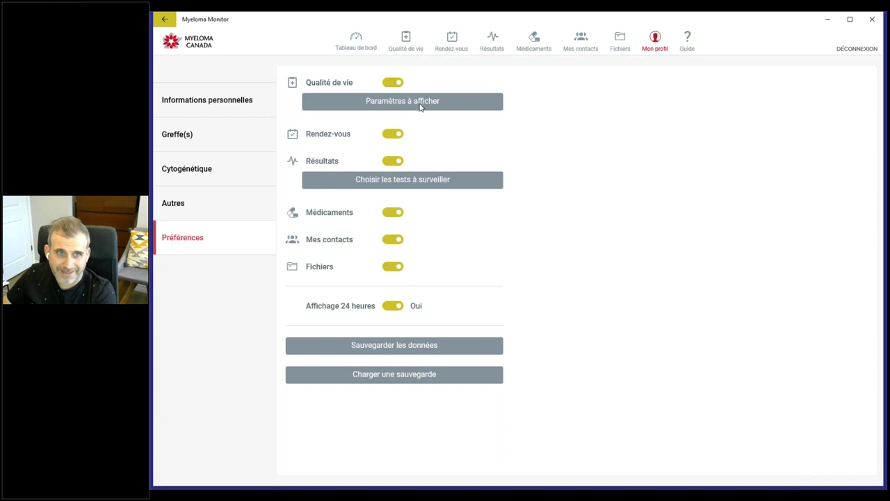
# Step: Open the Qualité de vie 'Paramètres à afficher' list from the Préférences page
pyautogui.click(421, 108)
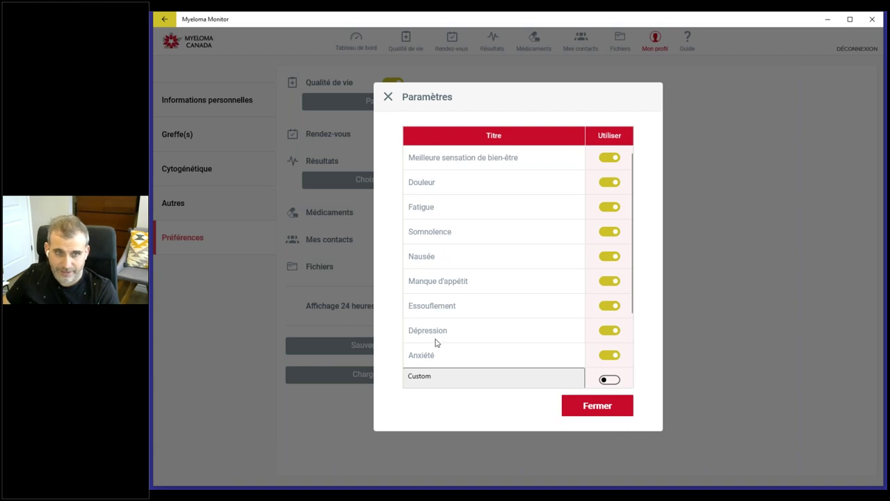
# Step: Toggle Somnolence, Fatigue and Nausée off and back on, select both Custom fields, then close
pyautogui.click(611, 232)
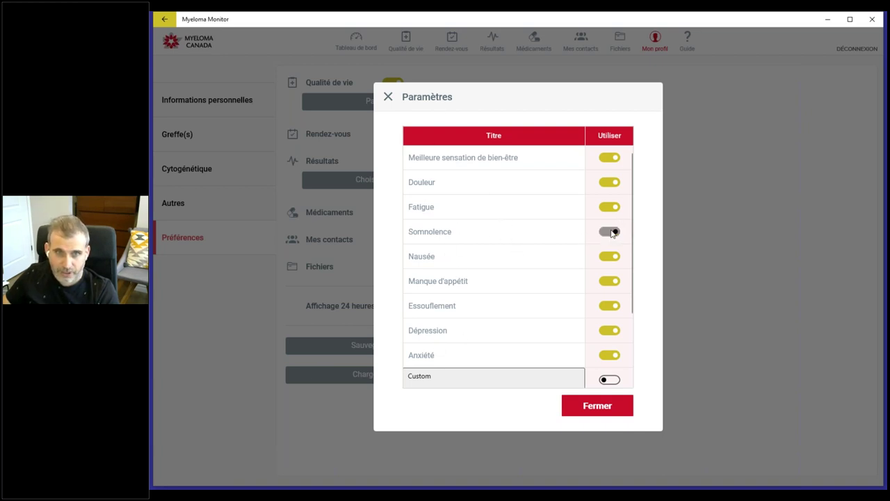
pyautogui.click(612, 209)
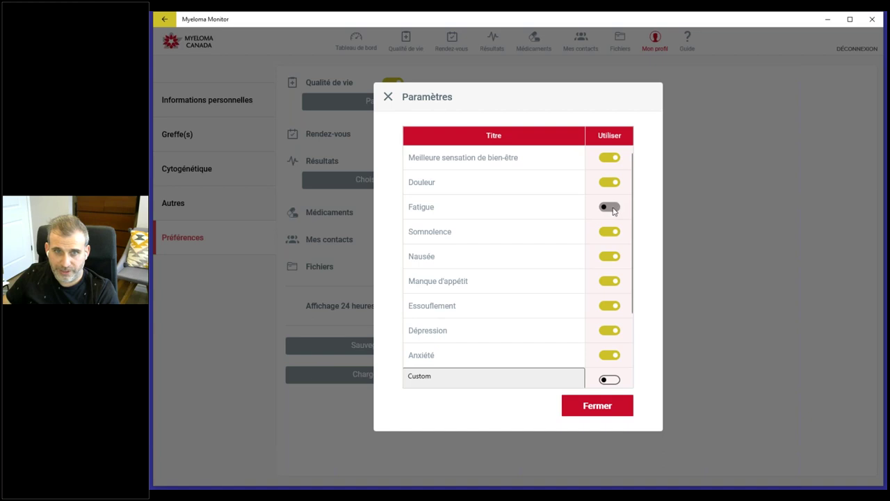
pyautogui.click(611, 232)
pyautogui.click(610, 257)
pyautogui.click(609, 257)
pyautogui.scroll(-3, 528, 235)
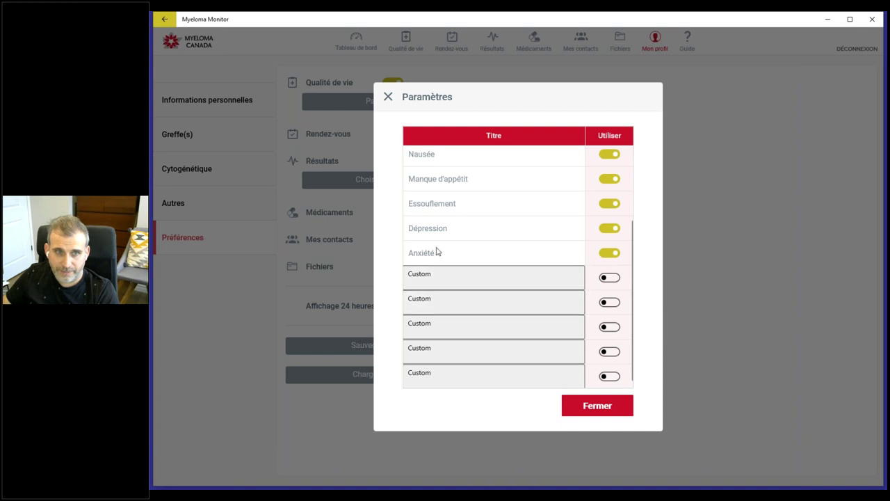
pyautogui.click(484, 298)
pyautogui.click(446, 278)
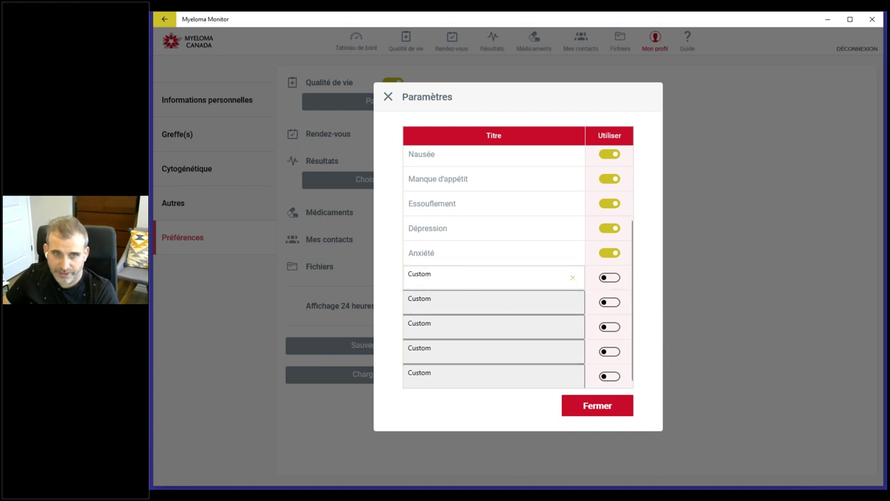
pyautogui.click(615, 414)
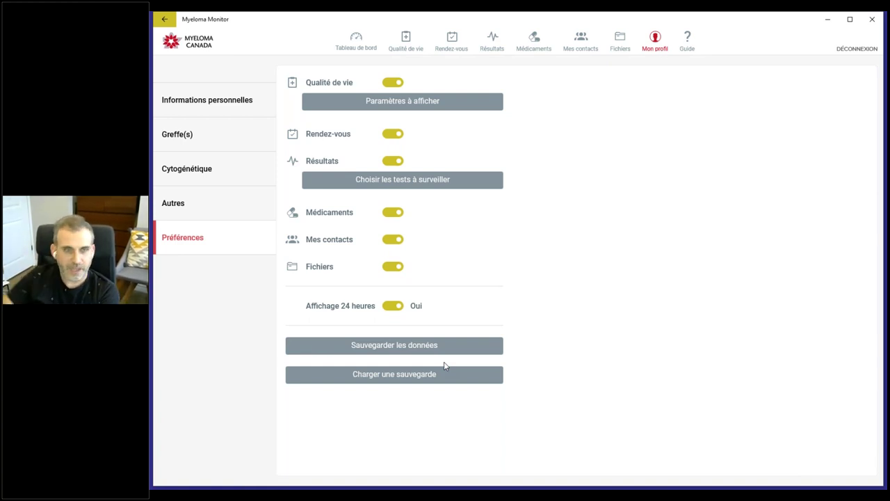
# Step: Back up the data, confirm with Oui, and return to Informations personnelles
pyautogui.click(409, 347)
pyautogui.click(466, 282)
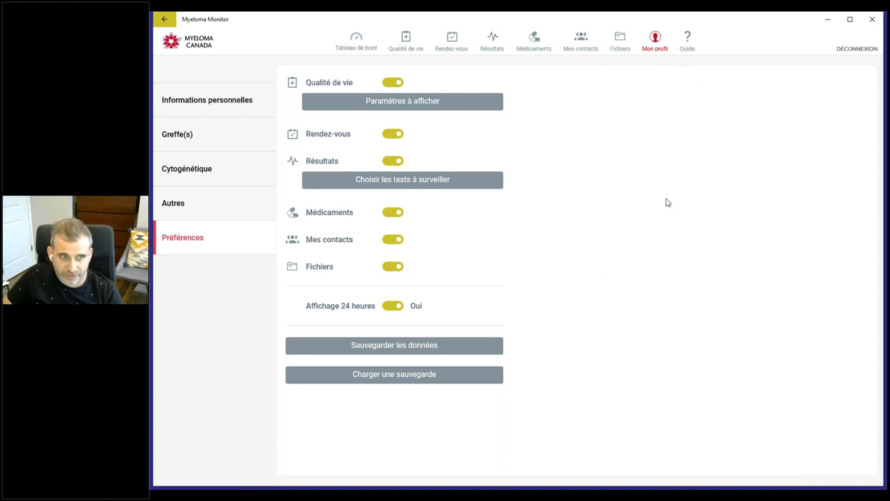
pyautogui.click(203, 106)
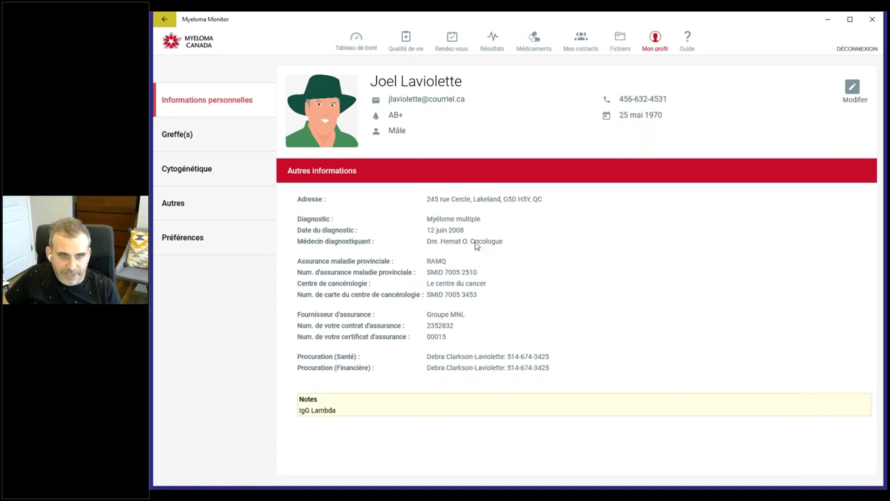
# Step: Go to the Greffe(s) page and start a new transplant entry
pyautogui.click(182, 139)
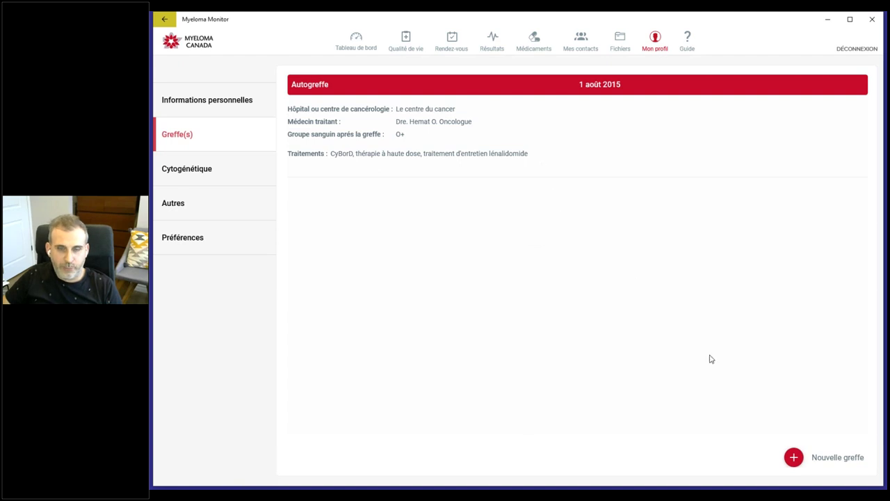
pyautogui.click(799, 459)
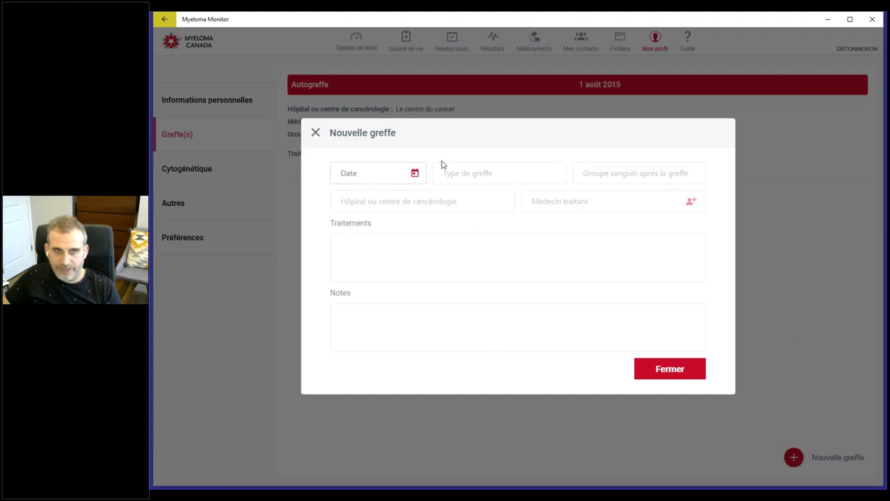
# Step: In the Date calendar, step back and forth through months and years with the arrows
pyautogui.click(369, 179)
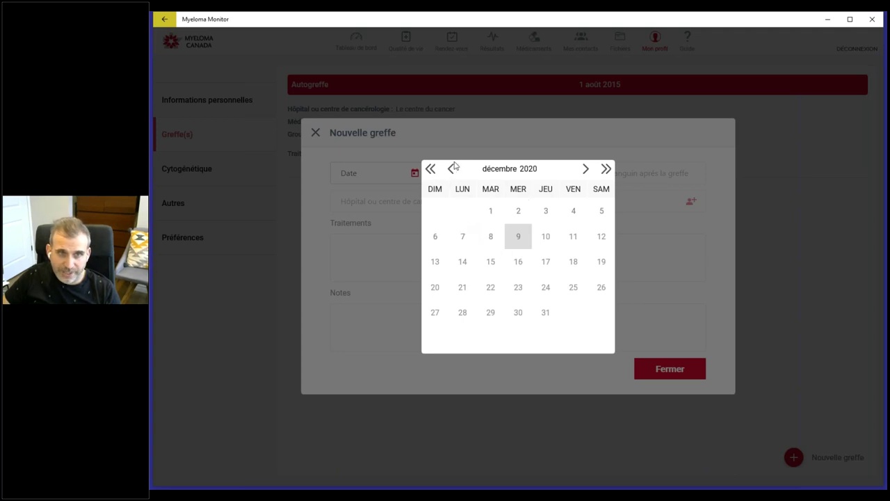
pyautogui.click(586, 171)
pyautogui.click(451, 172)
pyautogui.click(450, 171)
pyautogui.click(451, 171)
pyautogui.click(450, 171)
pyautogui.click(451, 171)
pyautogui.click(586, 171)
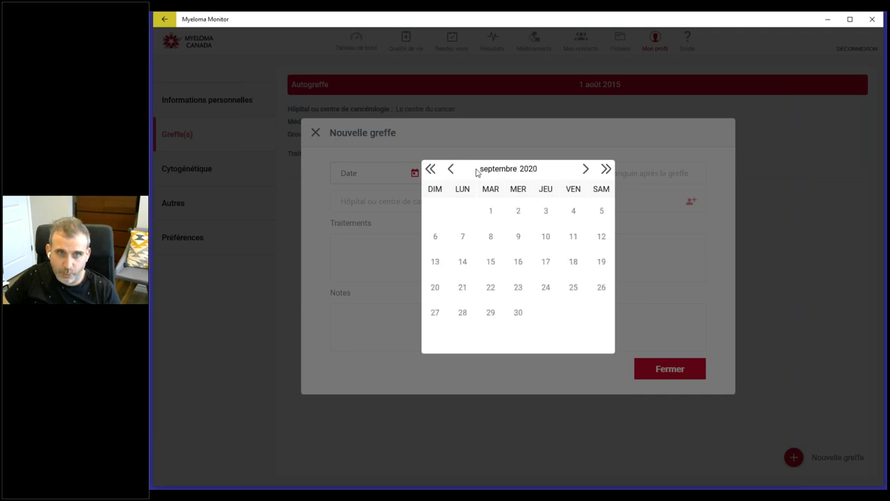
pyautogui.click(433, 171)
pyautogui.click(434, 171)
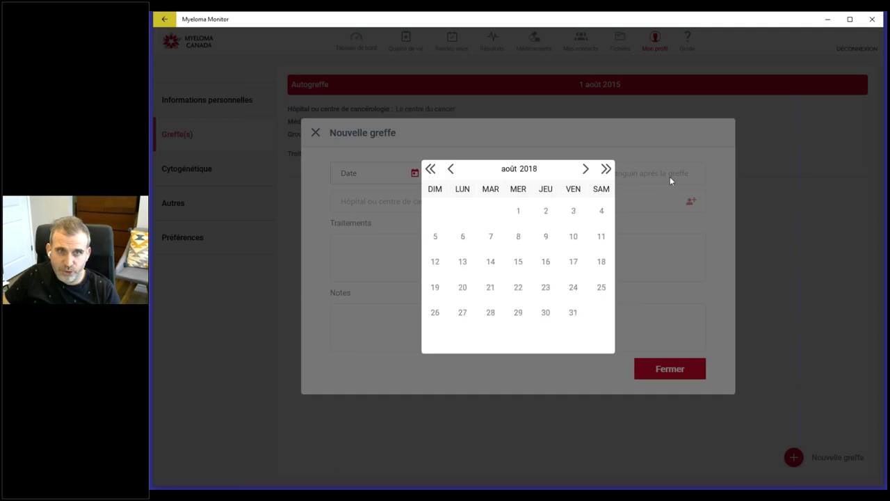
pyautogui.click(606, 169)
pyautogui.click(606, 169)
pyautogui.click(607, 170)
pyautogui.click(606, 169)
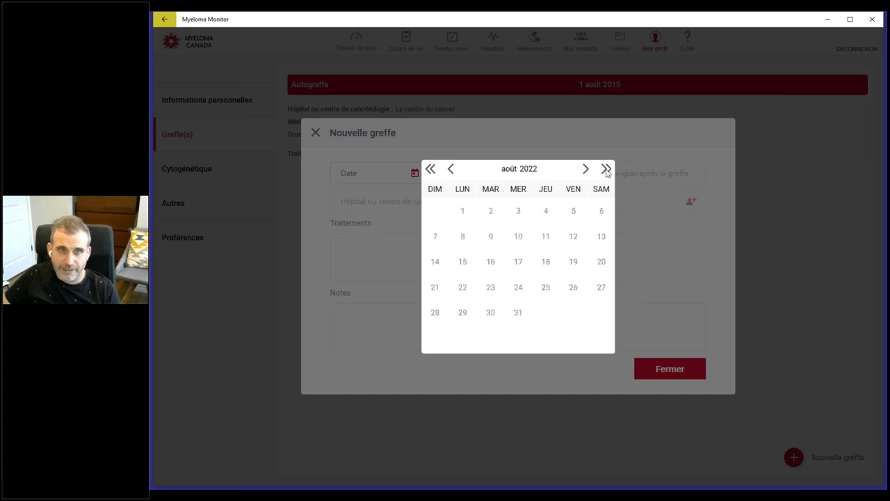
pyautogui.click(429, 169)
pyautogui.click(430, 169)
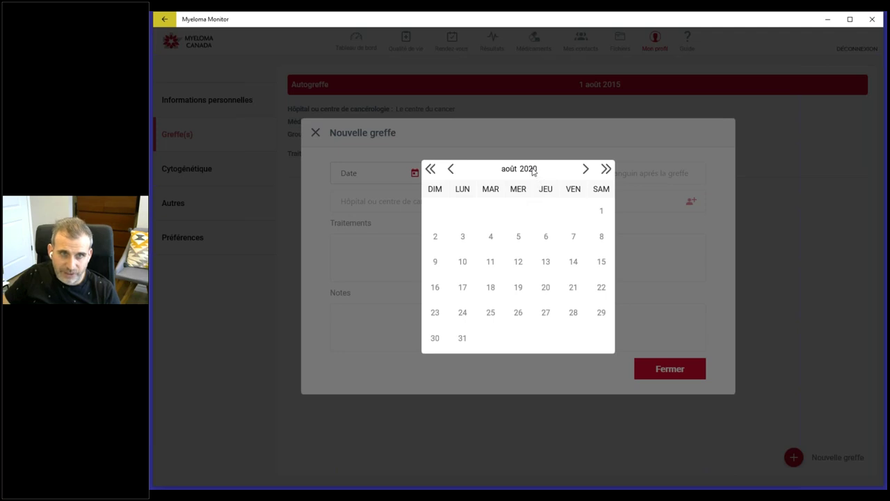
# Step: Browse the year (2020) and month (août) lists, close the calendar undated, and discard the form
pyautogui.click(534, 169)
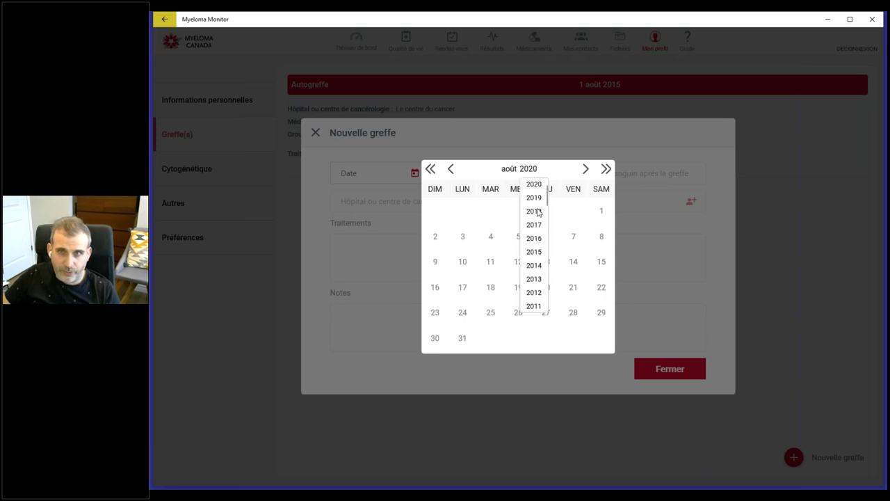
pyautogui.scroll(-5, 534, 279)
pyautogui.scroll(5, 534, 278)
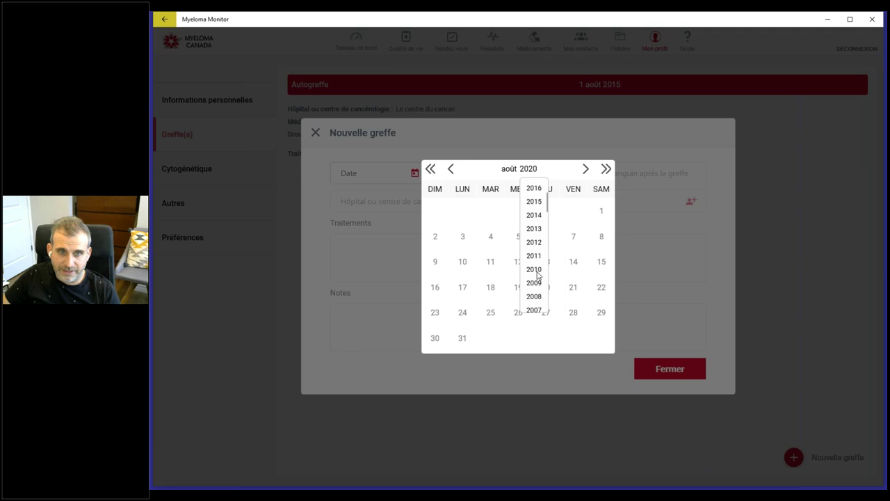
pyautogui.click(509, 174)
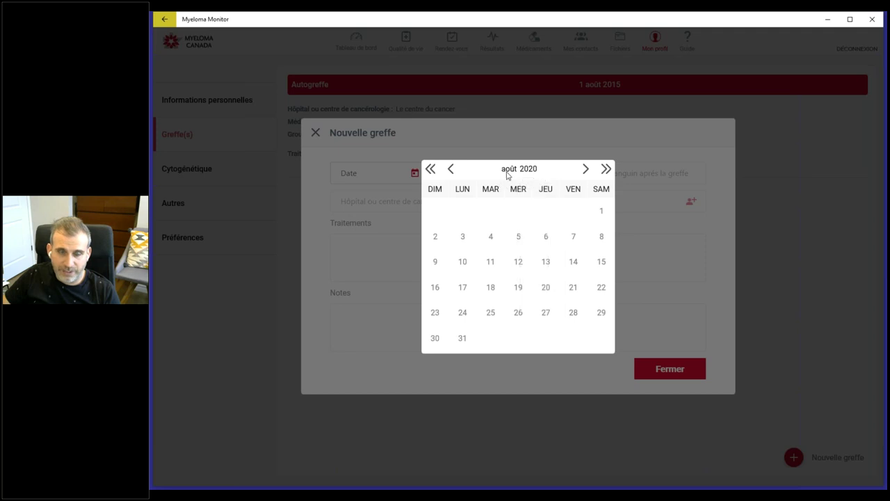
pyautogui.click(509, 170)
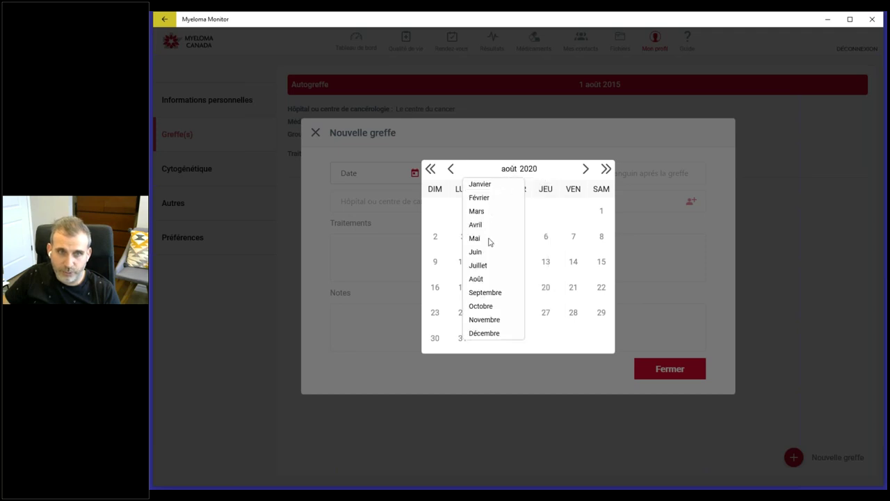
pyautogui.click(508, 172)
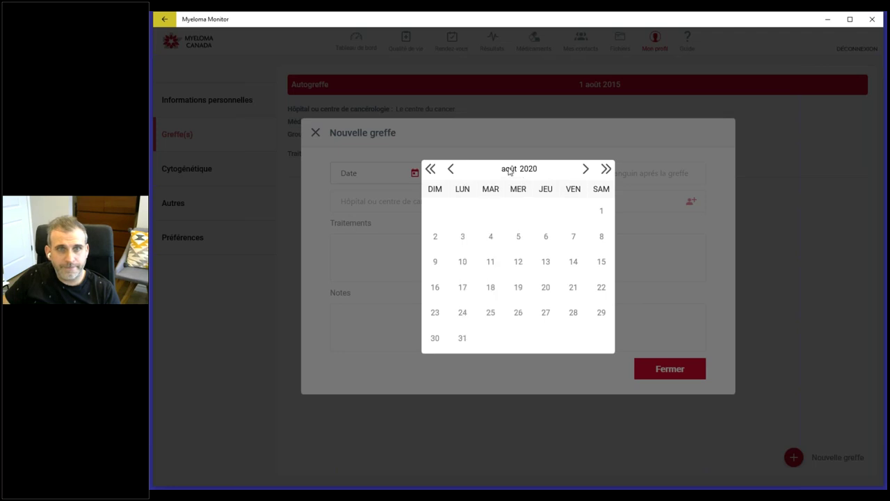
pyautogui.click(728, 285)
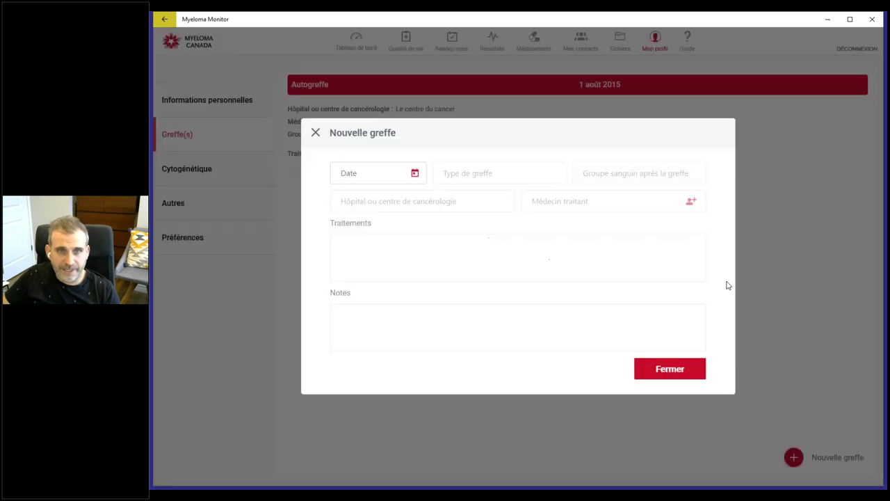
pyautogui.click(316, 133)
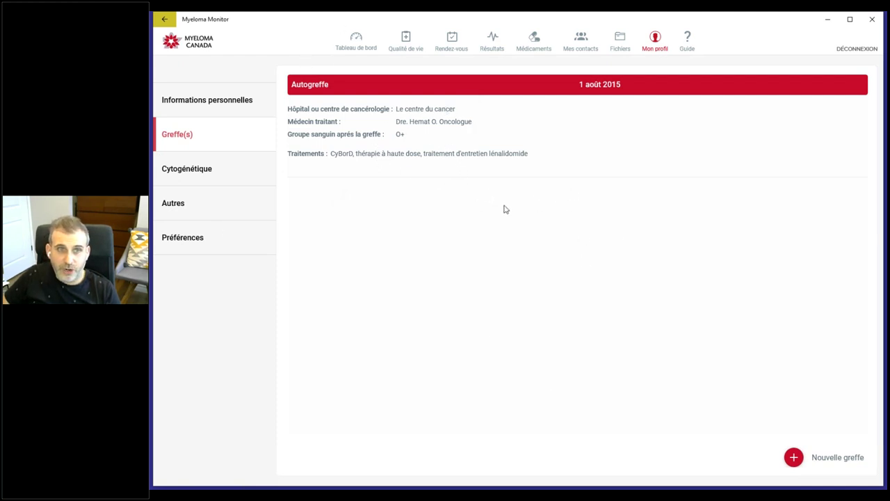
pyautogui.click(460, 106)
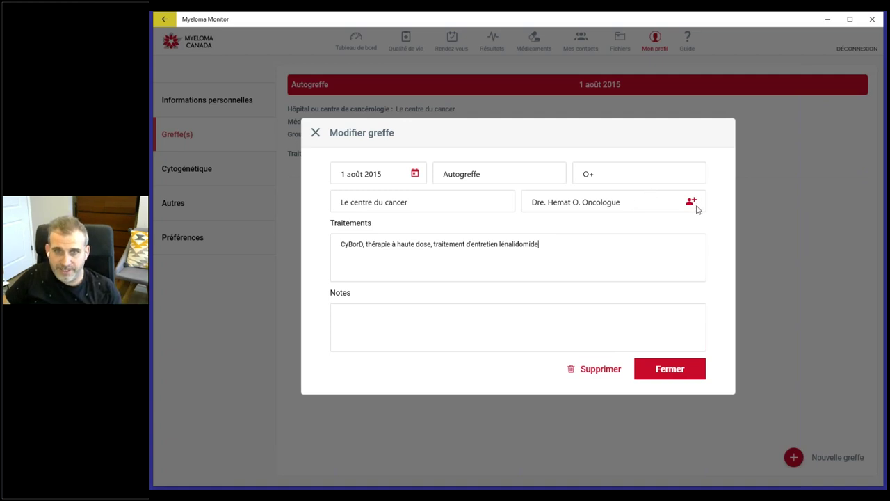
pyautogui.click(692, 203)
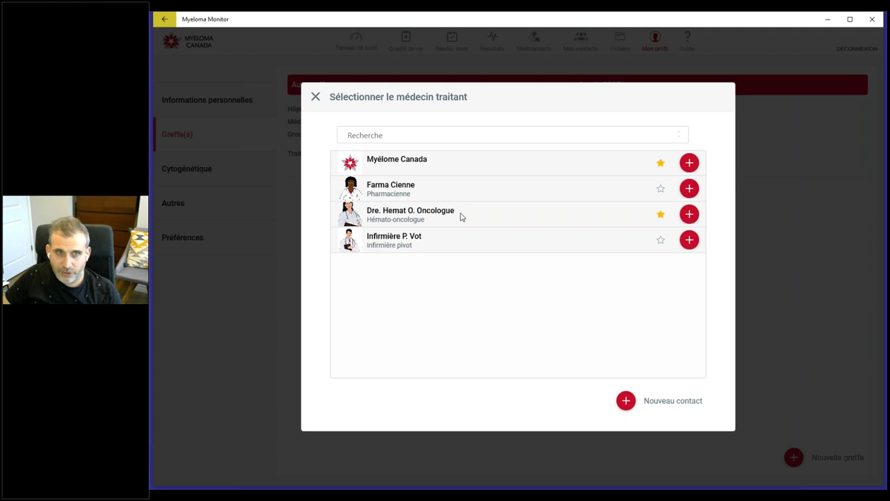
pyautogui.click(689, 214)
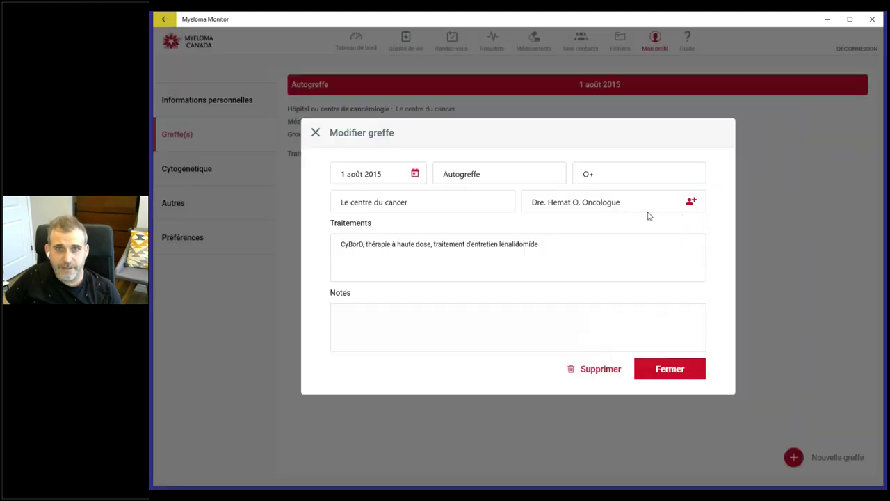
pyautogui.click(672, 366)
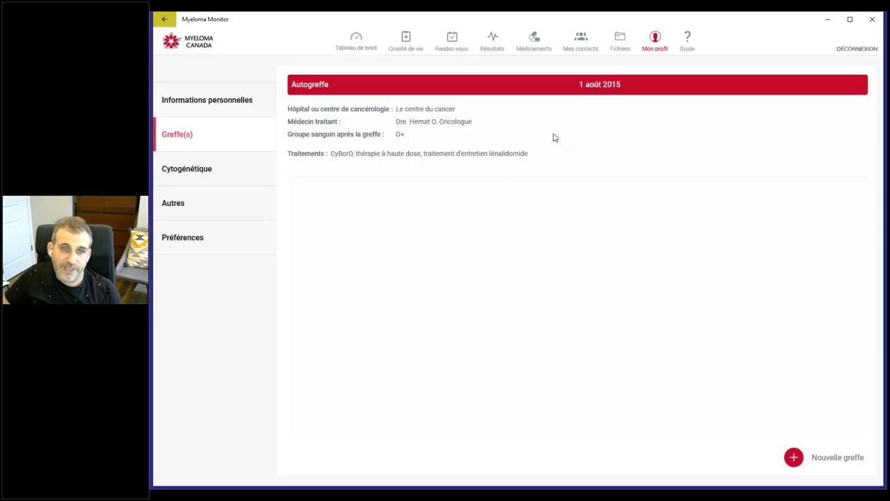
pyautogui.click(527, 120)
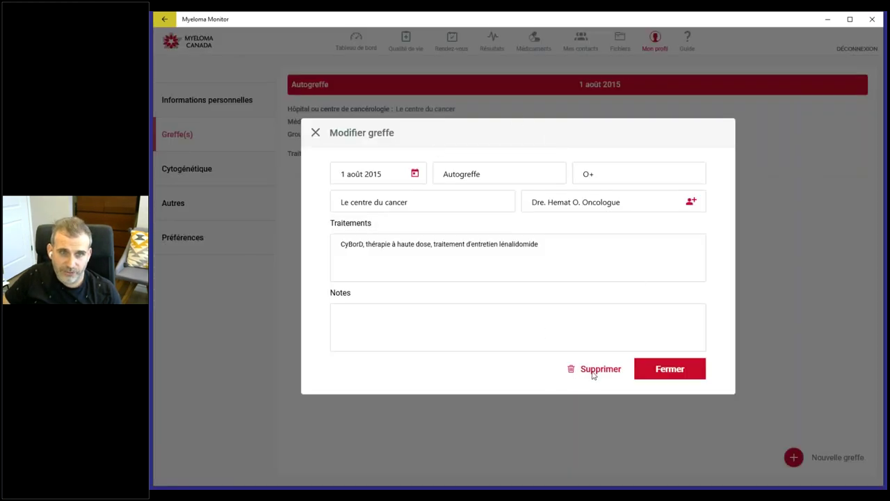
pyautogui.click(674, 365)
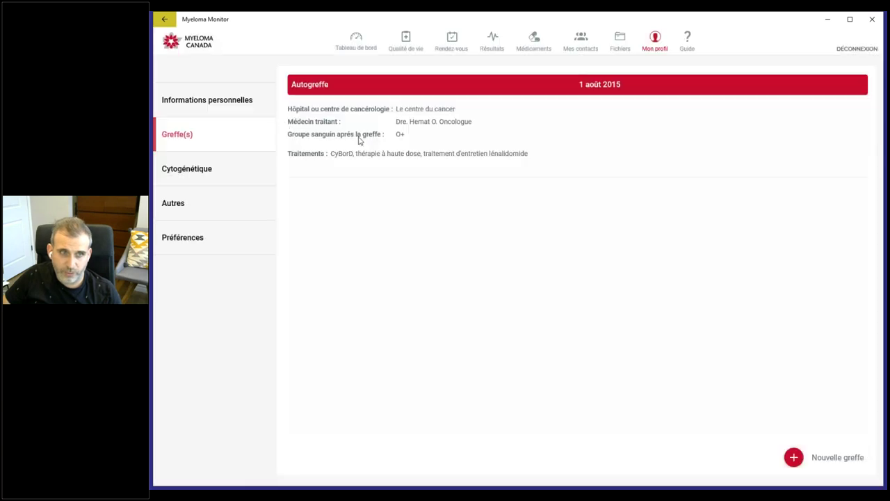
# Step: Review the Cytogénétique, Autres and Informations personnelles profile sections, then open Fichiers
pyautogui.click(204, 175)
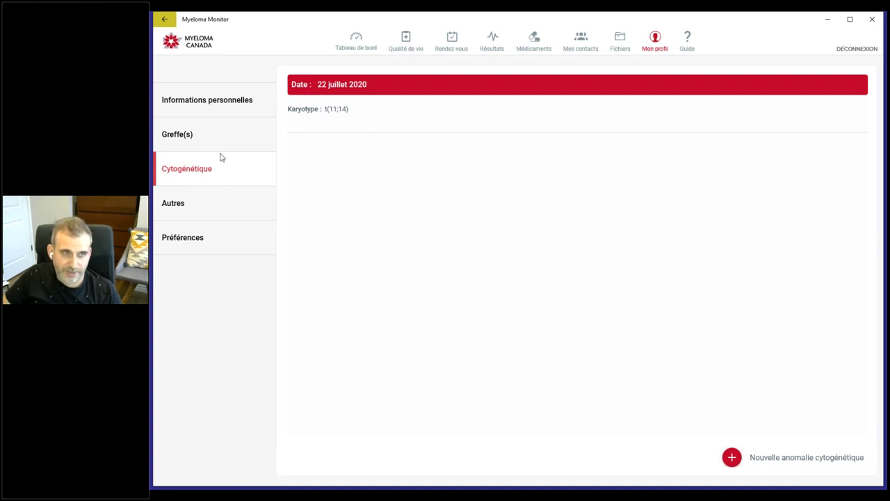
pyautogui.click(190, 202)
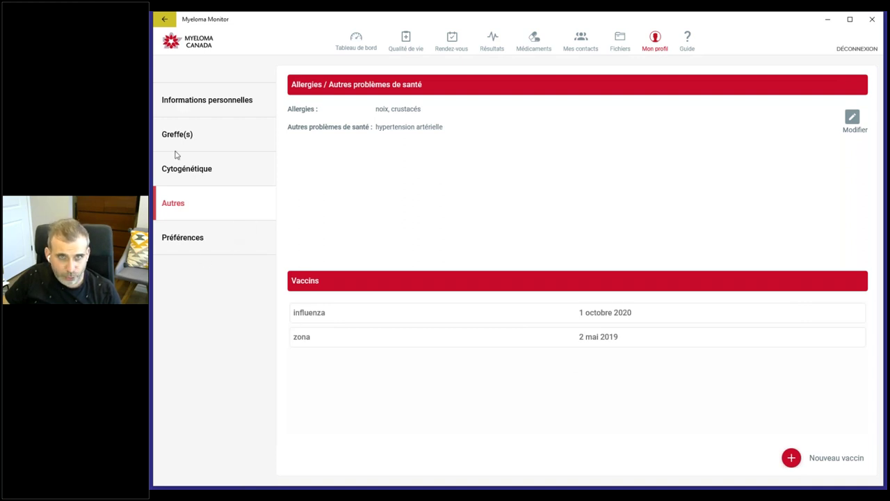
pyautogui.click(190, 104)
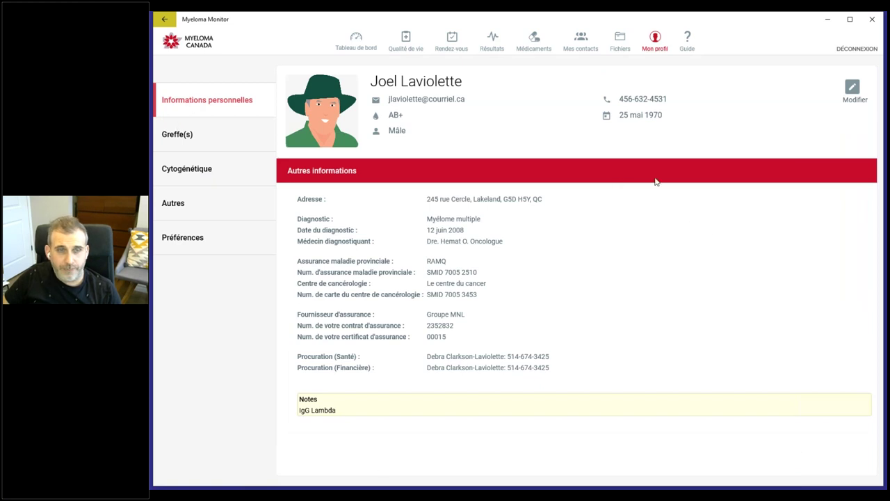
pyautogui.click(621, 42)
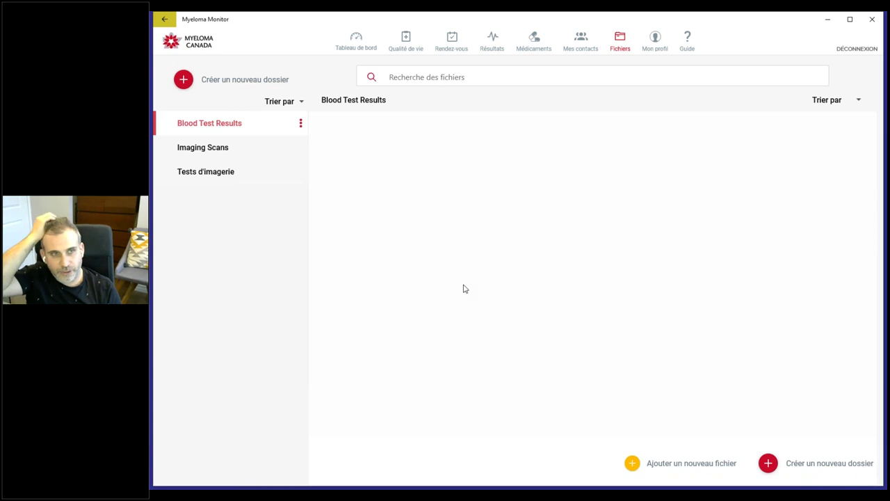
# Step: Create a new folder named Test in Fichiers and open it
pyautogui.click(185, 82)
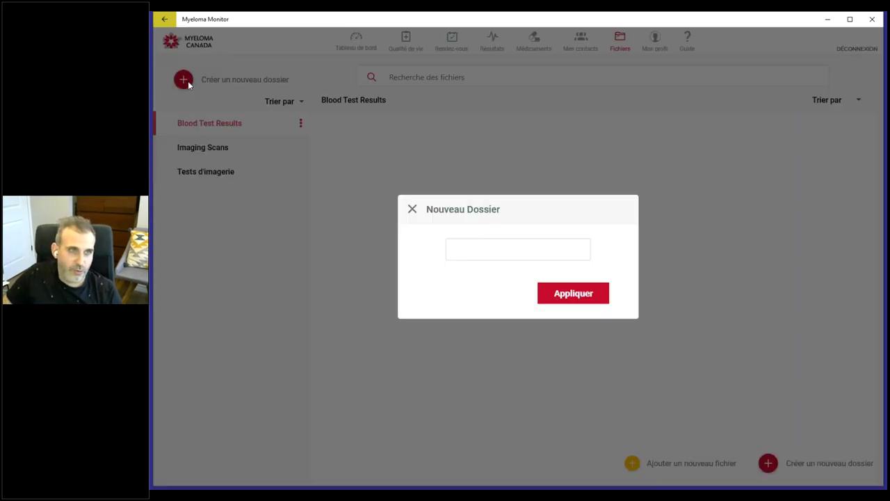
pyautogui.write('Test')
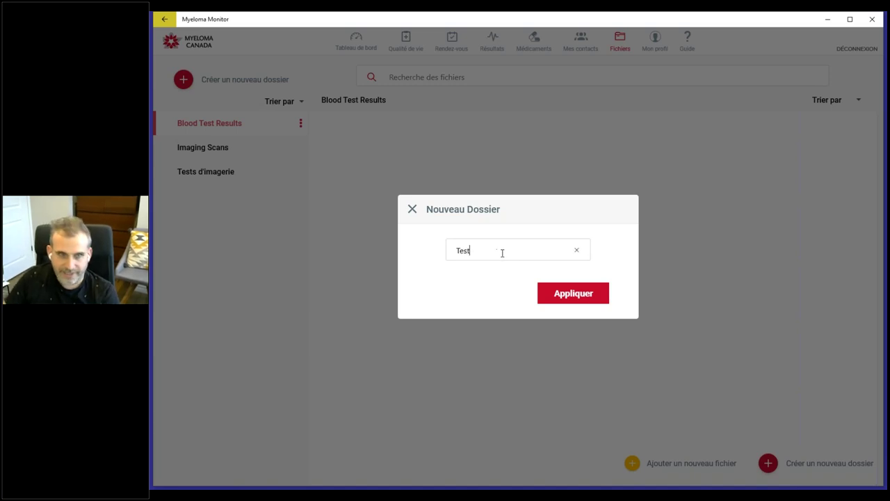
pyautogui.click(569, 298)
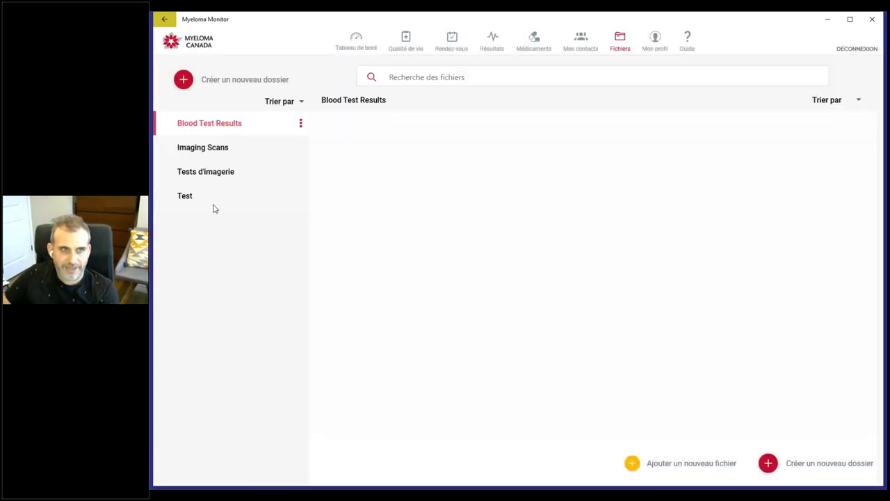
pyautogui.click(198, 197)
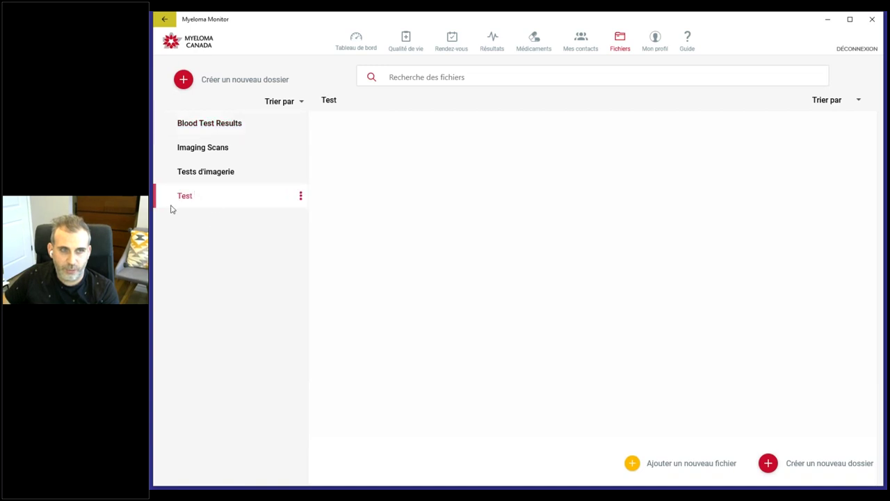
# Step: Browse the Tests d'imagerie, Imaging Scans and Blood Test Results folders
pyautogui.click(196, 177)
pyautogui.click(196, 148)
pyautogui.click(201, 128)
pyautogui.click(200, 155)
pyautogui.click(197, 174)
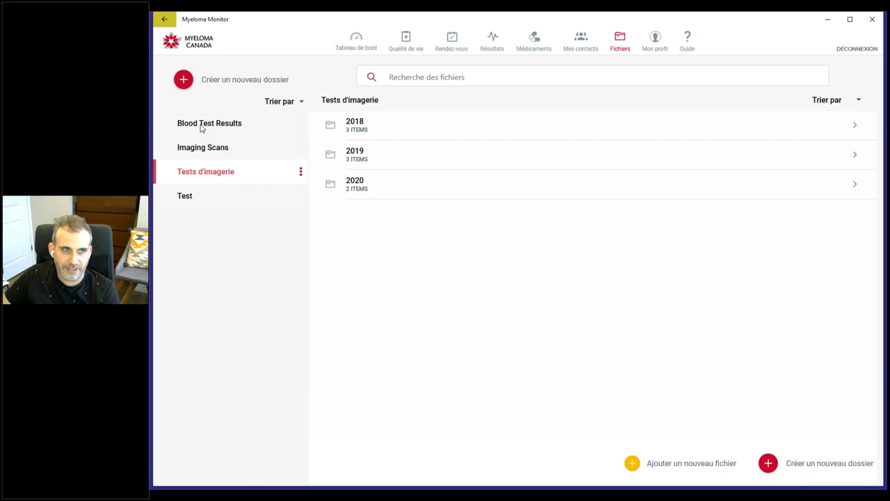
pyautogui.click(201, 125)
# Step: Delete the Blood Test Results folder, then open the Test folder
pyautogui.click(300, 123)
pyautogui.click(331, 156)
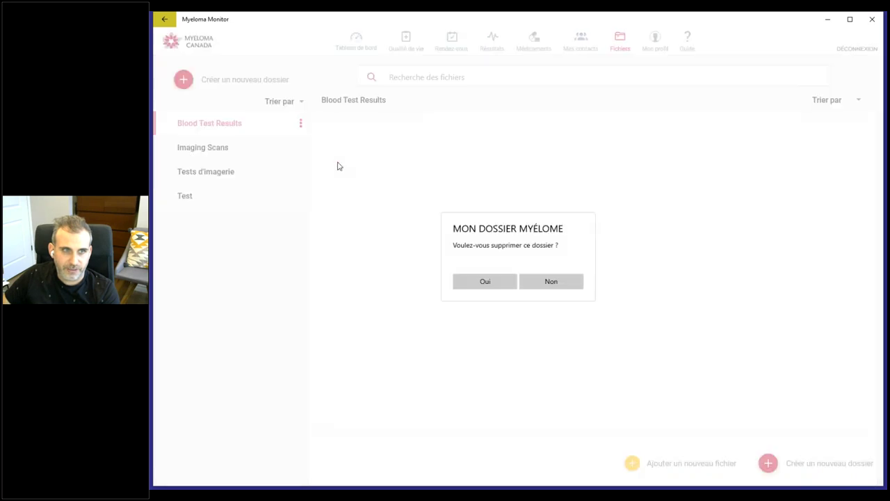
pyautogui.click(485, 286)
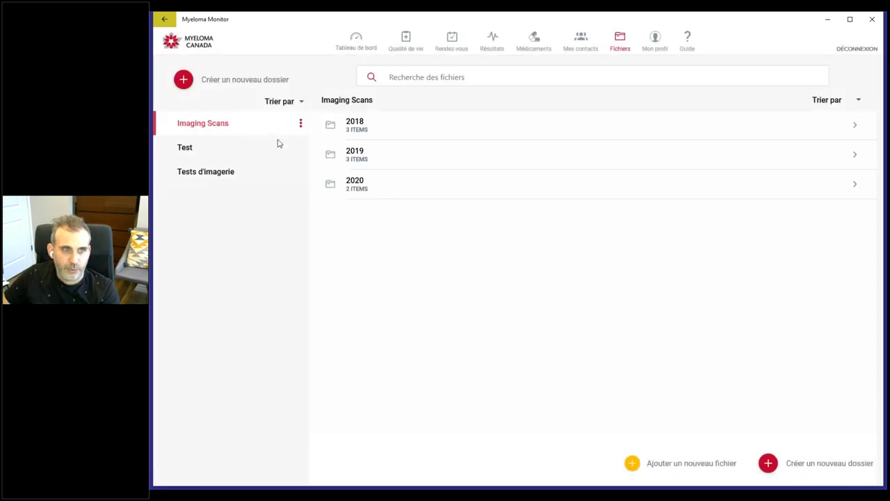
pyautogui.click(228, 154)
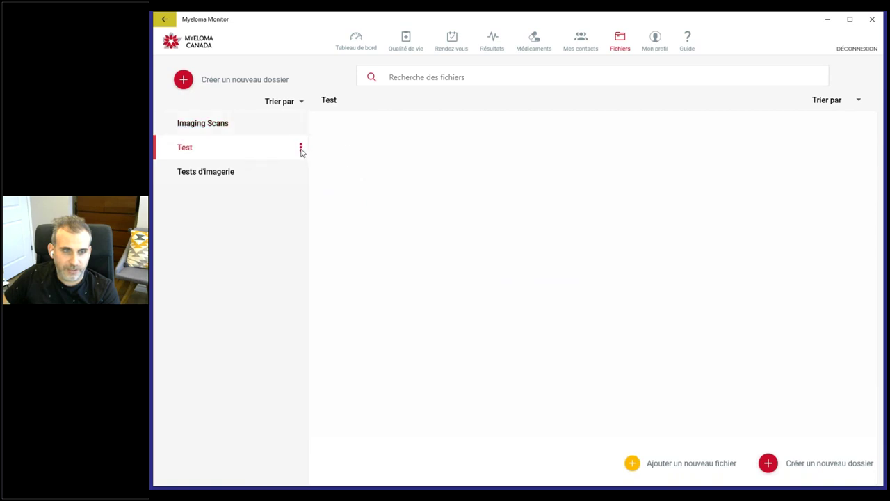
# Step: Delete the Test folder and open Tests d'imagerie to show its 2018, 2019 and 2020 subfolders
pyautogui.click(300, 149)
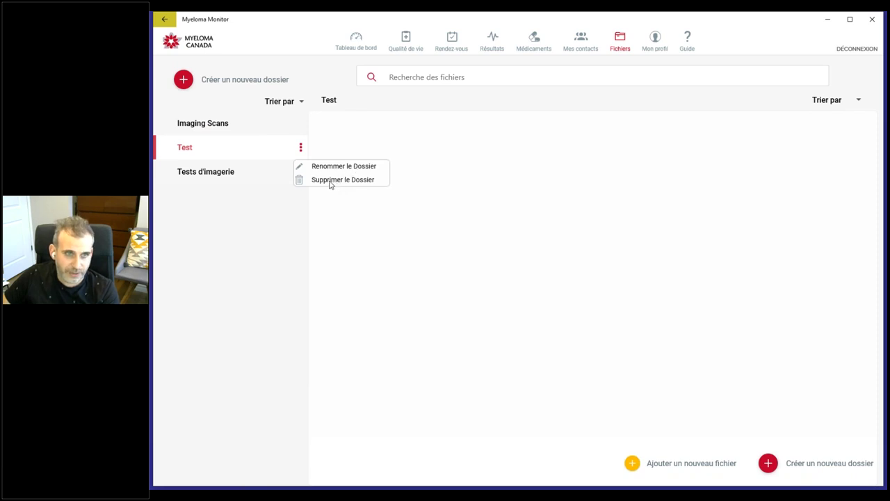
pyautogui.click(331, 183)
pyautogui.click(474, 283)
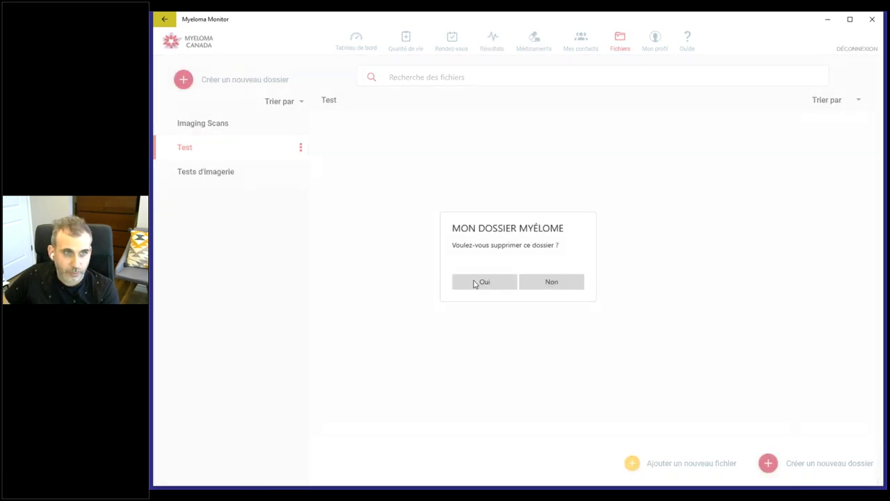
pyautogui.click(224, 146)
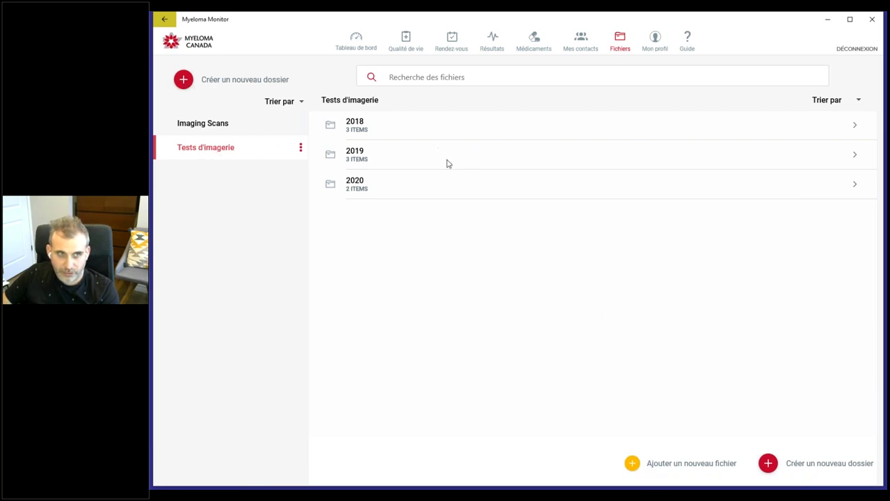
# Step: Create a subfolder named test inside Tests d'imagerie and open it
pyautogui.click(632, 464)
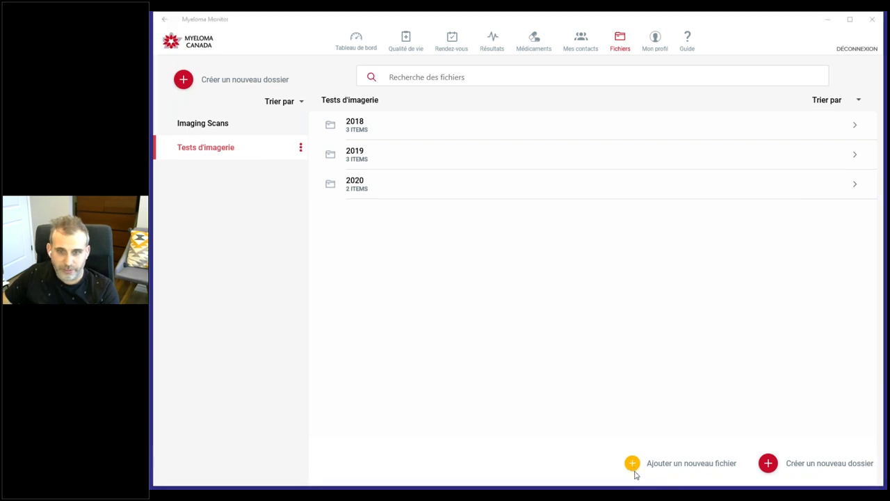
pyautogui.click(635, 474)
pyautogui.write('t')
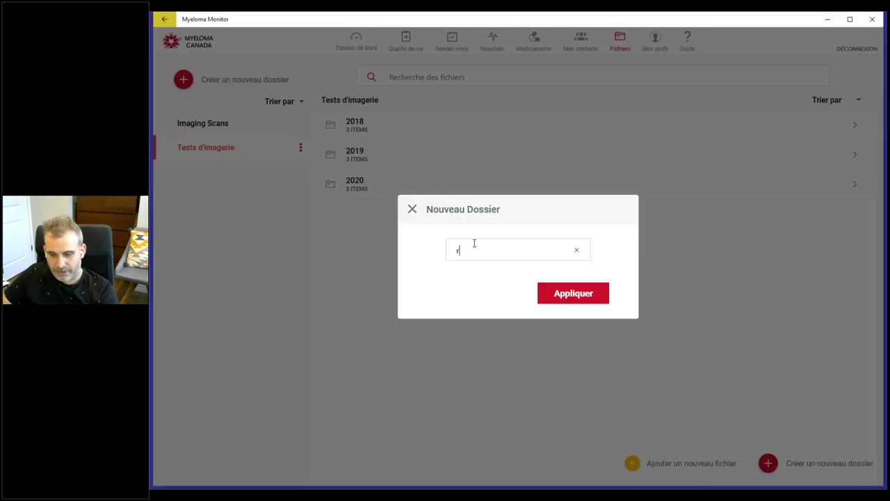
pyautogui.write('est')
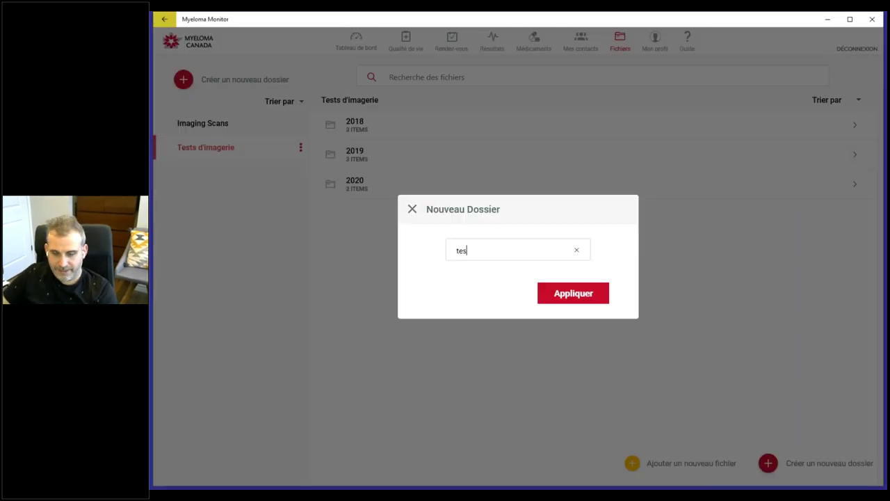
pyautogui.click(557, 300)
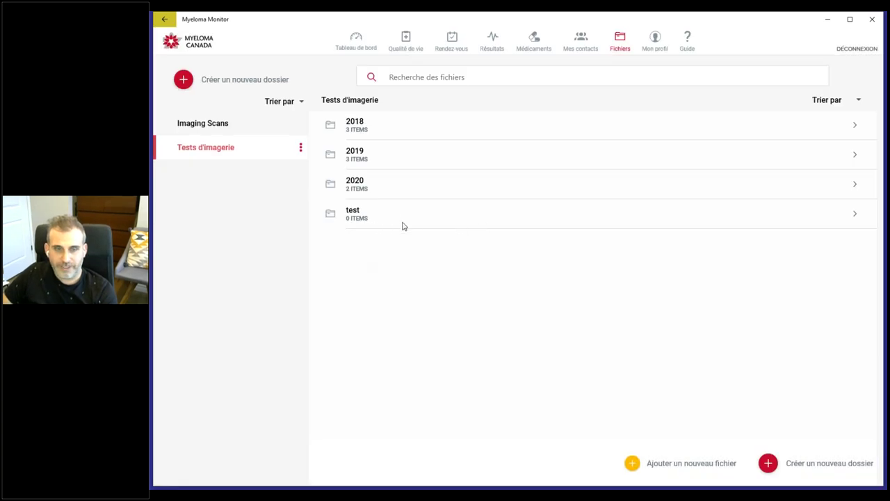
pyautogui.click(396, 220)
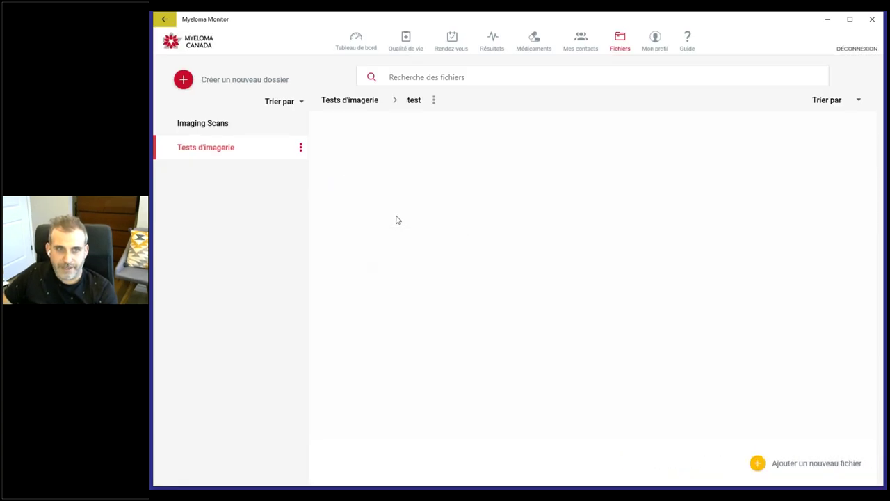
# Step: Upload FR_Mon dossier Myelome.pptx into the test subfolder, then delete it again
pyautogui.click(794, 468)
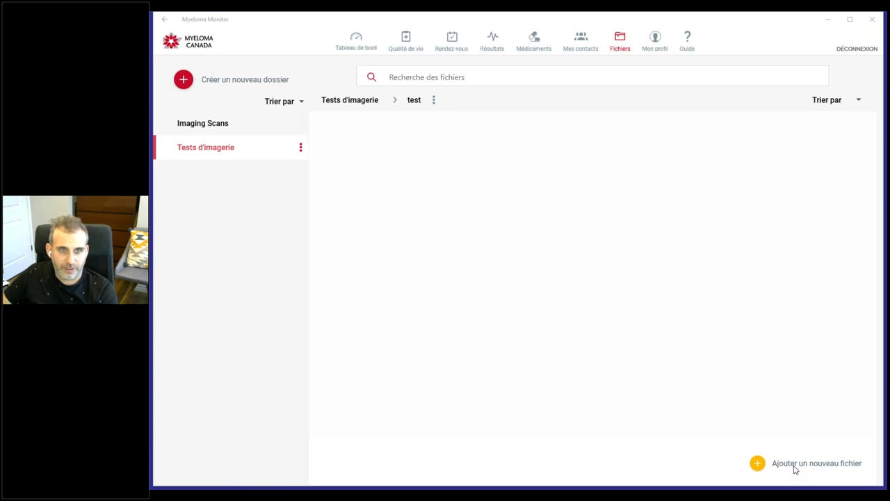
pyautogui.doubleClick(366, 132)
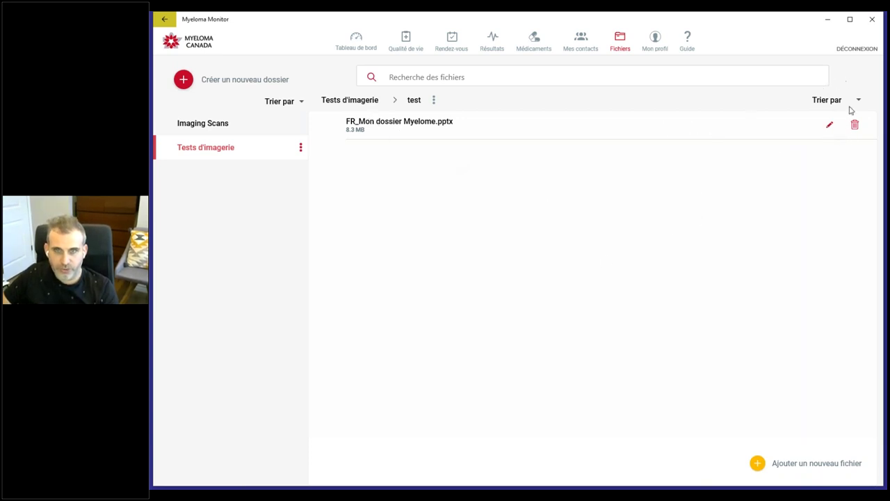
pyautogui.click(855, 126)
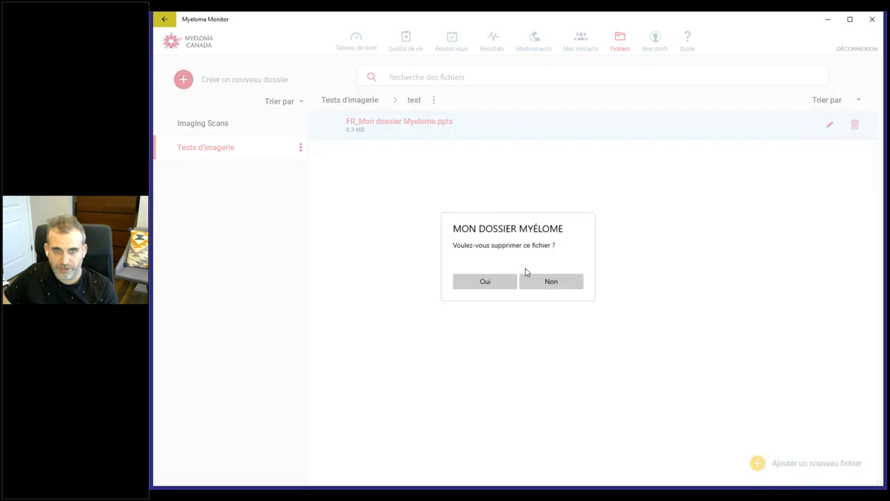
pyautogui.click(480, 280)
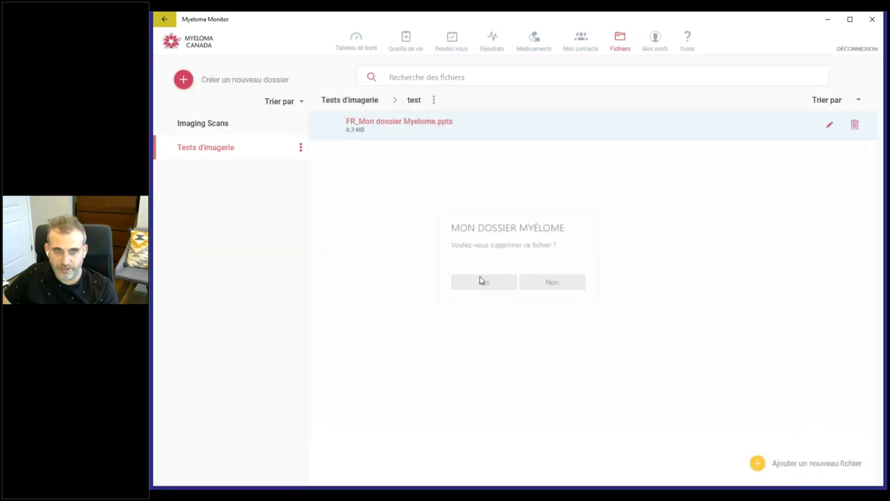
pyautogui.click(434, 100)
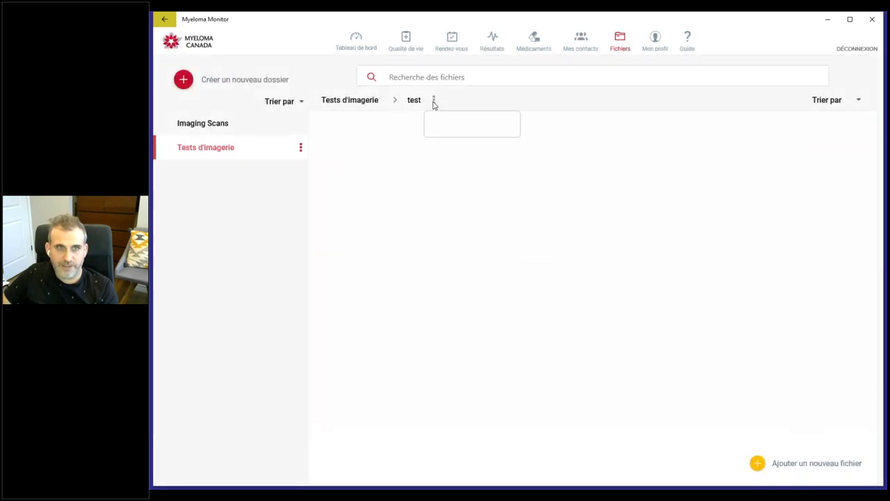
# Step: Delete the test subfolder from Tests d'imagerie and go to the contacts list
pyautogui.click(485, 137)
pyautogui.click(501, 282)
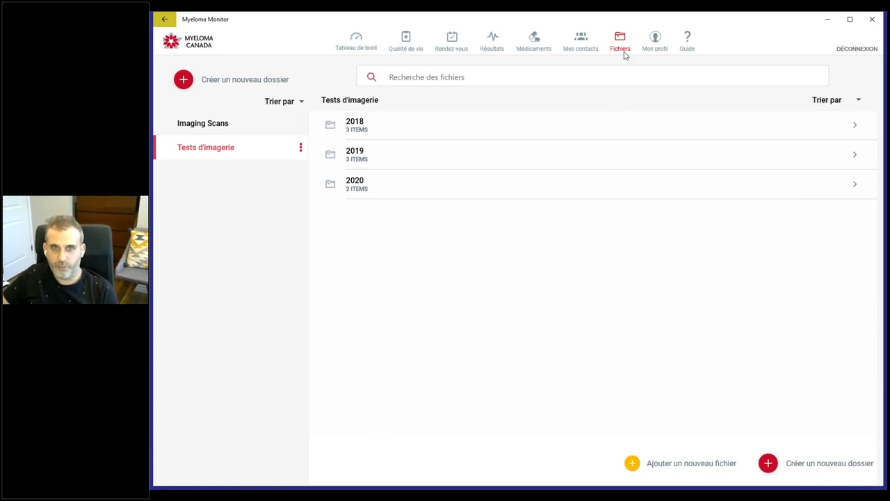
pyautogui.click(584, 55)
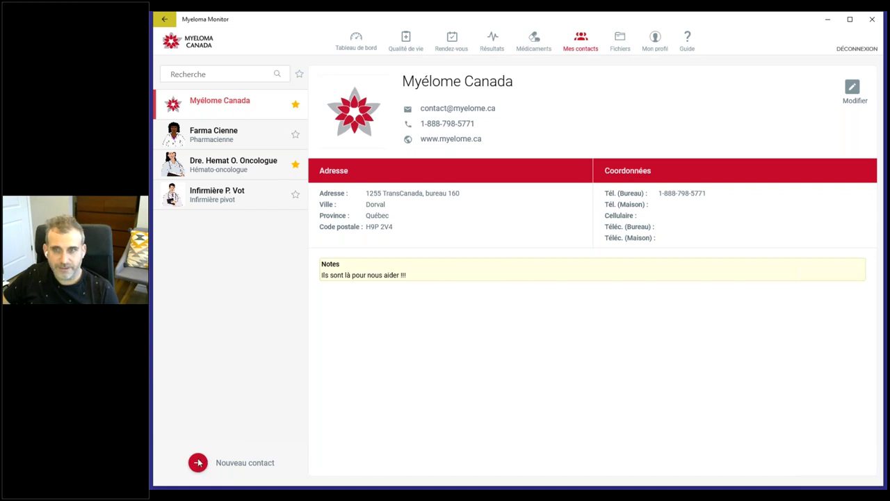
# Step: Close an empty new-contact form unsaved, then view the hemato-oncologist's and pharmacist's cards
pyautogui.click(198, 462)
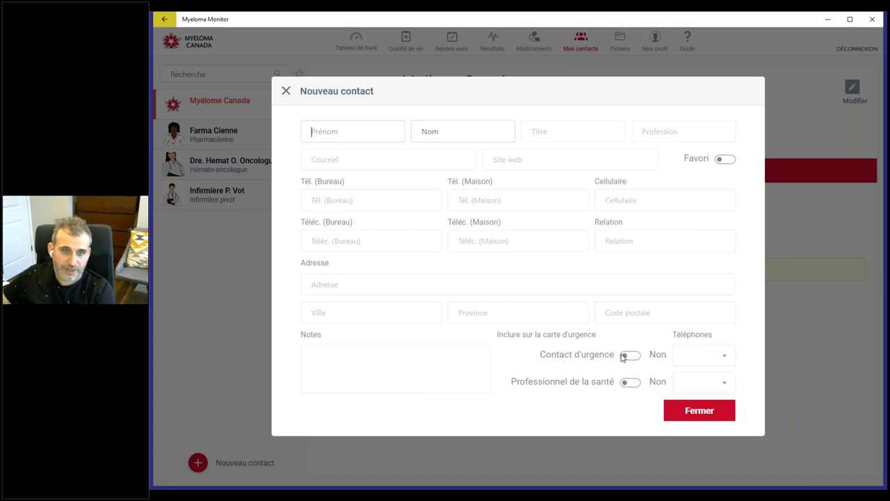
pyautogui.click(686, 411)
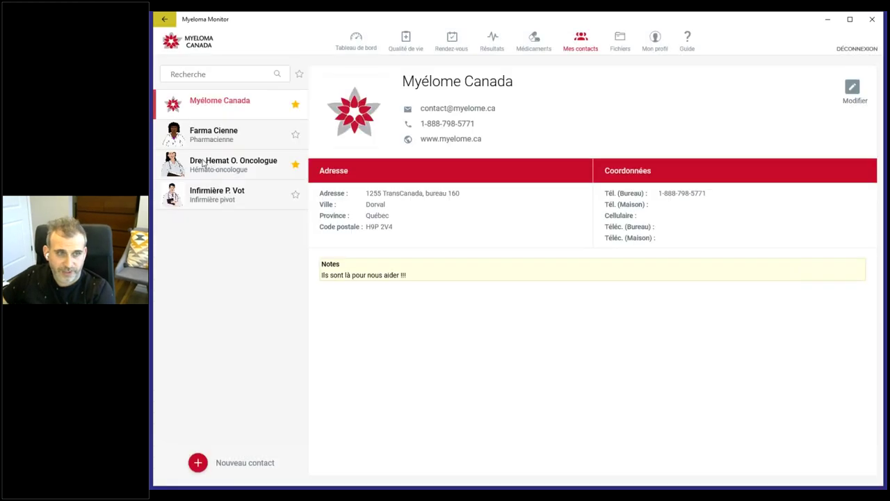
pyautogui.click(219, 174)
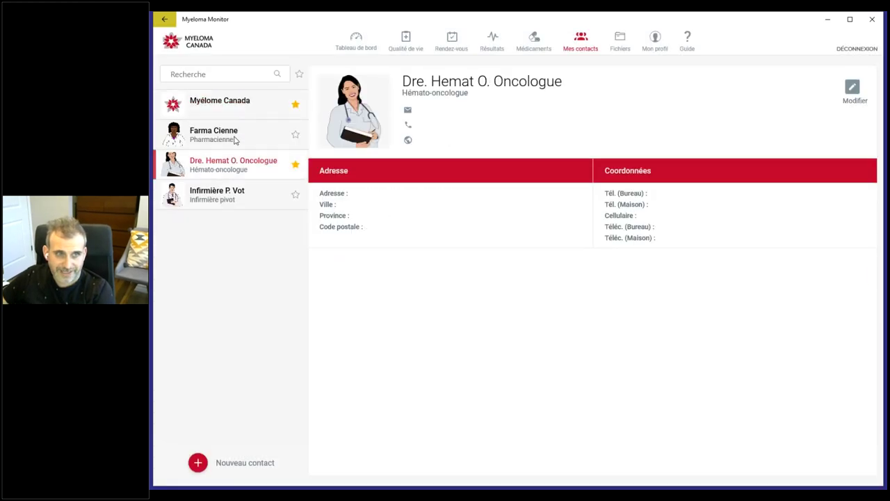
pyautogui.click(234, 139)
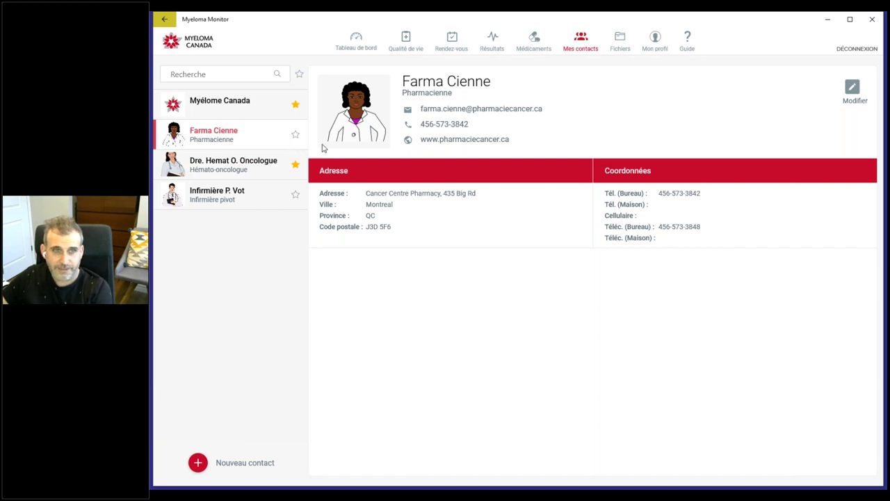
# Step: In the pharmacist's edit form, switch Contact d'urgence on
pyautogui.click(852, 90)
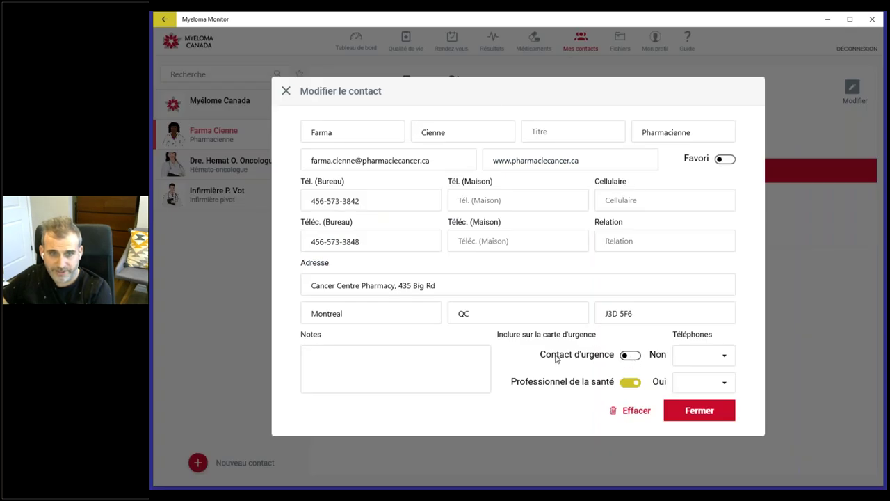
pyautogui.click(631, 355)
pyautogui.click(631, 355)
pyautogui.click(631, 356)
pyautogui.click(631, 355)
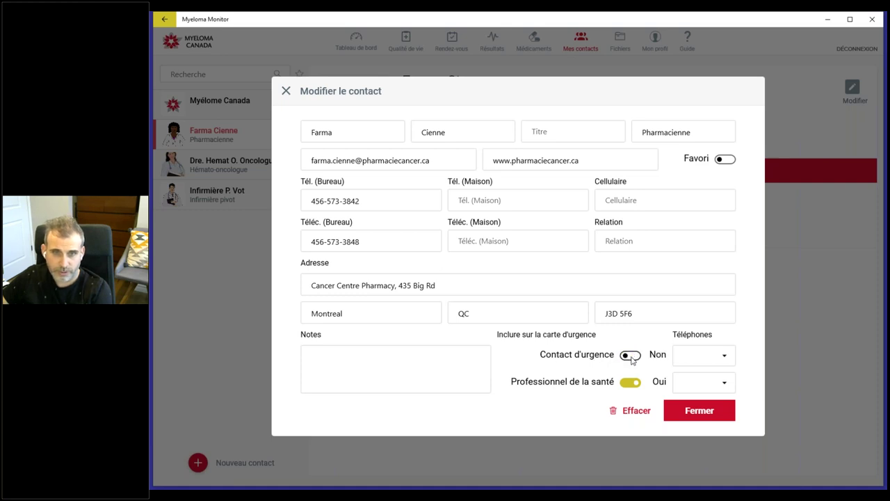
pyautogui.click(647, 361)
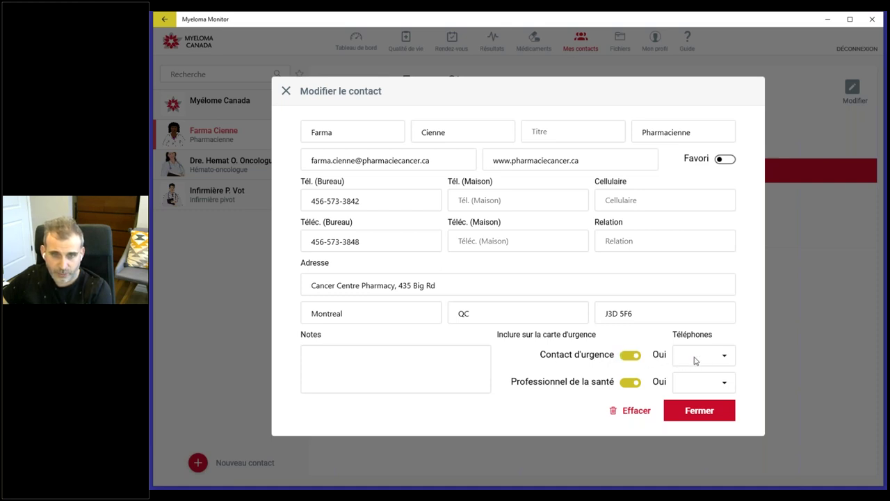
# Step: Set both emergency-card phone dropdowns to Travail and close the form
pyautogui.click(701, 358)
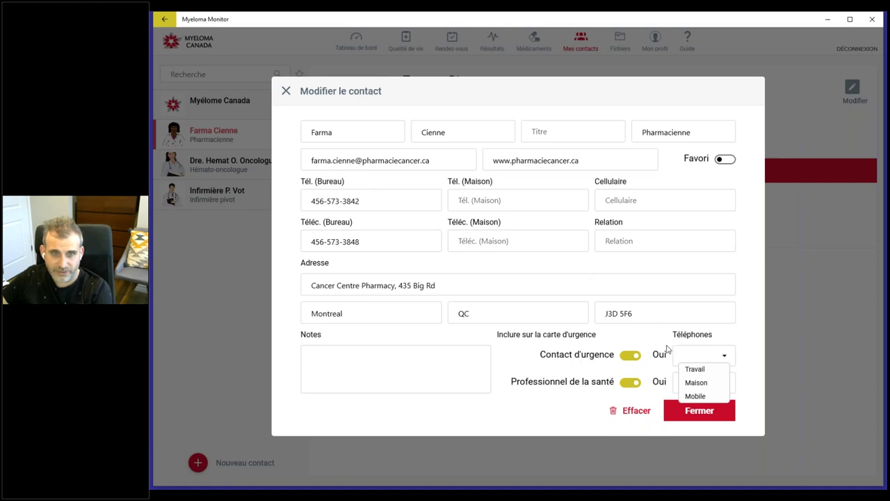
pyautogui.click(694, 371)
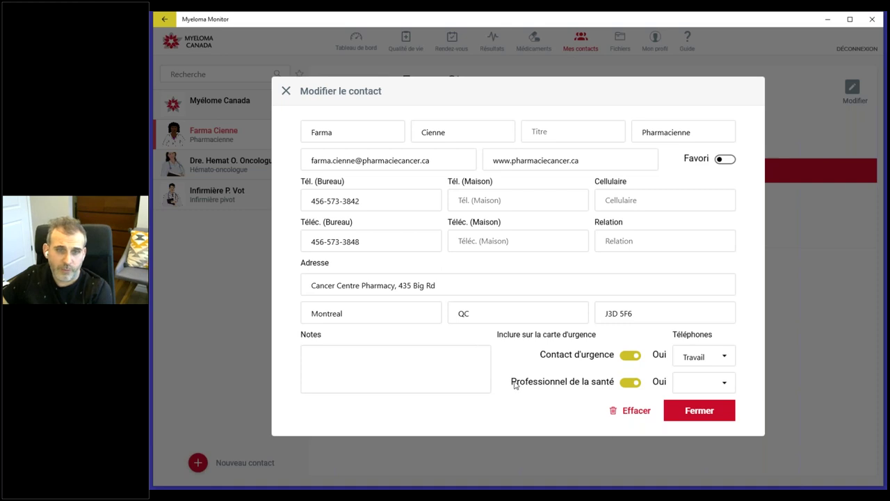
pyautogui.click(688, 390)
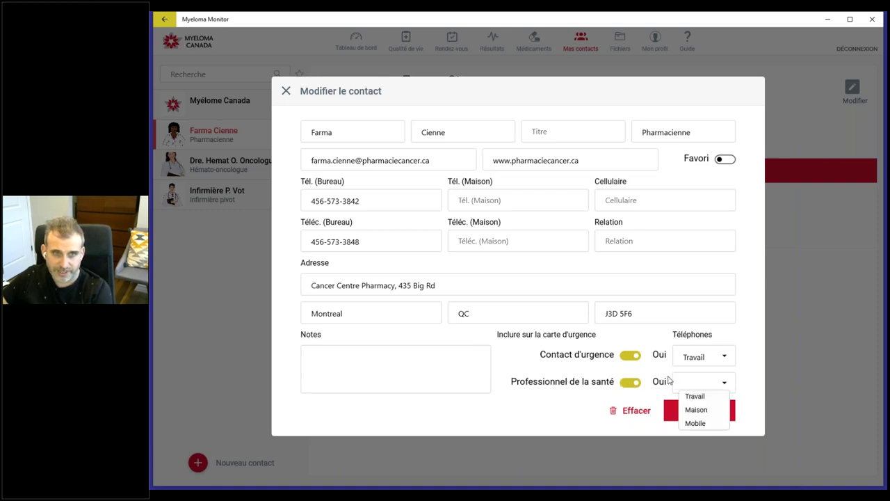
pyautogui.click(698, 396)
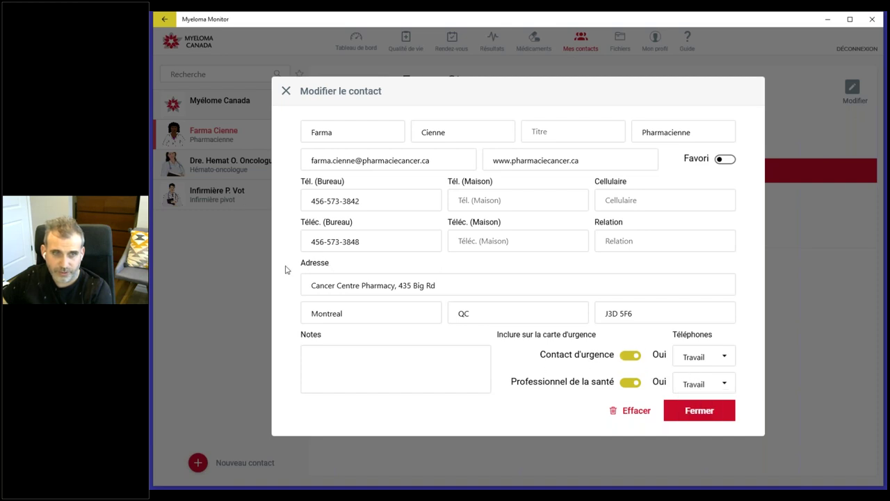
pyautogui.click(699, 411)
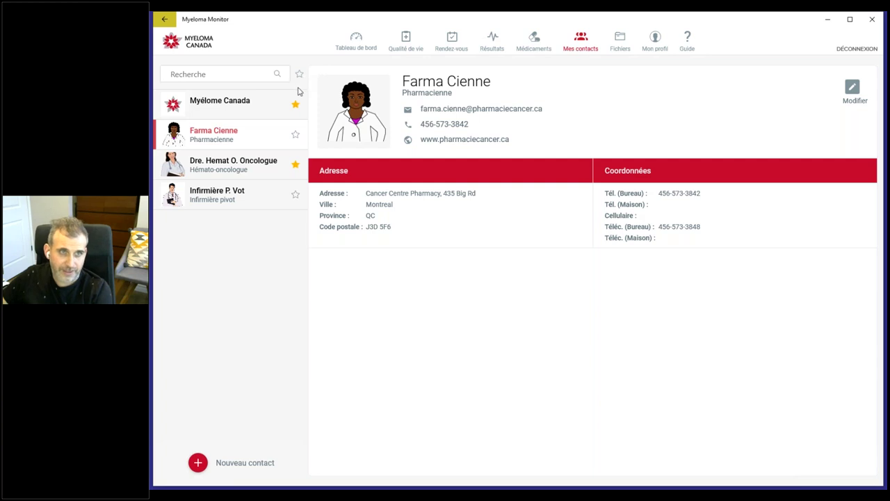
# Step: Search contacts for 'fa', clear it, toggle the favourites filter, then go to Médicaments
pyautogui.click(190, 73)
pyautogui.write('far')
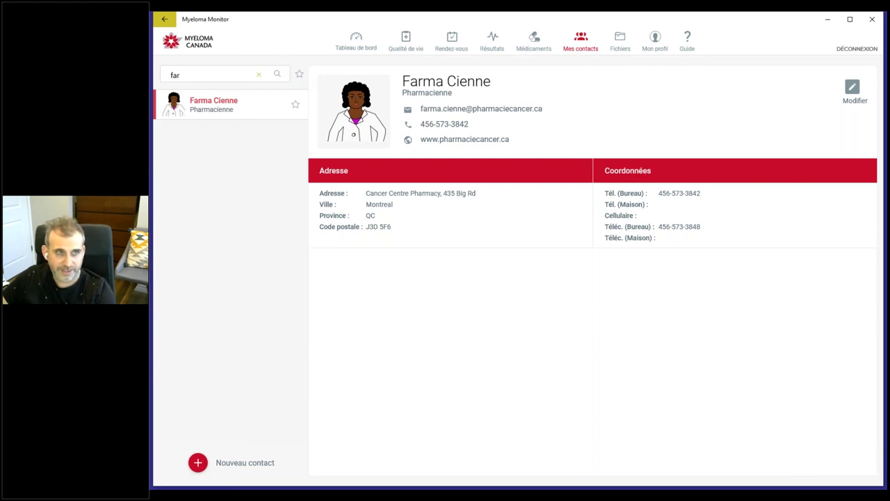
pyautogui.click(259, 74)
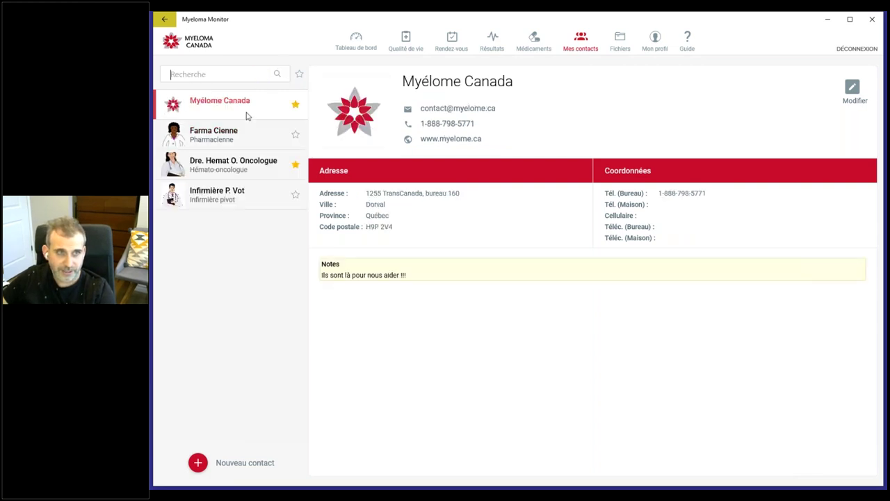
pyautogui.click(300, 75)
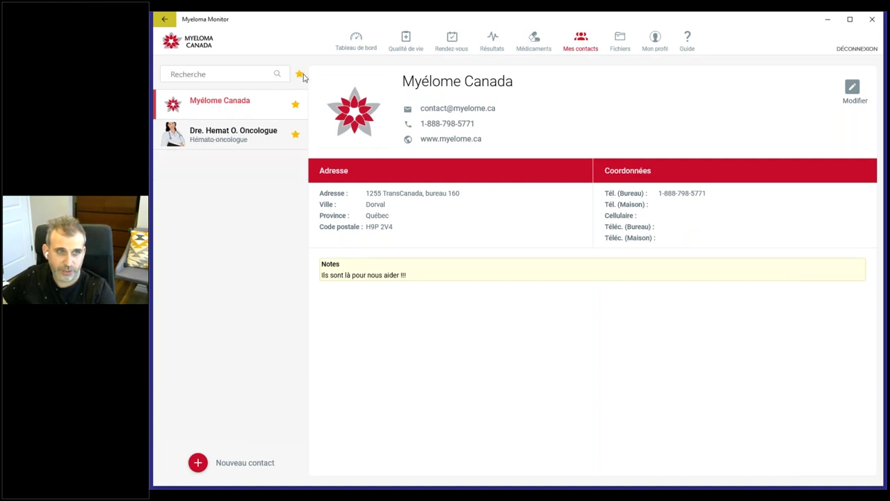
pyautogui.click(300, 75)
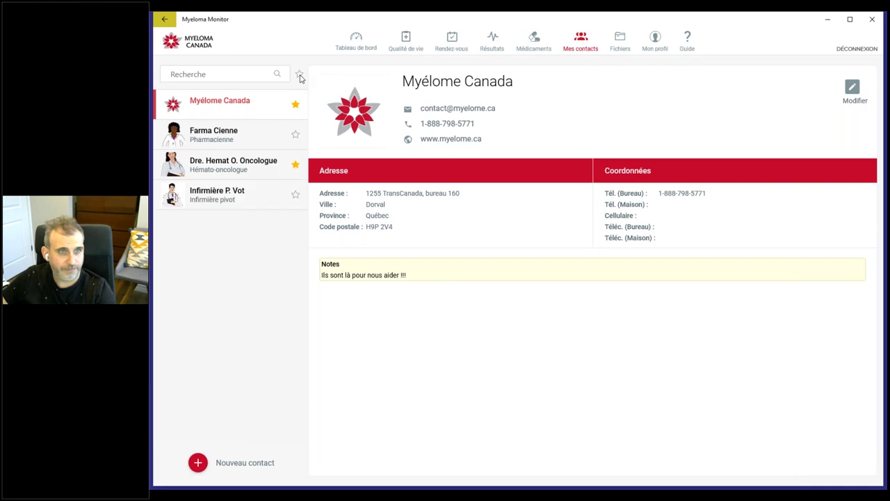
pyautogui.click(234, 72)
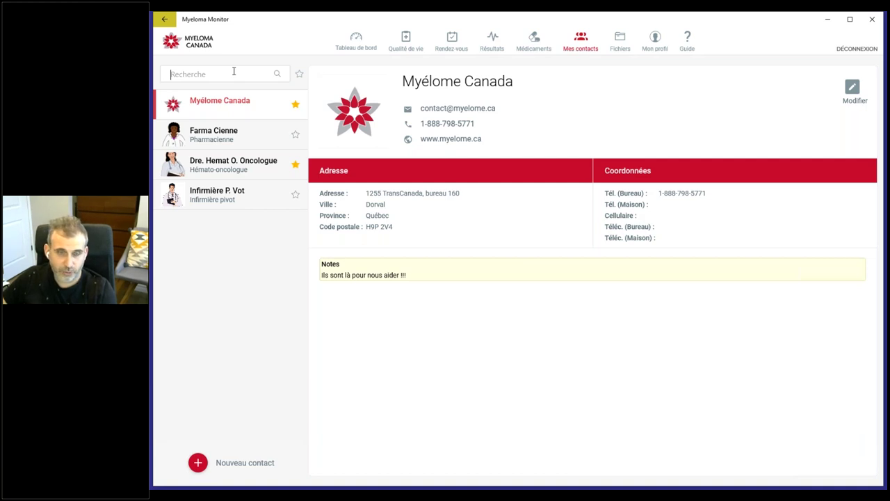
pyautogui.click(534, 43)
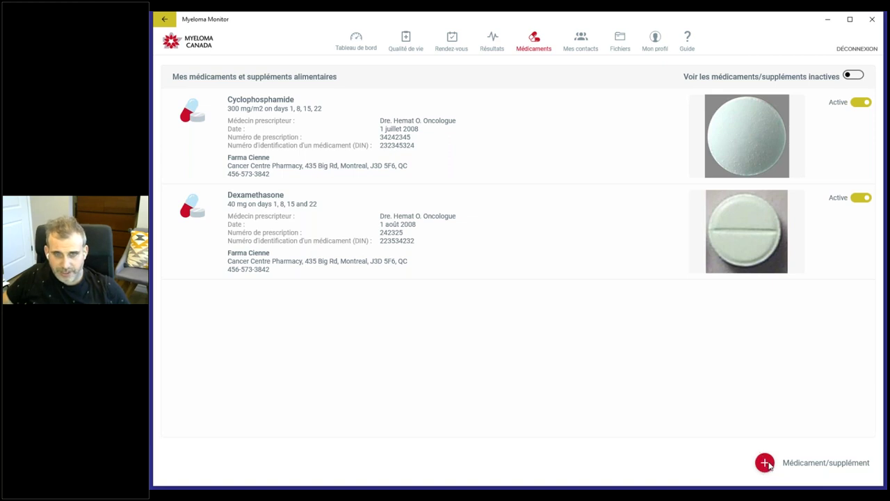
# Step: Close an empty new-medication form, then open Dexamethasone for editing
pyautogui.click(766, 462)
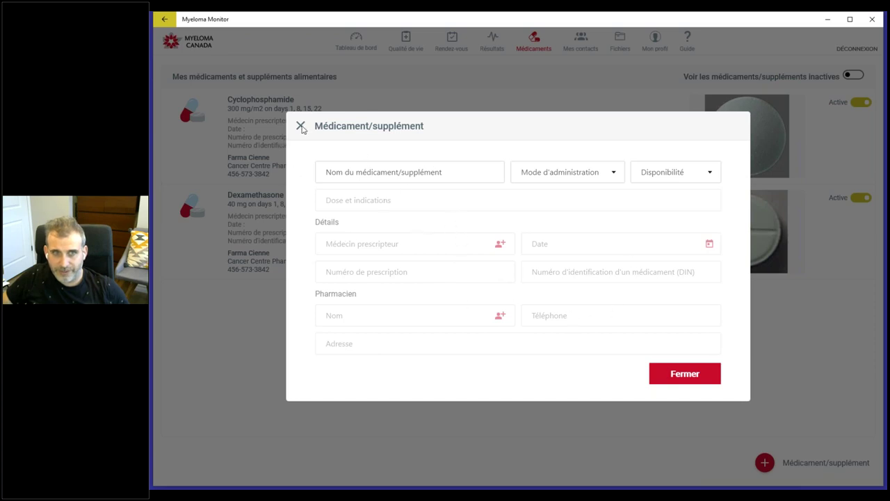
pyautogui.click(713, 381)
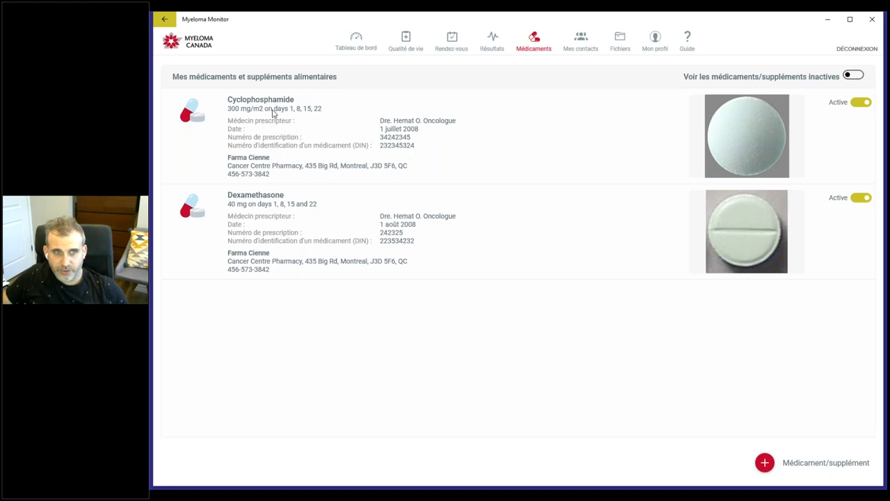
pyautogui.click(277, 246)
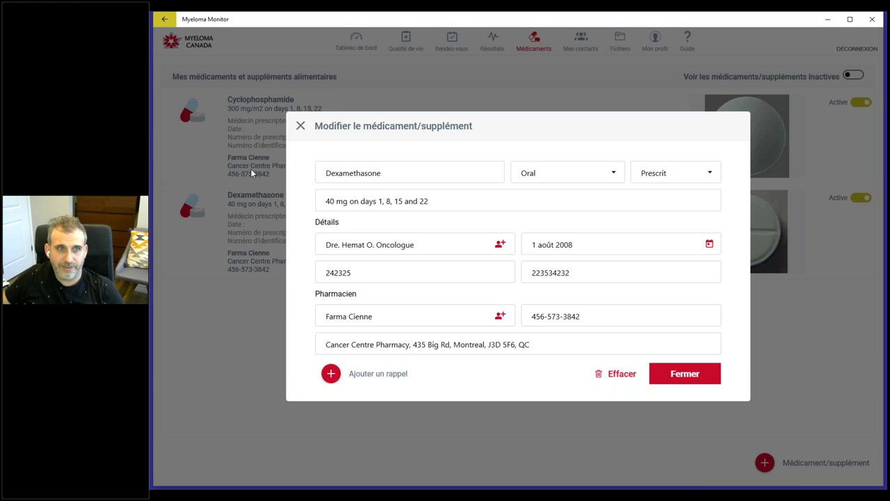
# Step: Keep Dexamethasone's Oral route and Prescrit availability, then bring up the prescribing-doctor contact list
pyautogui.click(343, 171)
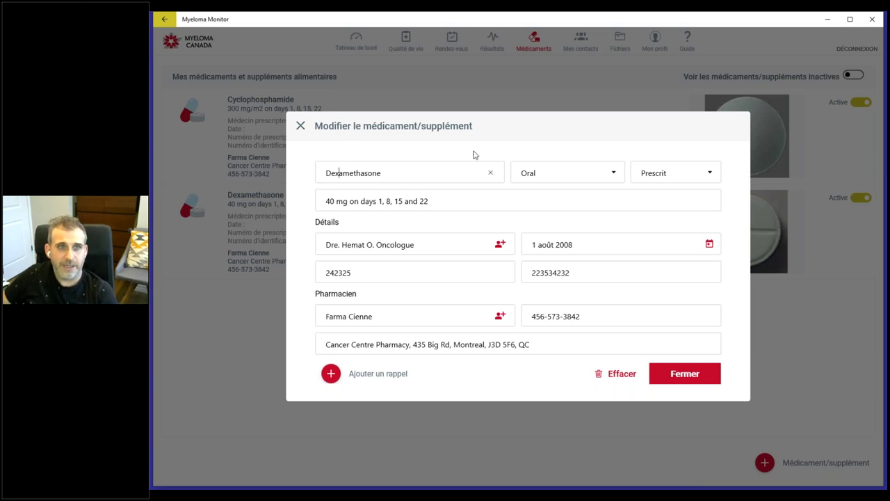
pyautogui.click(429, 173)
pyautogui.click(572, 174)
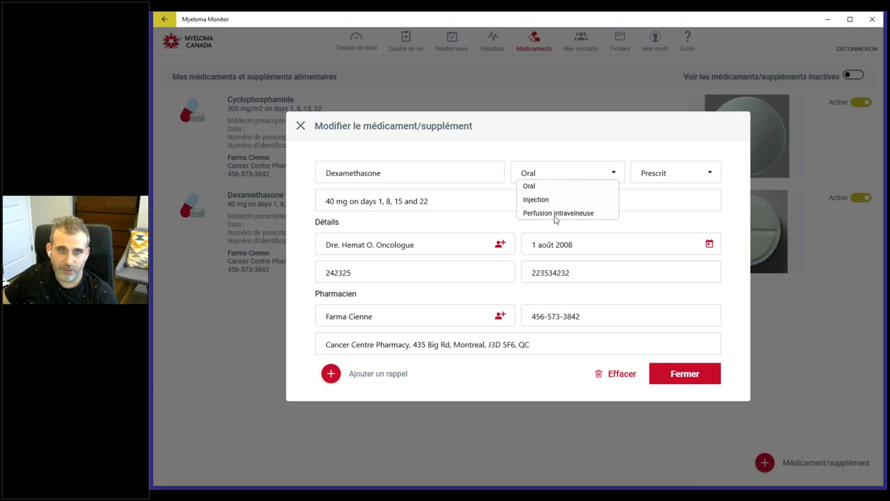
pyautogui.click(552, 172)
pyautogui.click(679, 172)
pyautogui.click(680, 172)
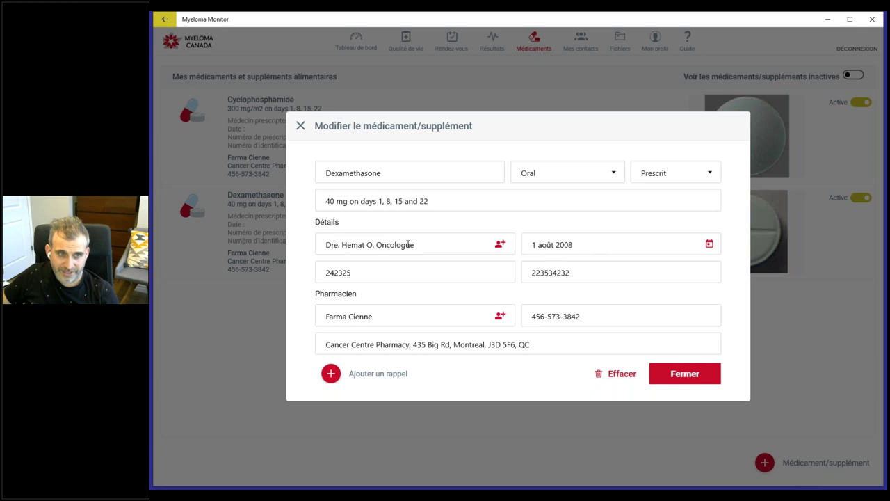
pyautogui.click(502, 245)
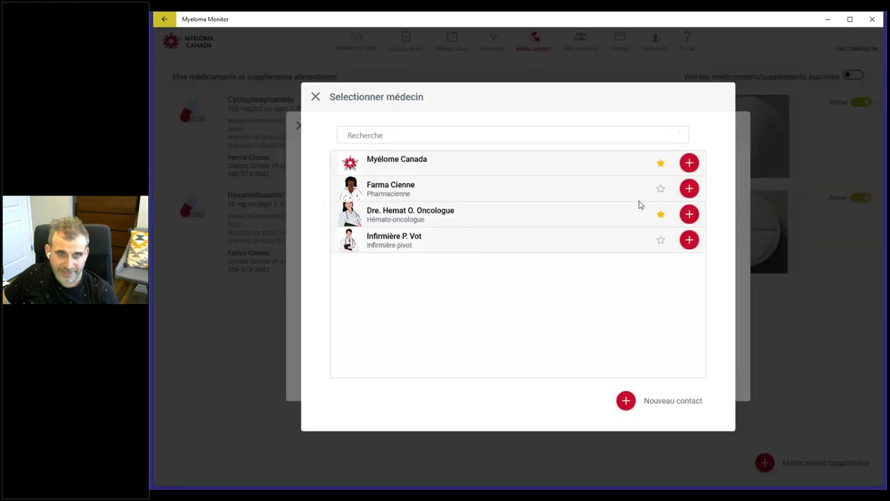
# Step: Make the hemato-oncologist Dexamethasone's prescriber, clear its prescription and DIN numbers, and deactivate Cyclophosphamide
pyautogui.click(689, 213)
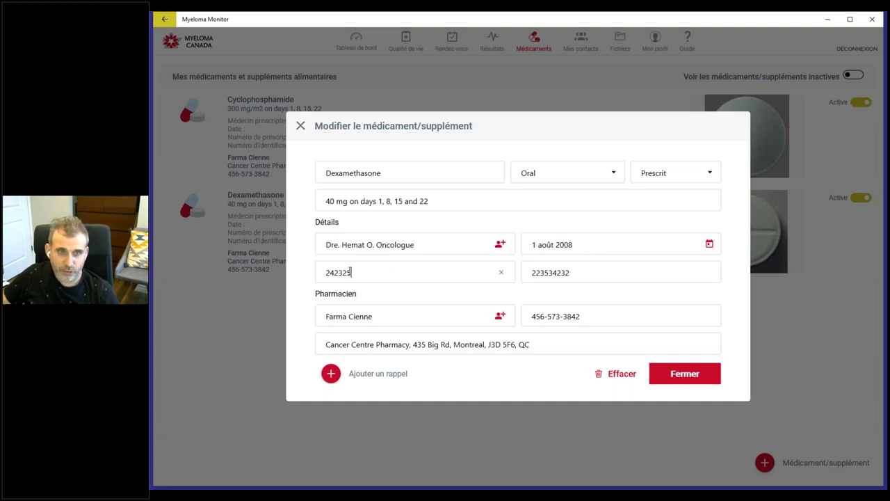
pyautogui.click(500, 272)
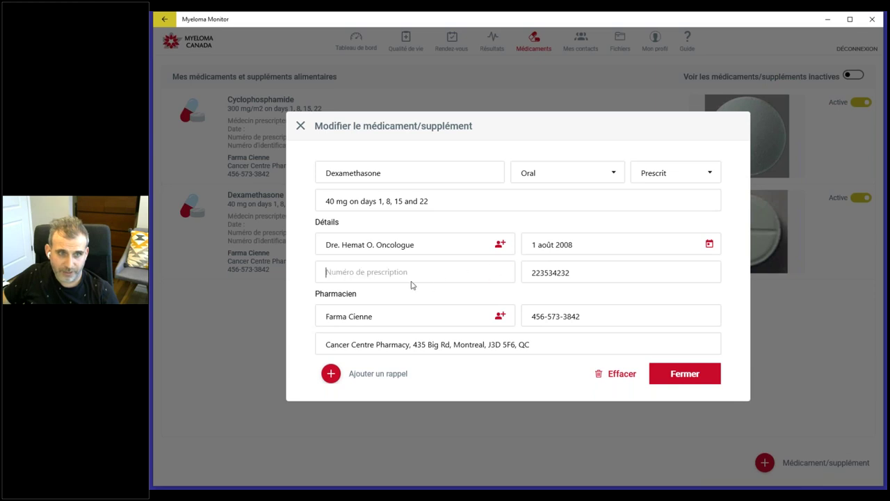
pyautogui.click(704, 274)
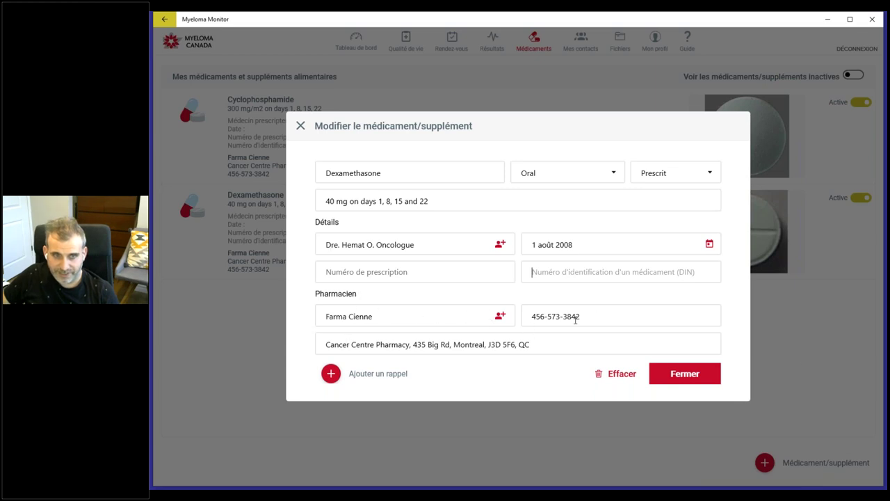
pyautogui.click(301, 125)
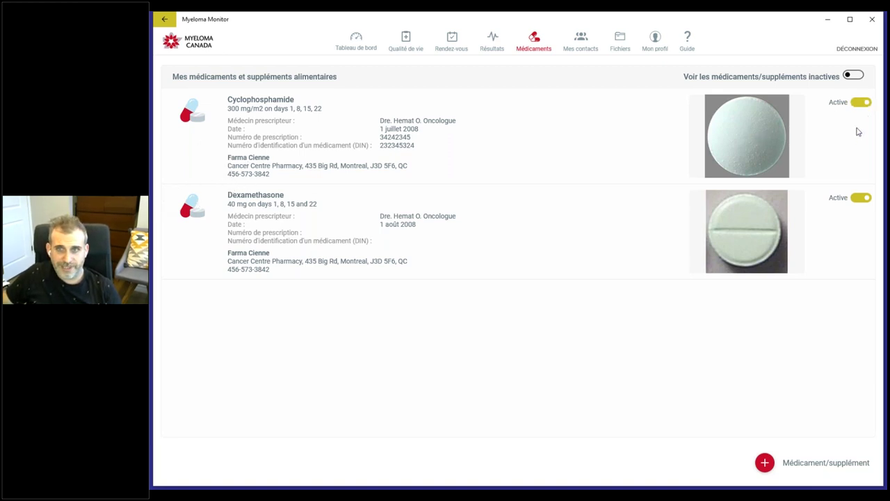
pyautogui.click(860, 103)
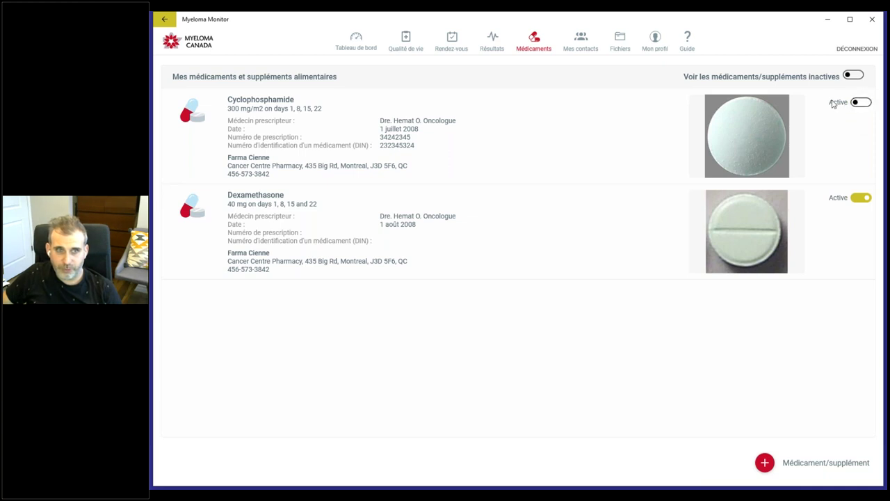
# Step: Show inactive medications in the Médicaments list and switch Cyclophosphamide back to active
pyautogui.click(863, 105)
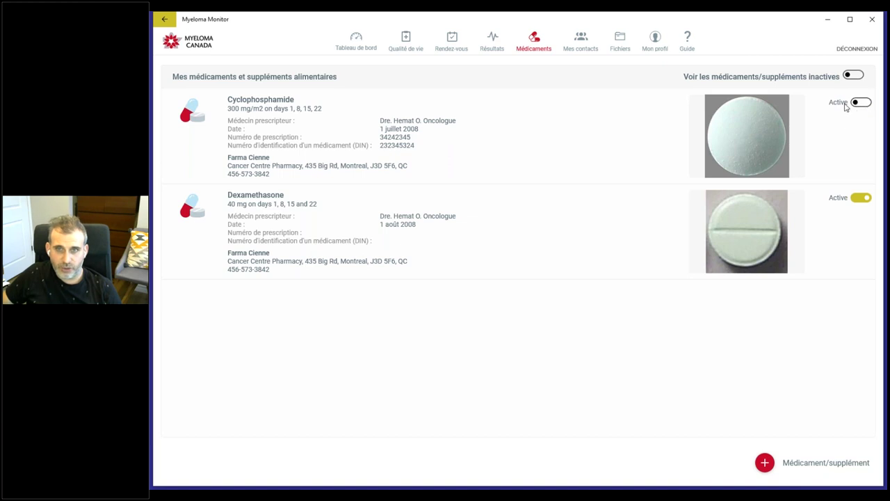
pyautogui.click(498, 40)
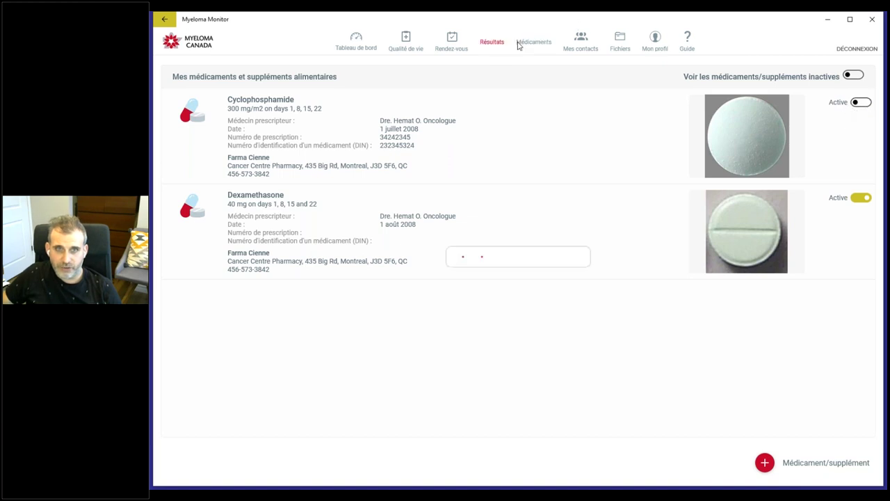
pyautogui.click(532, 40)
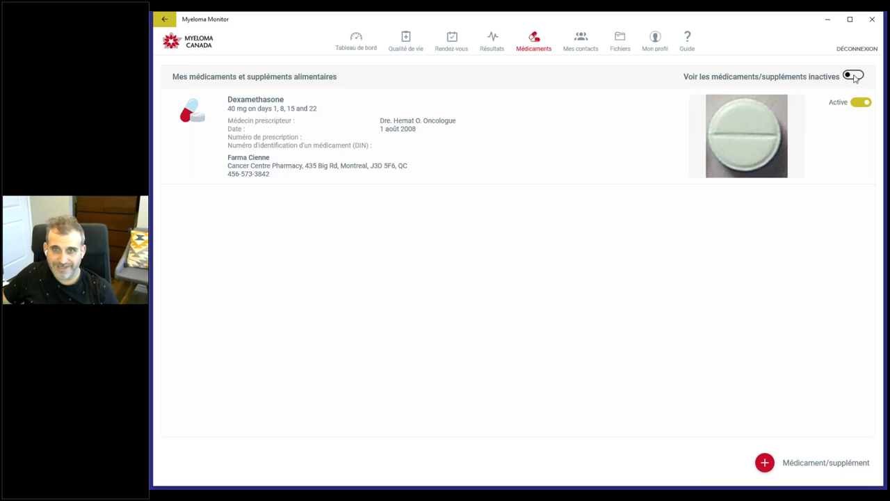
pyautogui.click(854, 76)
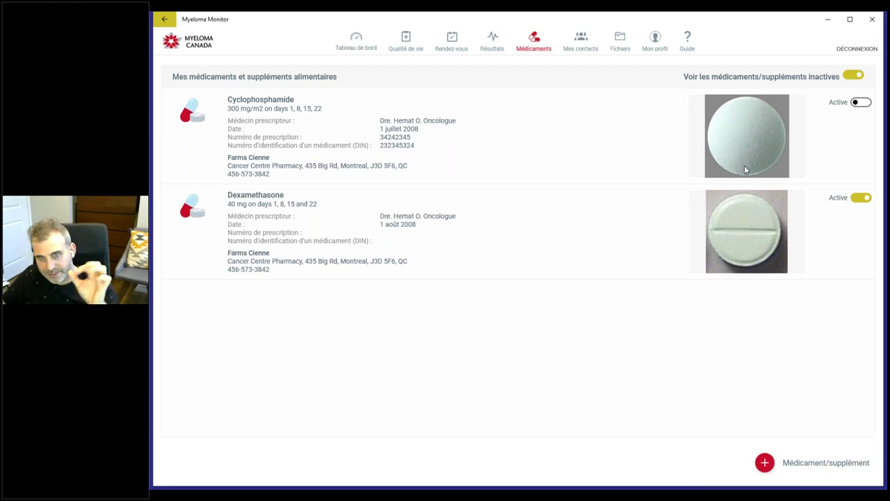
pyautogui.click(861, 102)
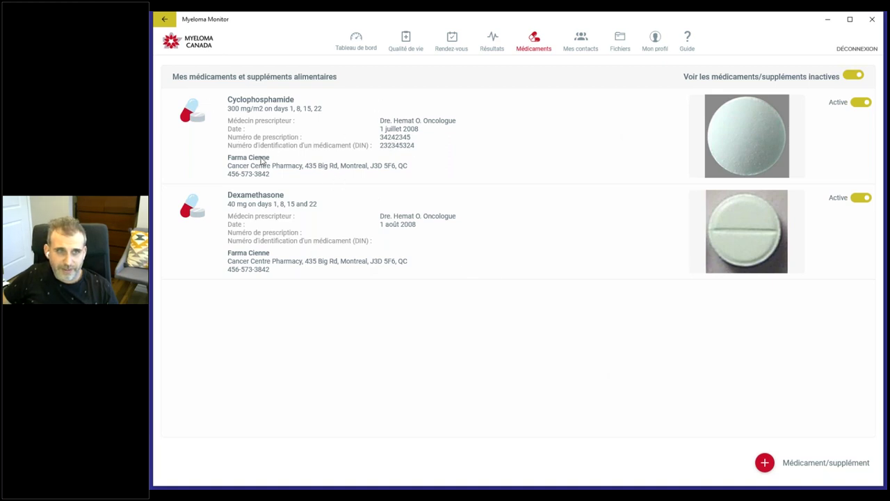
# Step: Go to the Résultats page and open the 1 décembre 2019 results in Modifier les résultats
pyautogui.click(497, 43)
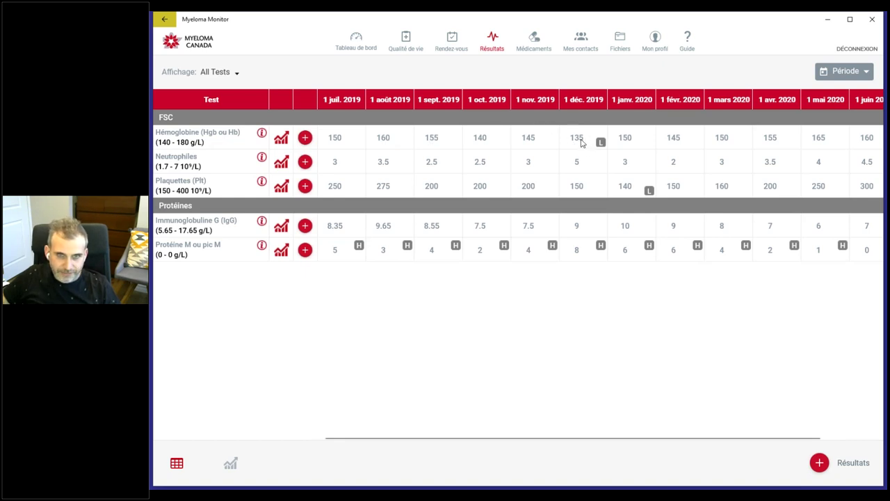
pyautogui.click(581, 143)
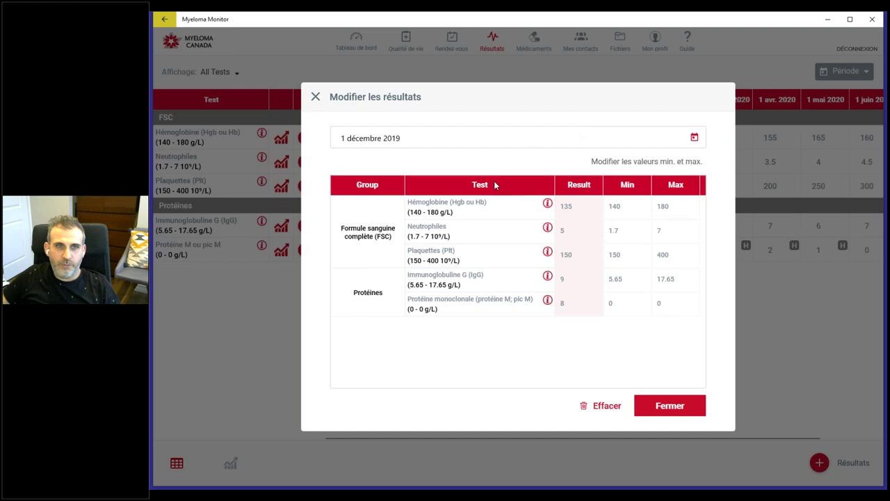
# Step: Change the 1 déc. 2019 Hémoglobine result from 135 to 145 and close the editor
pyautogui.click(579, 205)
pyautogui.moveTo(579, 205); pyautogui.dragTo(561, 208)
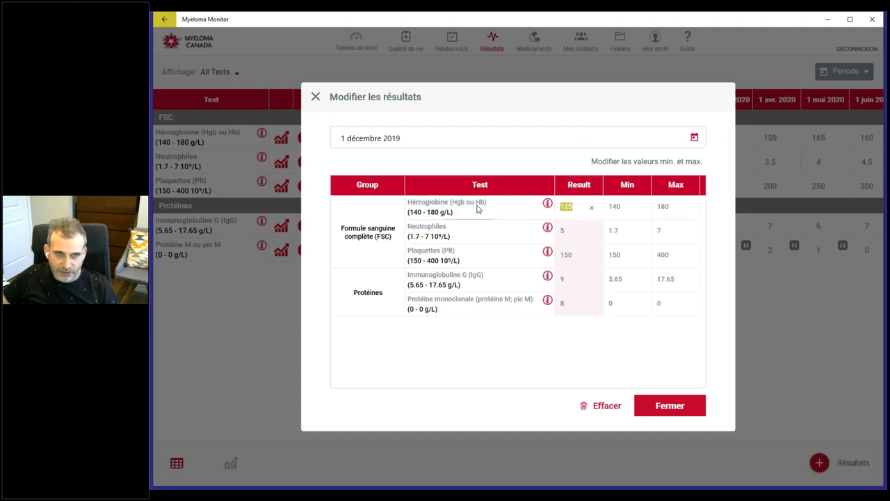
pyautogui.click(608, 204)
pyautogui.press('Return')
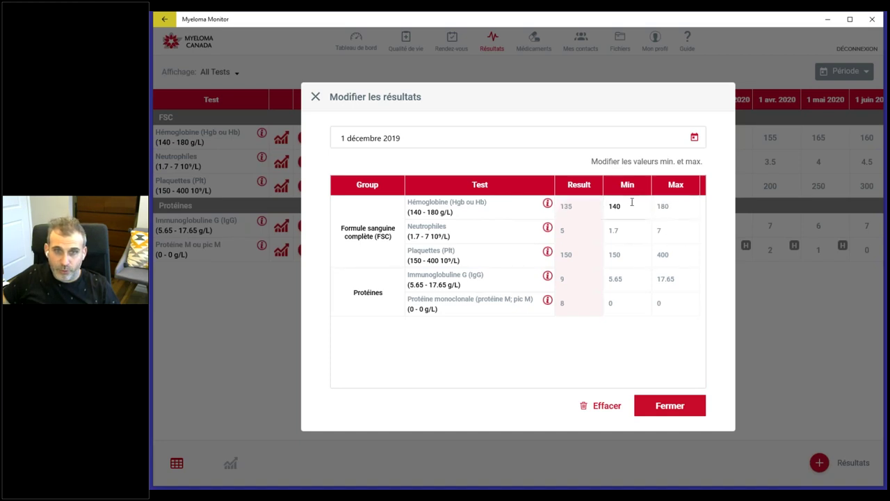
pyautogui.click(576, 206)
pyautogui.doubleClick(567, 207)
pyautogui.click(628, 202)
pyautogui.moveTo(622, 206); pyautogui.dragTo(612, 208)
pyautogui.click(585, 205)
pyautogui.doubleClick(576, 203)
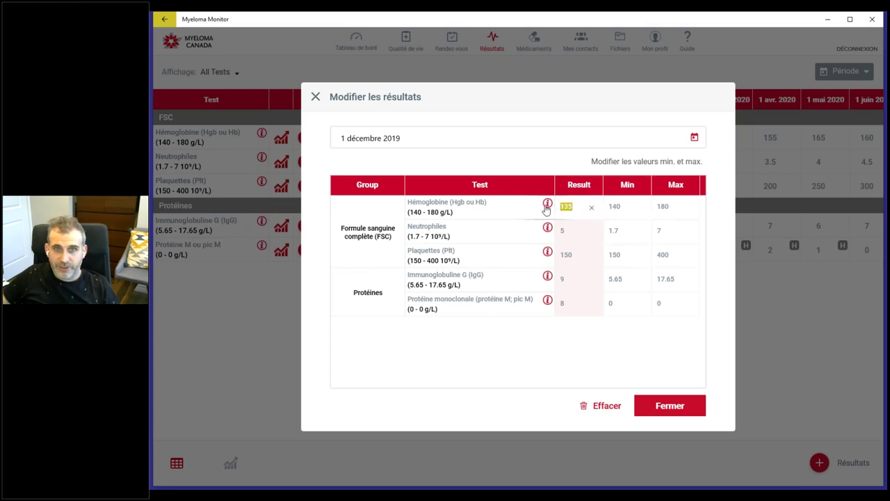
pyautogui.write('14')
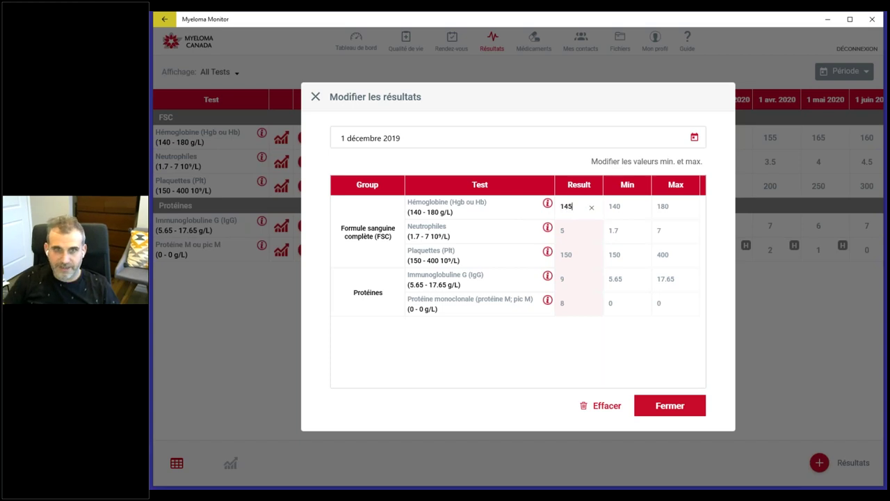
pyautogui.press('Tab')
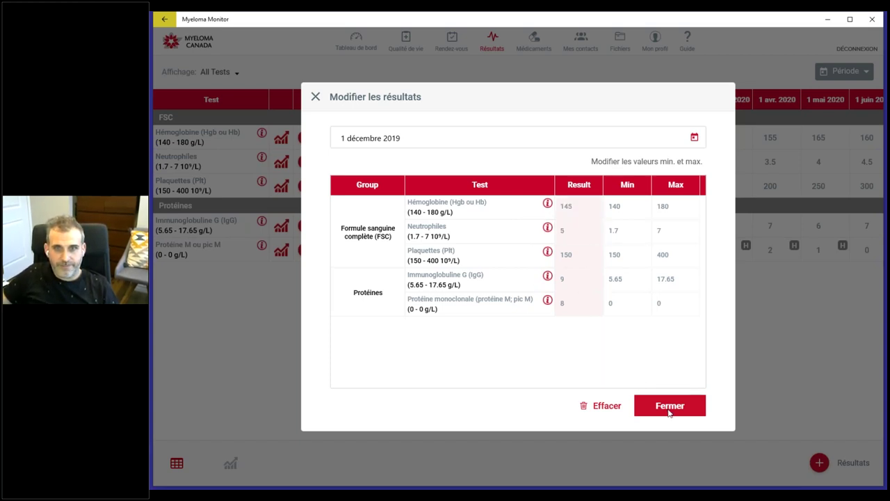
pyautogui.click(670, 406)
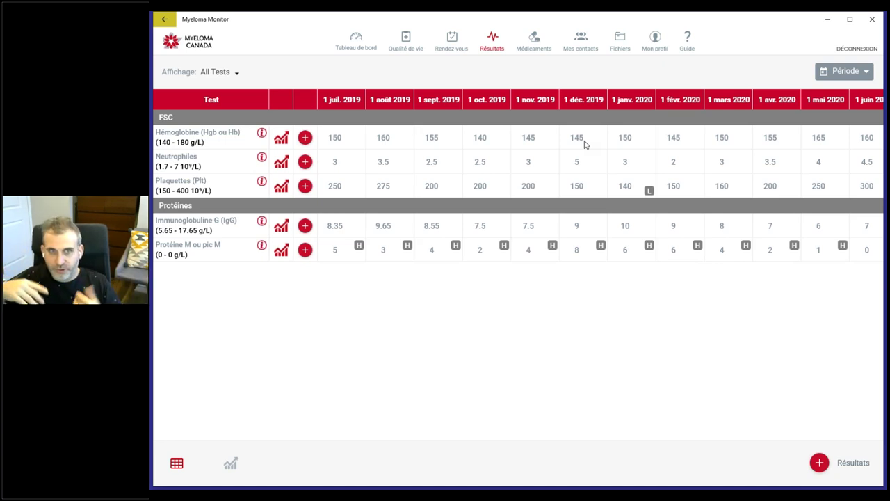
# Step: Reopen the 1 décembre 2019 results and restore the Hémoglobine result from 145 to 135
pyautogui.click(584, 144)
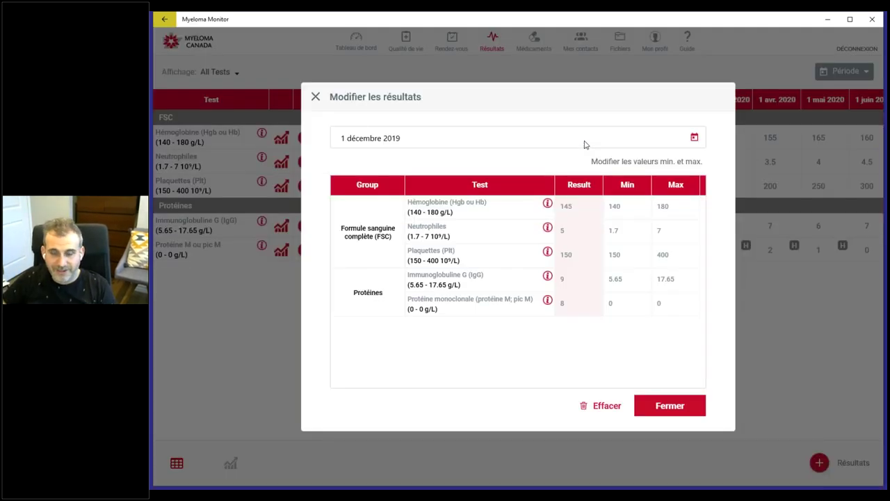
pyautogui.click(567, 206)
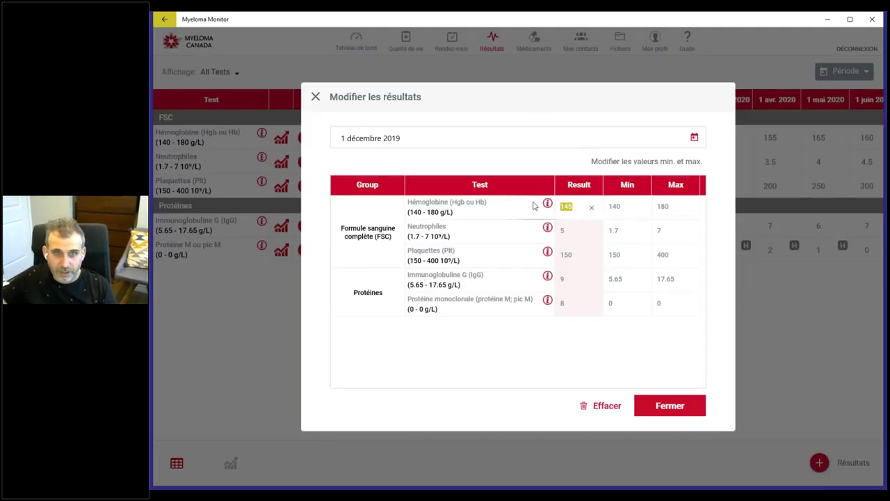
pyautogui.write('135')
pyautogui.click(584, 235)
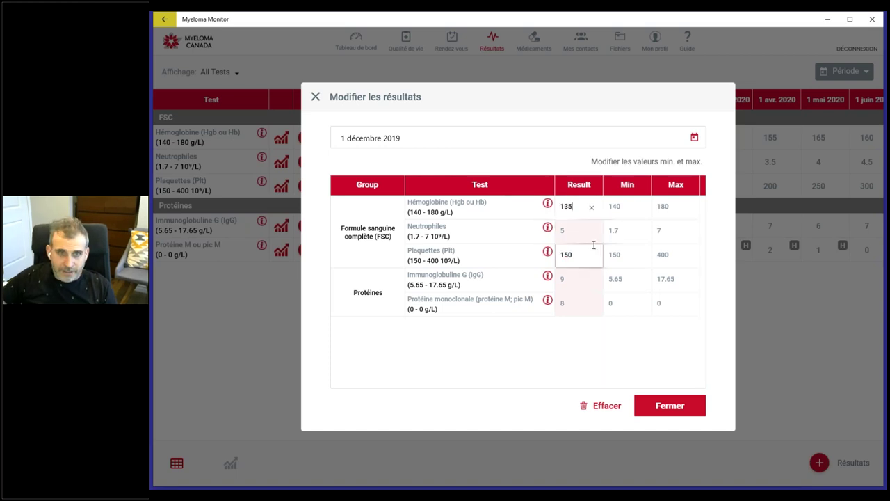
pyautogui.click(668, 406)
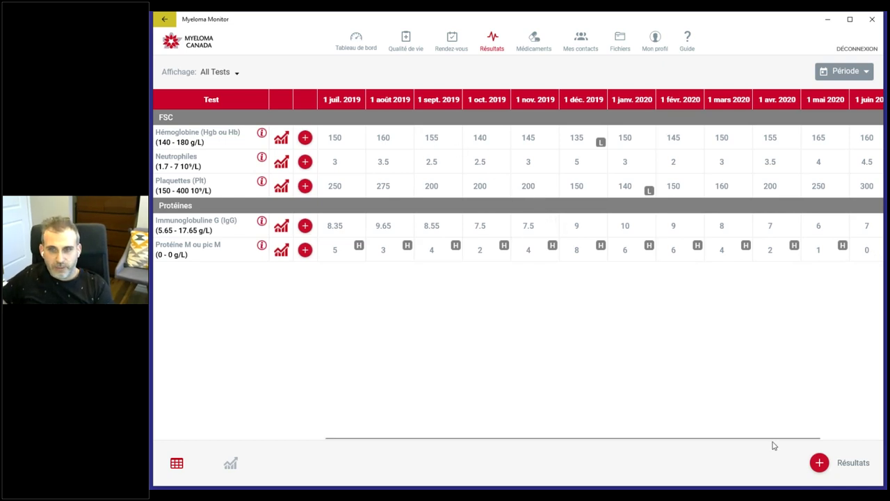
# Step: Start a new set of lab results dated 7 octobre 2020
pyautogui.click(821, 465)
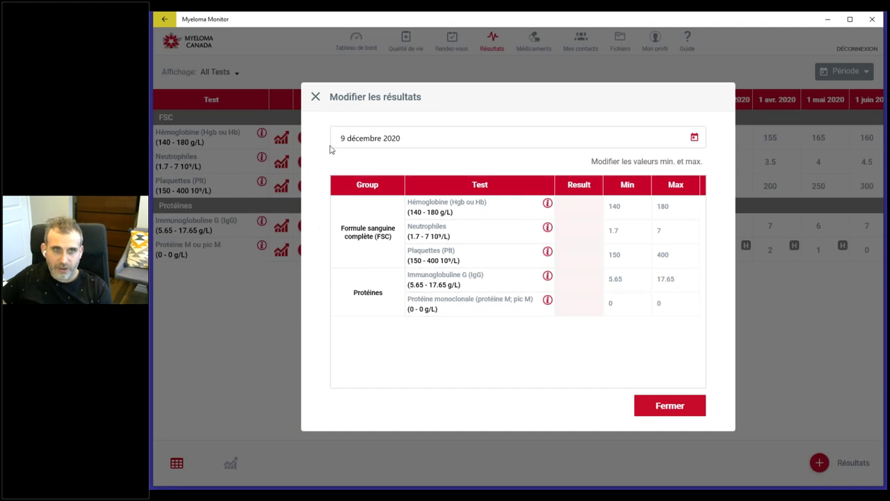
pyautogui.click(401, 139)
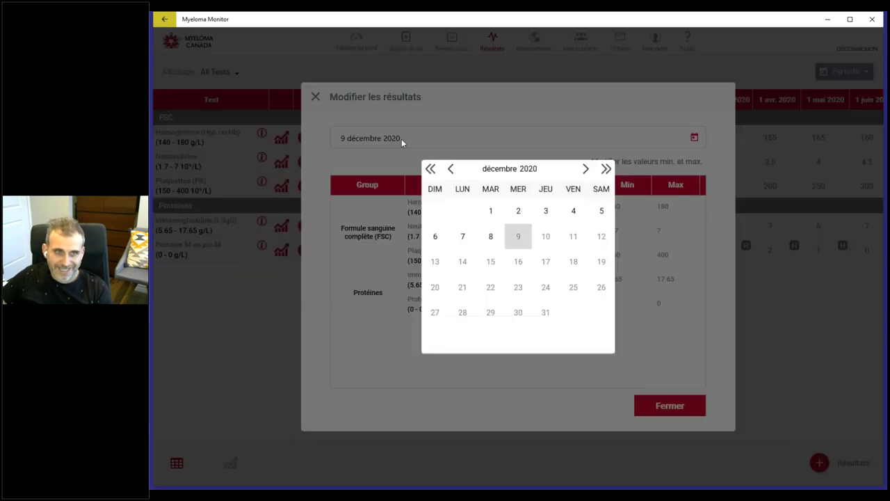
pyautogui.doubleClick(451, 170)
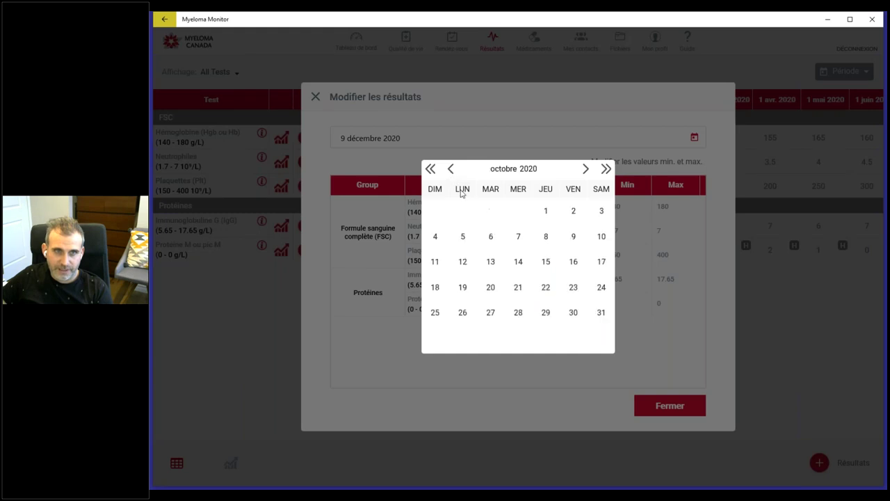
pyautogui.click(518, 239)
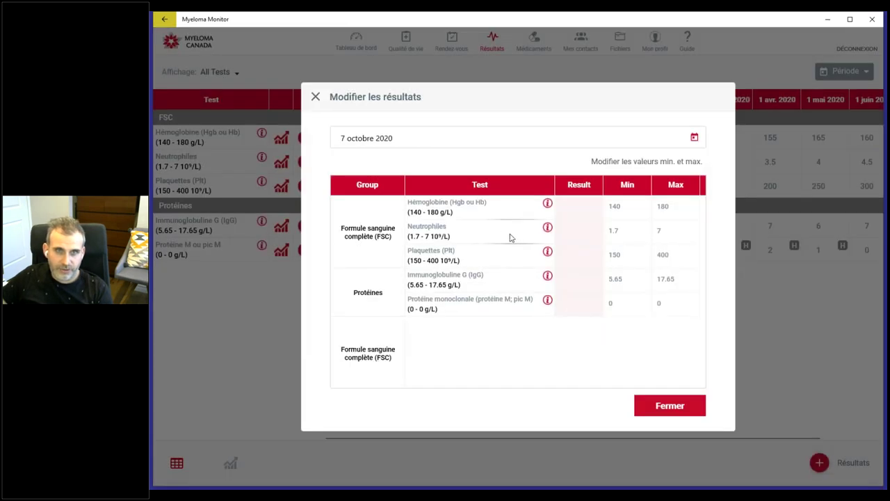
# Step: Step through the Hémoglobine, Neutrophiles, Plaquettes and IgG result and min/max fields without changing values
pyautogui.click(585, 205)
pyautogui.click(567, 225)
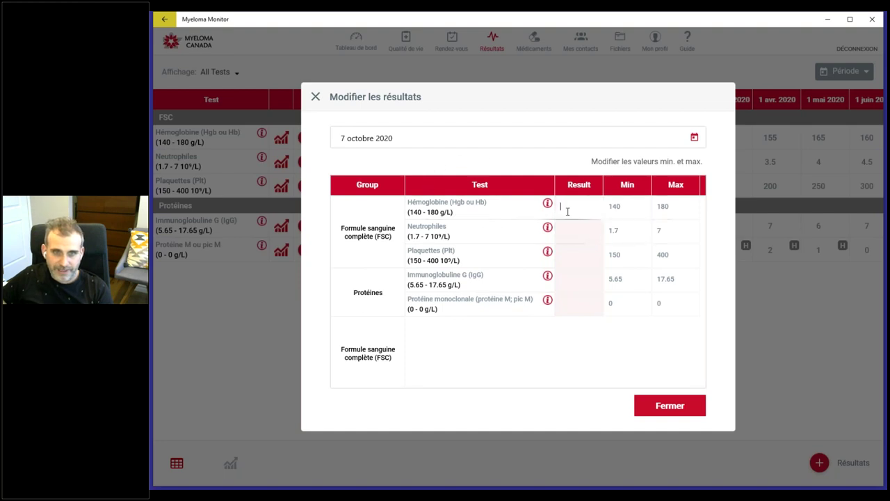
pyautogui.click(582, 266)
pyautogui.click(580, 230)
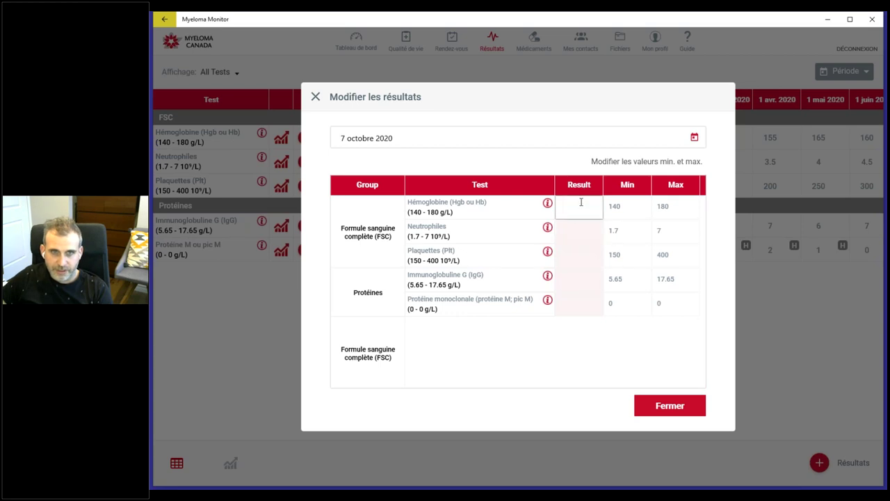
pyautogui.click(631, 200)
pyautogui.click(619, 230)
pyautogui.click(664, 230)
pyautogui.click(632, 201)
pyautogui.click(654, 234)
pyautogui.click(682, 274)
pyautogui.click(633, 210)
pyautogui.doubleClick(616, 207)
pyautogui.click(640, 205)
pyautogui.press('Tab')
pyautogui.click(621, 206)
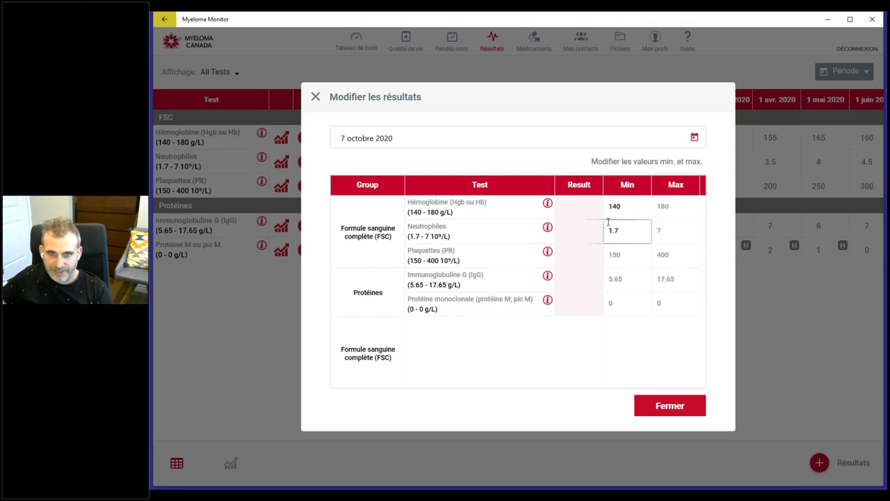
# Step: Unlock the min and max values, tab through to Protéine M, relock them and close the editor
pyautogui.click(617, 162)
pyautogui.click(675, 233)
pyautogui.press('Tab')
pyautogui.press('Tab')
pyautogui.press('Tab')
pyautogui.press('Tab')
pyautogui.press('Tab')
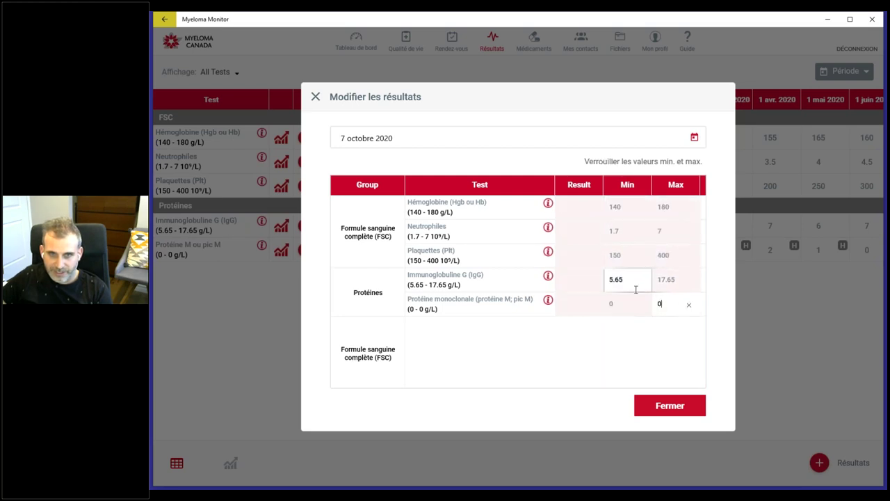
pyautogui.click(648, 162)
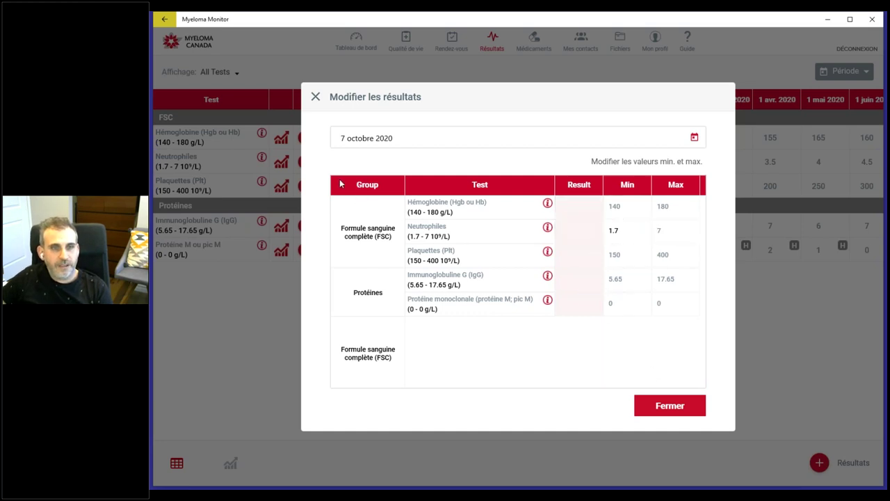
pyautogui.click(684, 405)
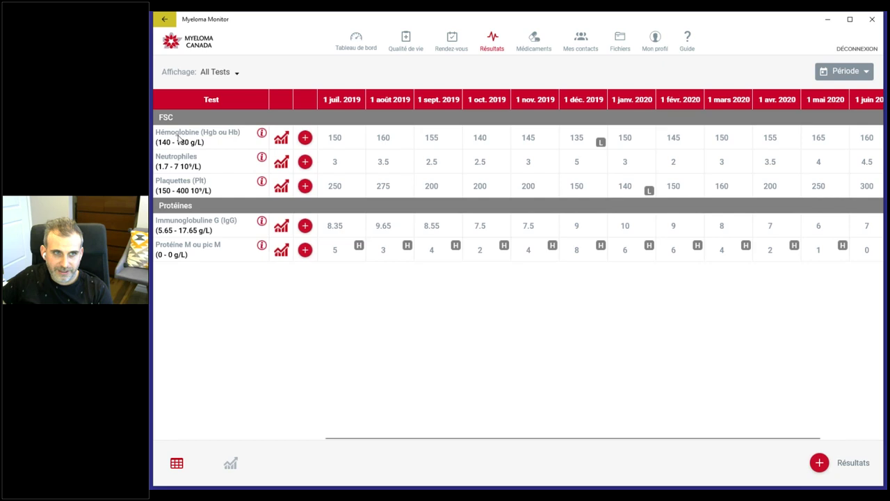
pyautogui.click(828, 465)
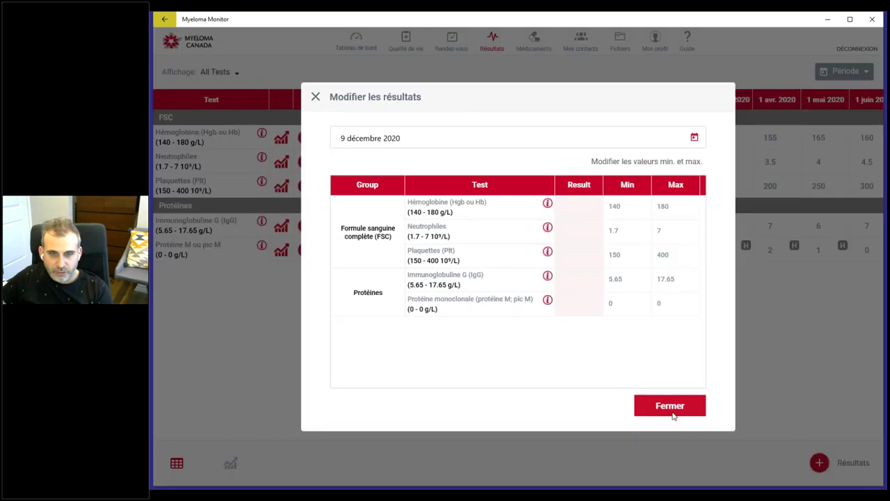
pyautogui.click(672, 410)
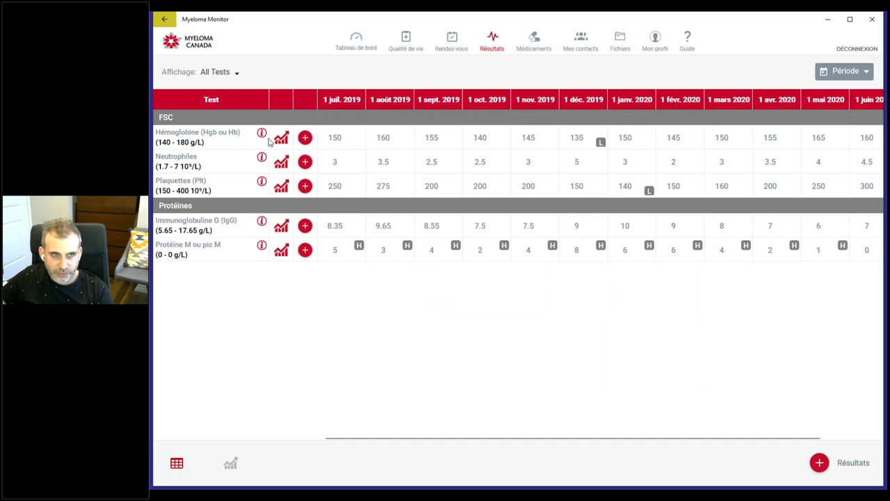
pyautogui.click(305, 138)
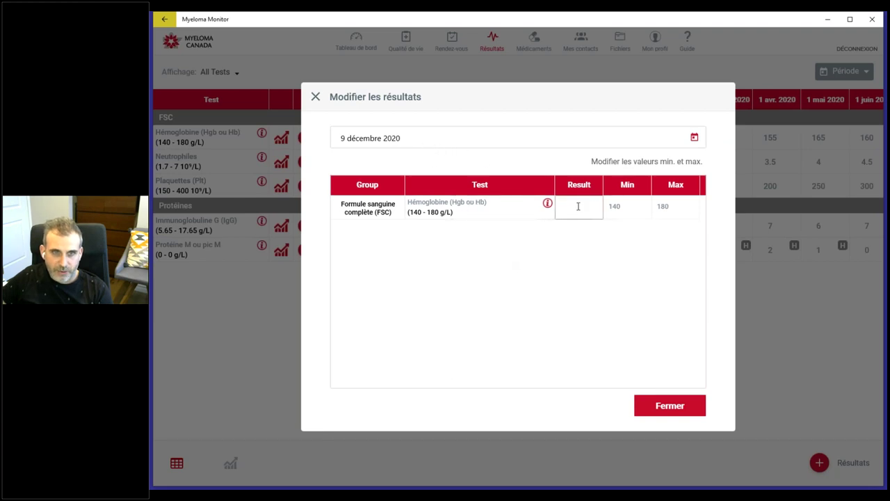
pyautogui.click(669, 405)
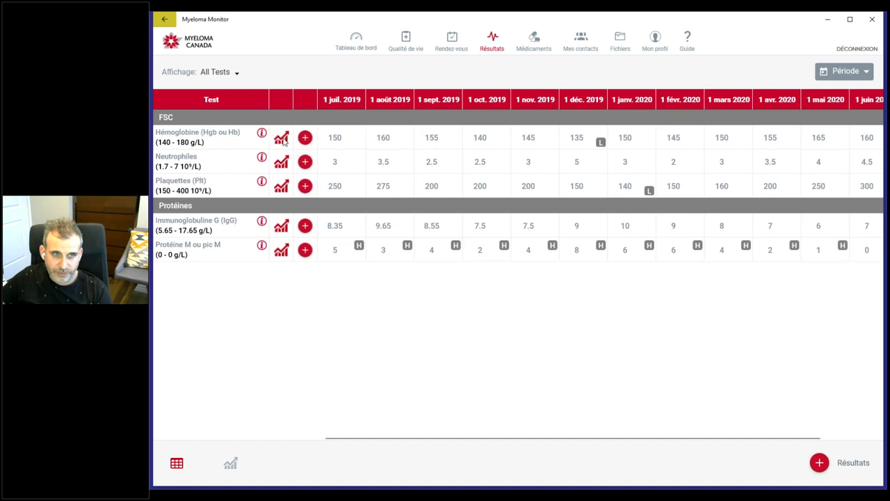
pyautogui.click(281, 137)
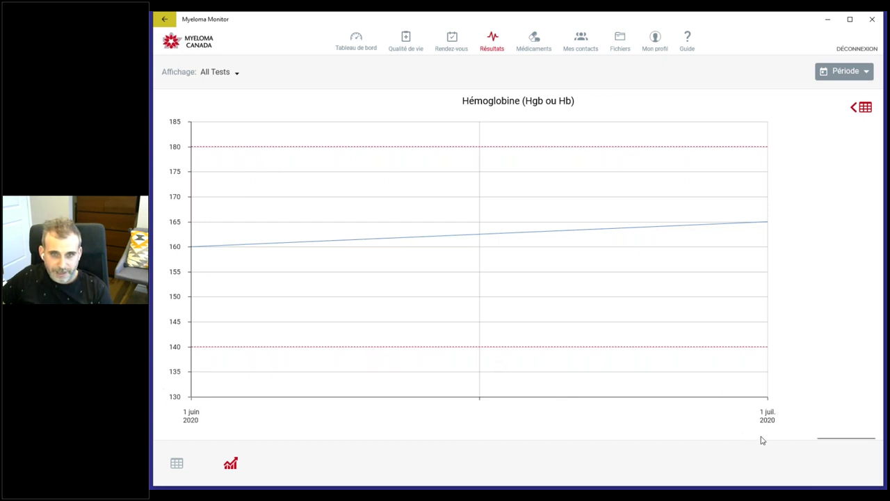
pyautogui.moveTo(830, 442); pyautogui.dragTo(505, 432)
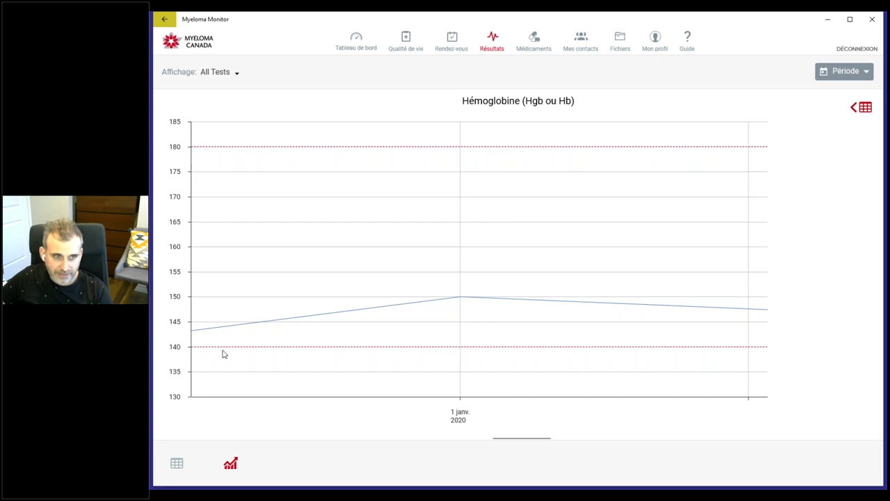
pyautogui.click(865, 108)
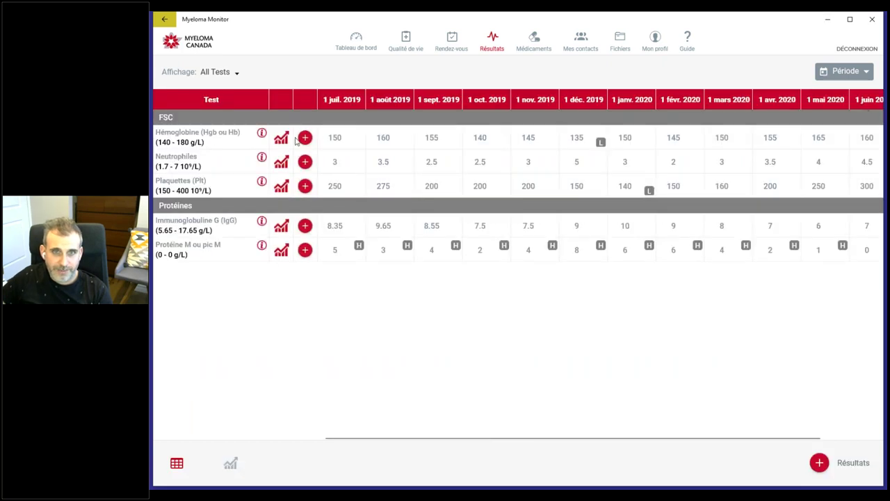
# Step: Review the 1 décembre 2019 hemoglobin values (135, min 140, max 180) unchanged, then display the Hémoglobine chart
pyautogui.click(576, 137)
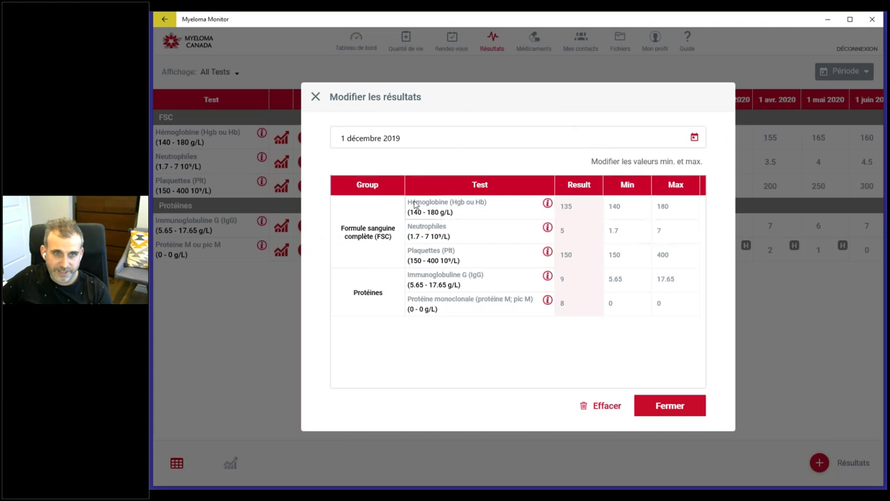
pyautogui.click(577, 203)
pyautogui.click(630, 205)
pyautogui.moveTo(627, 208); pyautogui.dragTo(612, 207)
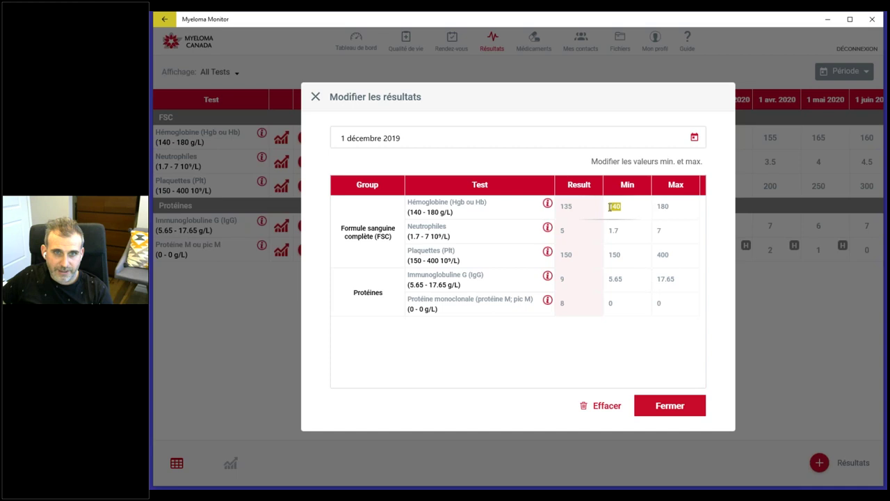
pyautogui.doubleClick(662, 207)
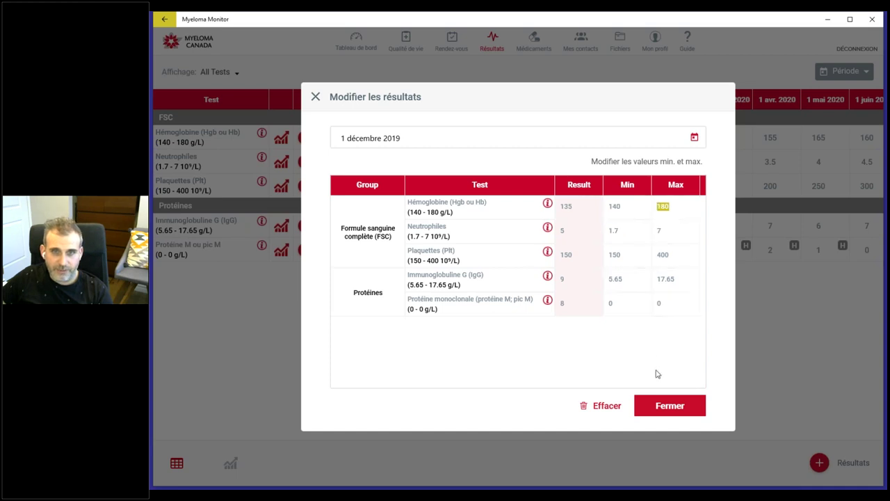
pyautogui.click(682, 410)
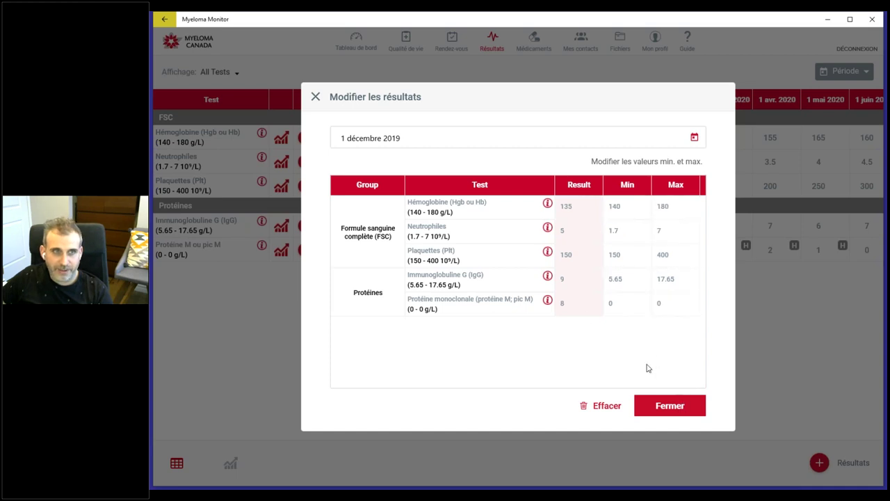
pyautogui.click(280, 140)
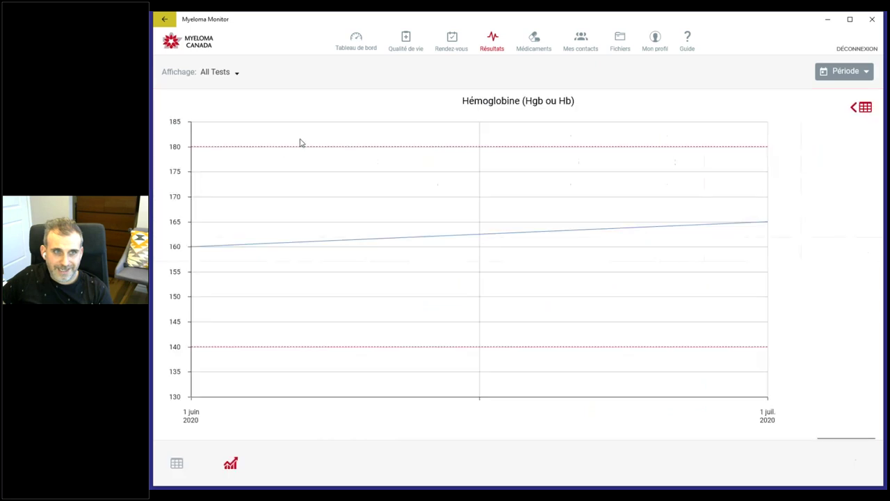
pyautogui.moveTo(839, 438); pyautogui.dragTo(164, 416)
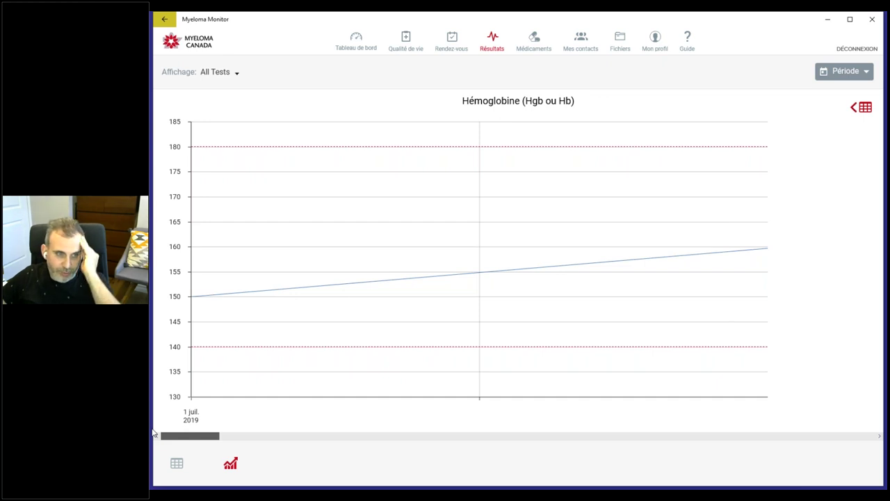
pyautogui.moveTo(178, 435); pyautogui.dragTo(851, 430)
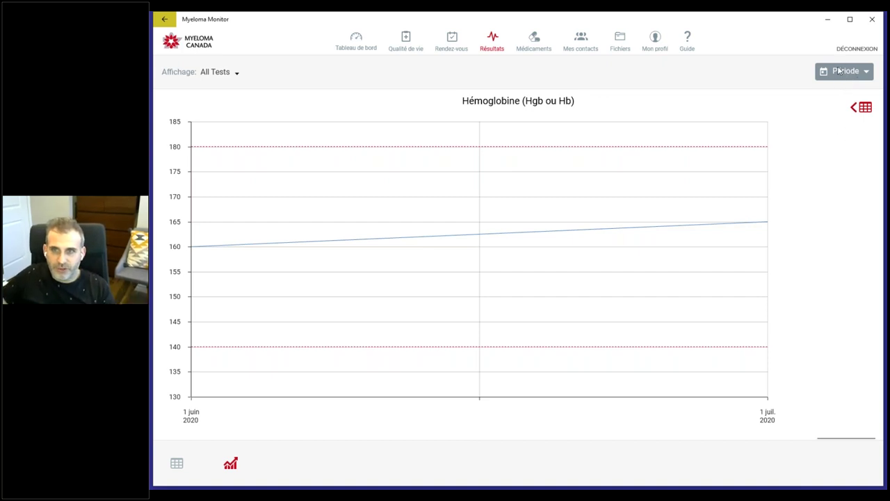
# Step: Limit the Hémoglobine chart to 1 novembre 2007 – 2 novembre 2020 and scroll back through it
pyautogui.click(851, 78)
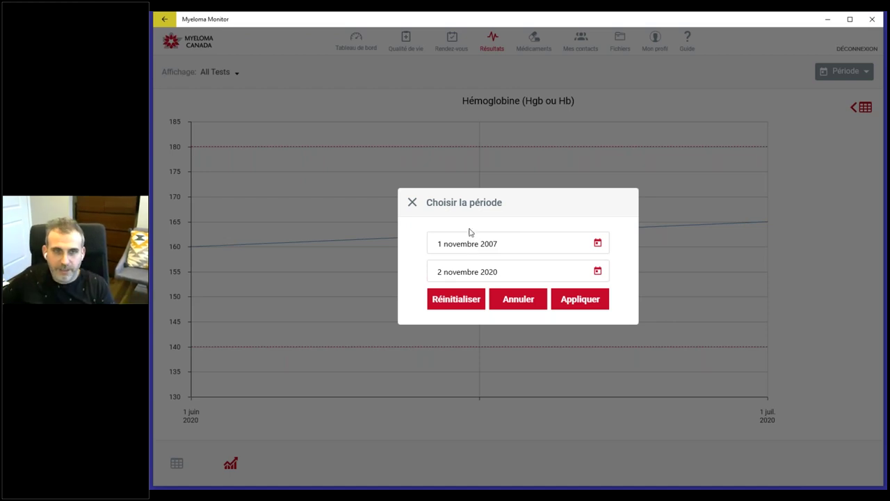
pyautogui.click(520, 247)
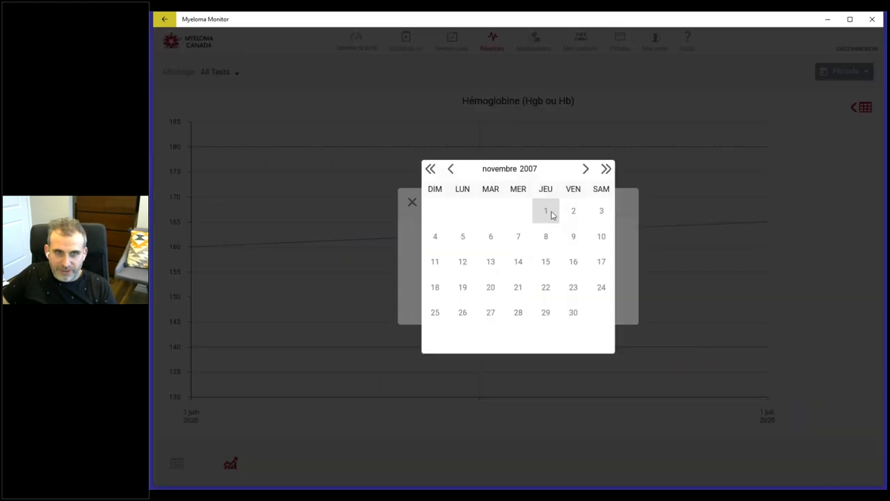
pyautogui.click(549, 214)
pyautogui.click(506, 271)
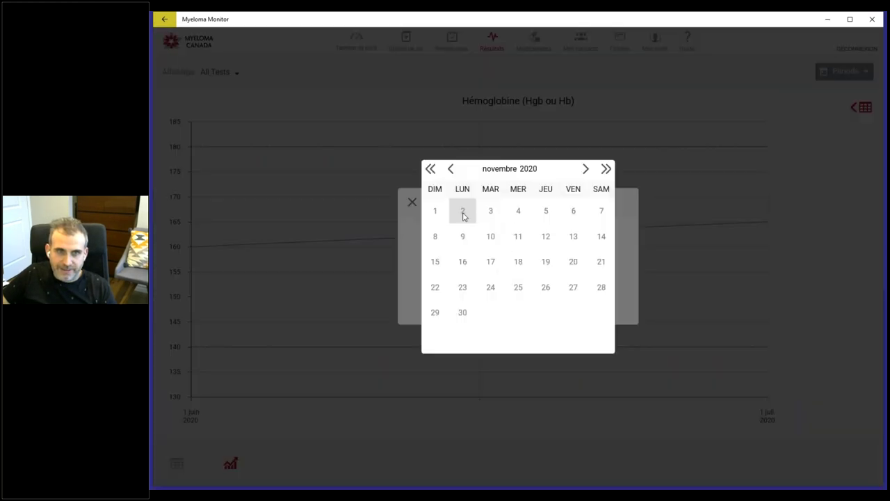
pyautogui.click(462, 214)
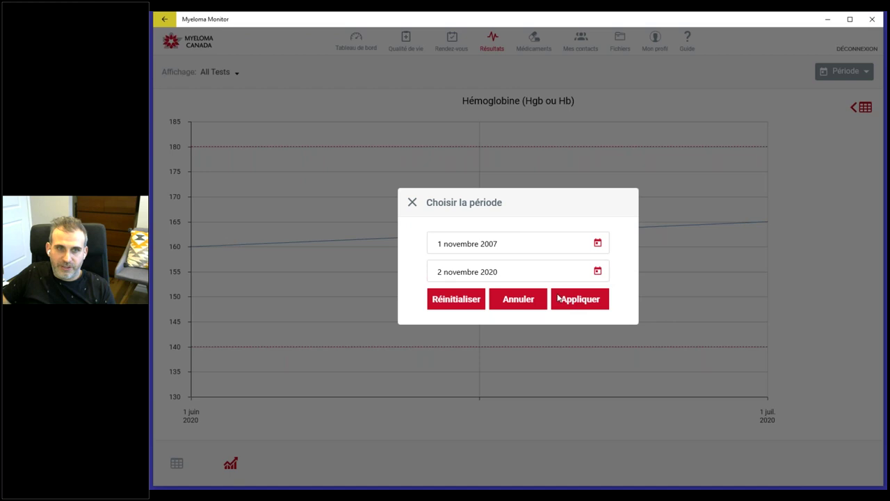
pyautogui.click(643, 427)
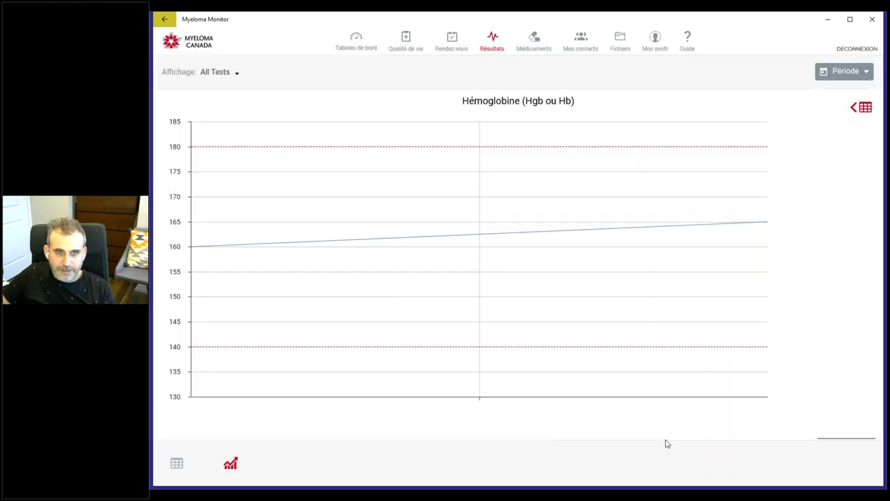
pyautogui.moveTo(754, 438); pyautogui.dragTo(219, 422)
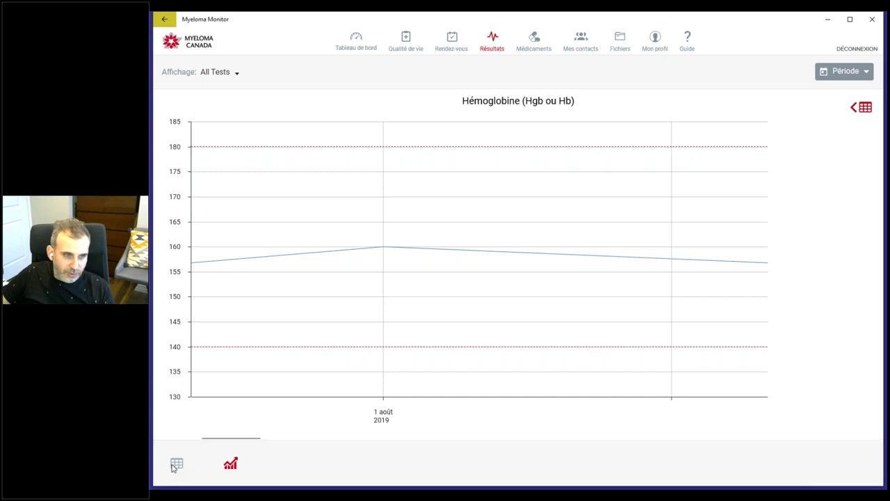
# Step: Return to the results table, then go to the December 2020 Rendez-vous calendar
pyautogui.click(177, 463)
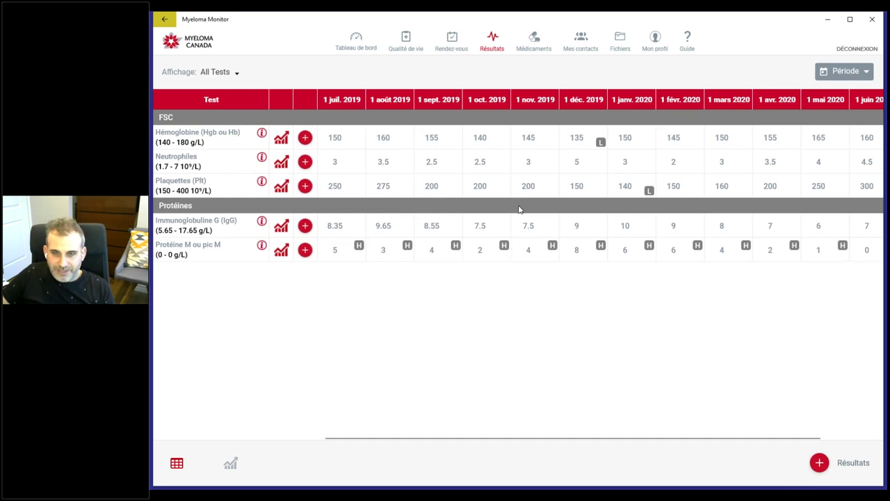
pyautogui.click(452, 42)
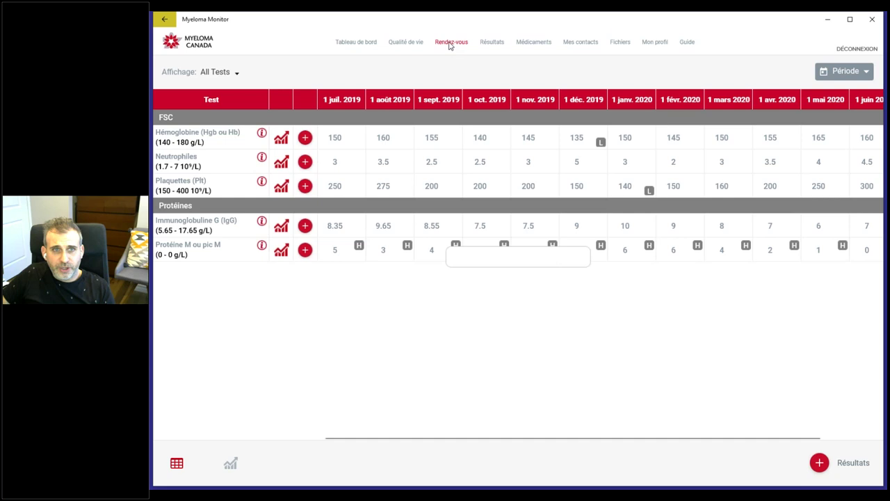
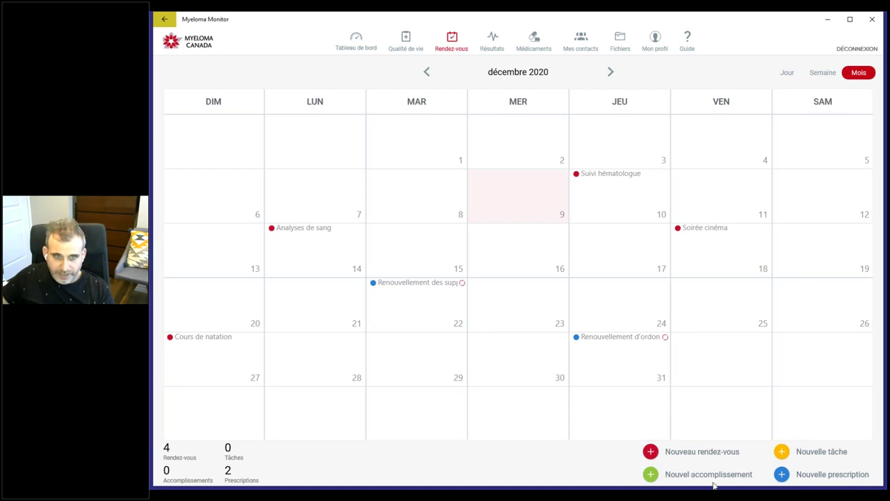
# Step: Start a new appointment with the subject 'test'
pyautogui.click(651, 452)
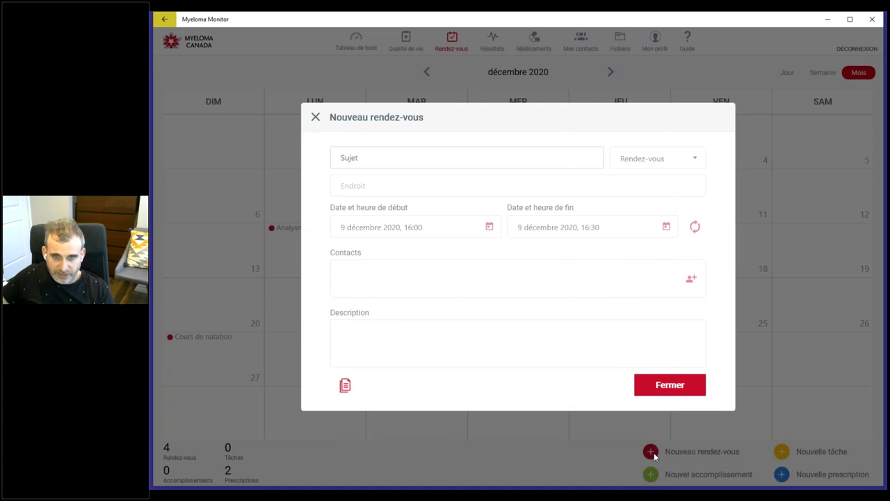
pyautogui.click(354, 159)
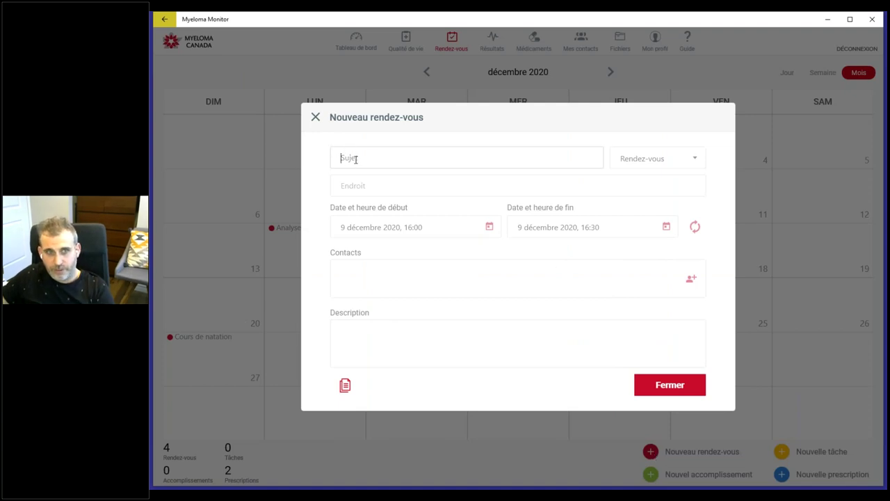
pyautogui.write('test')
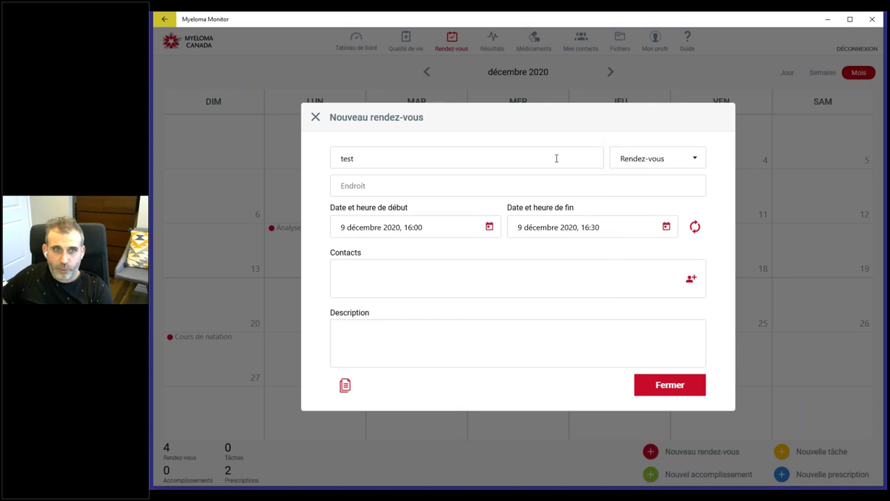
# Step: Try the accomplishment, task and prescription entry types, then set the type back to Rendez-vous
pyautogui.click(642, 161)
pyautogui.click(642, 160)
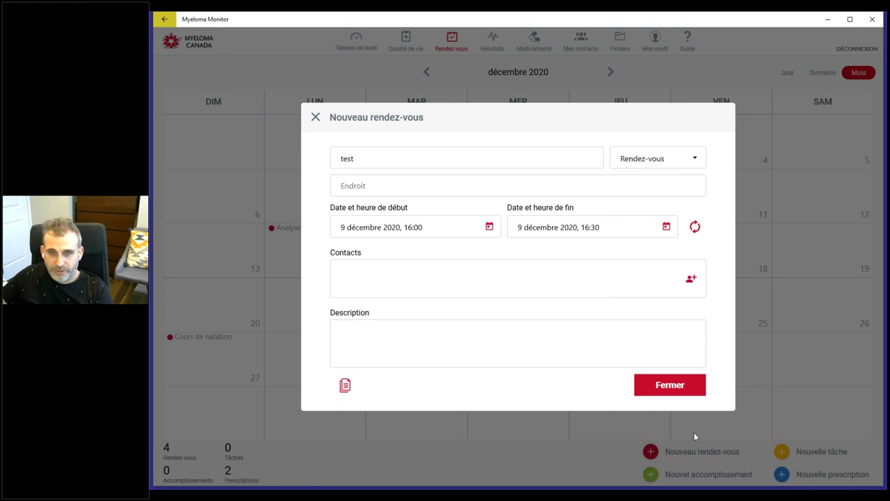
pyautogui.click(657, 165)
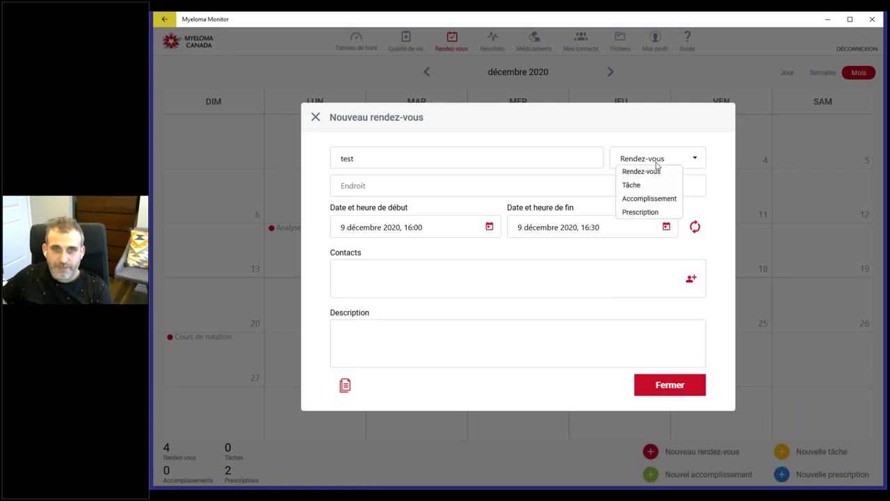
pyautogui.click(634, 198)
pyautogui.click(630, 164)
pyautogui.click(636, 185)
pyautogui.click(639, 165)
pyautogui.click(644, 200)
pyautogui.click(640, 163)
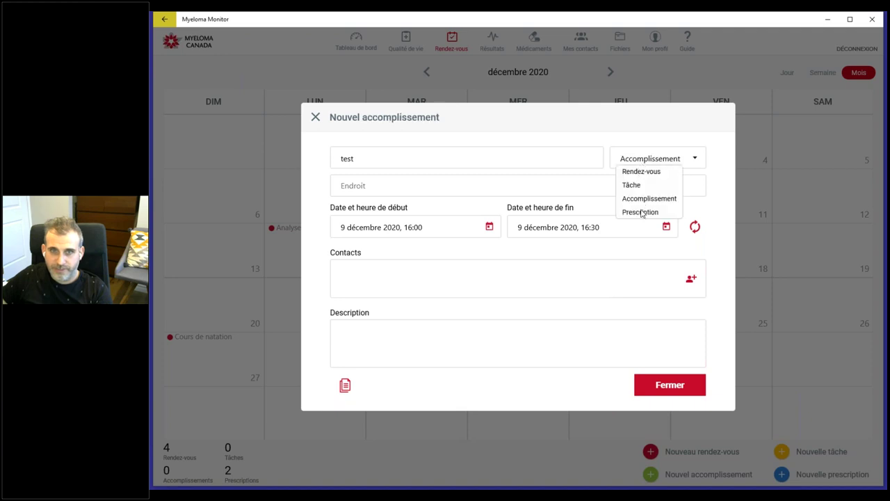
pyautogui.click(642, 212)
pyautogui.click(637, 160)
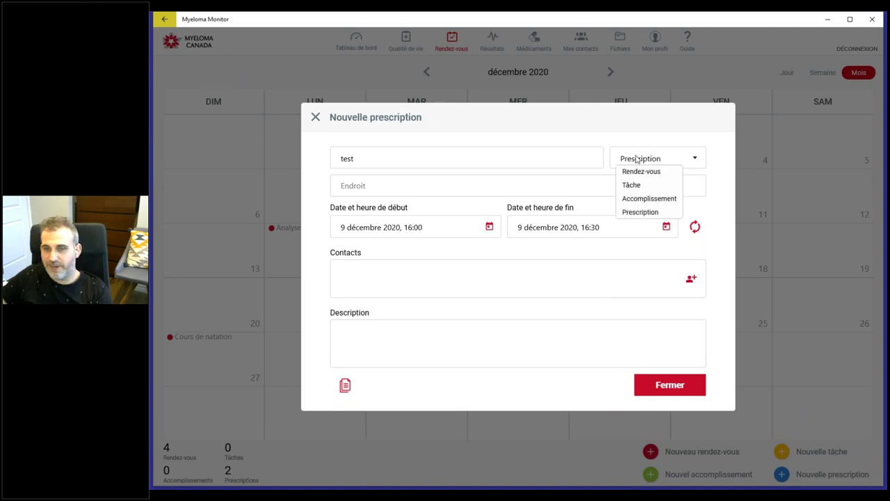
pyautogui.click(638, 160)
pyautogui.click(639, 165)
pyautogui.click(638, 174)
# Step: Move through the location and contacts fields and bring up the contact list
pyautogui.click(369, 188)
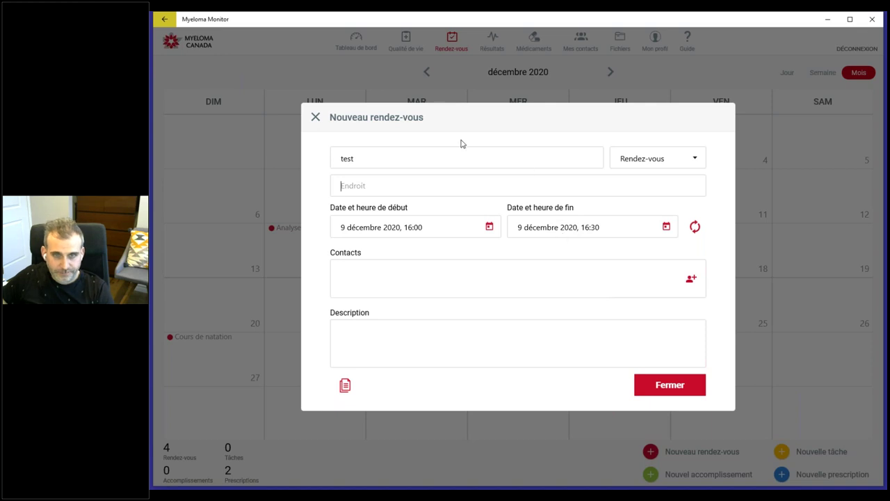
pyautogui.click(381, 275)
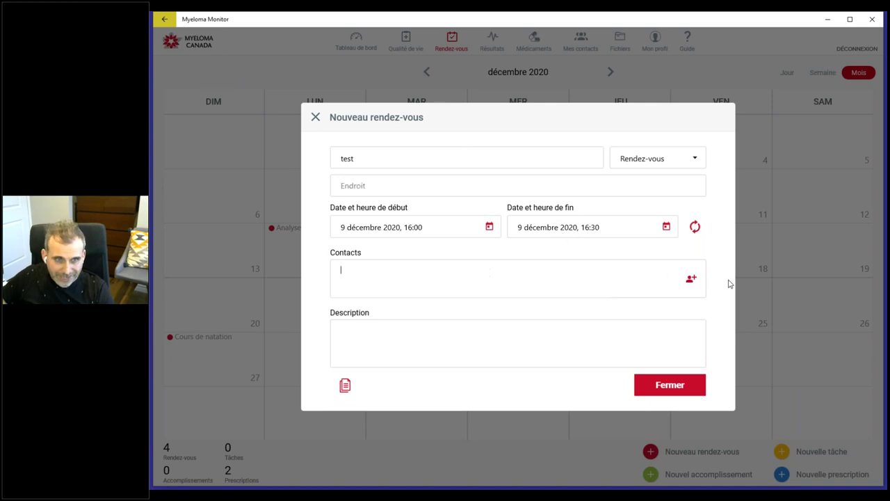
pyautogui.click(691, 281)
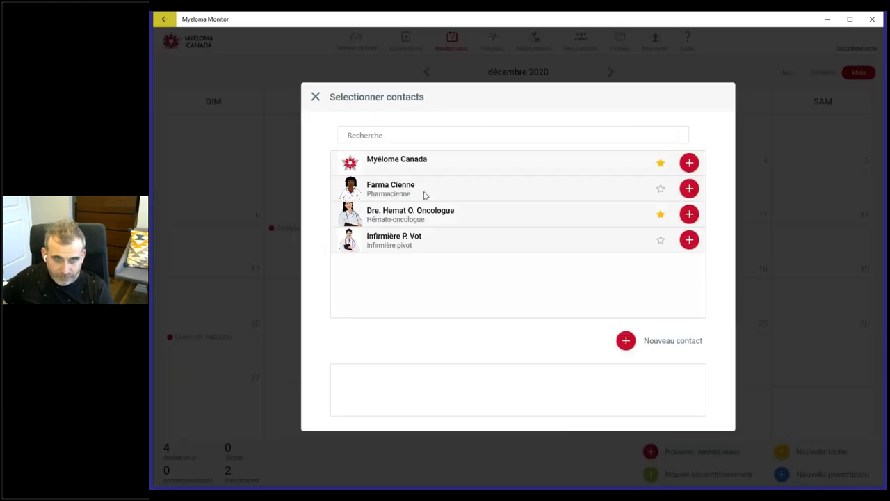
# Step: Add Dre. Hemat O. Oncologue and Myélome Canada as contacts, then open the recurrence settings
pyautogui.click(689, 214)
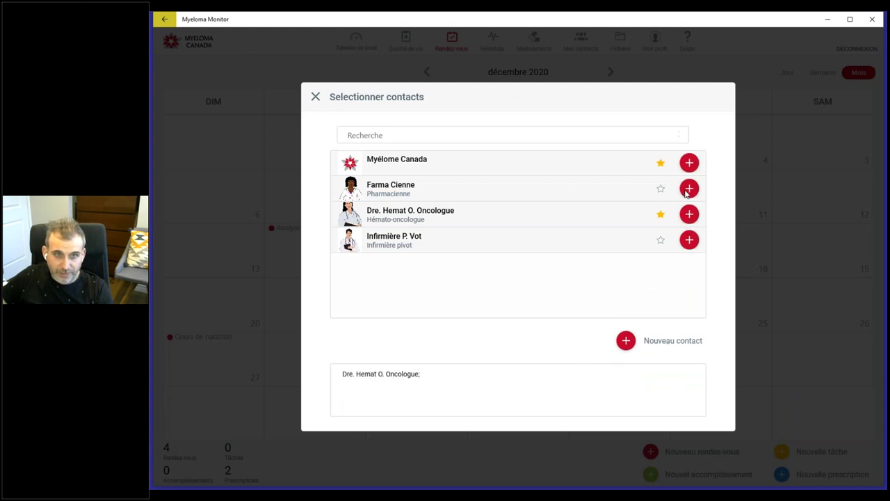
pyautogui.click(690, 162)
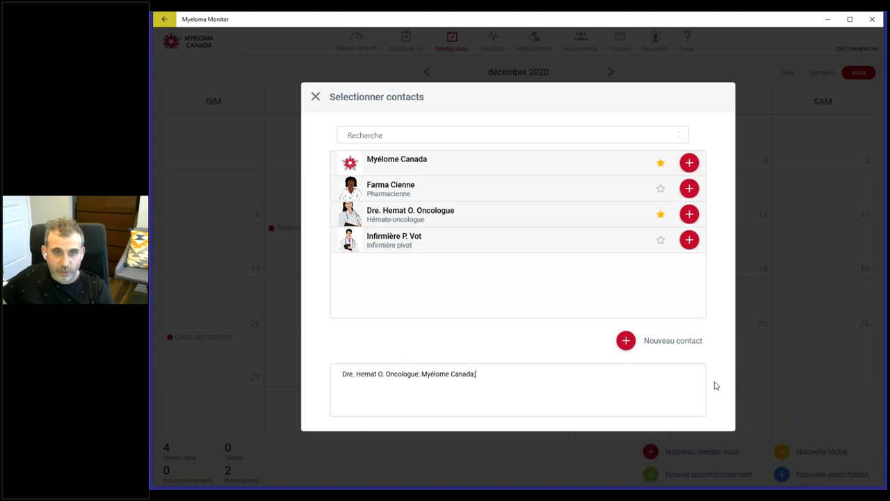
pyautogui.click(315, 96)
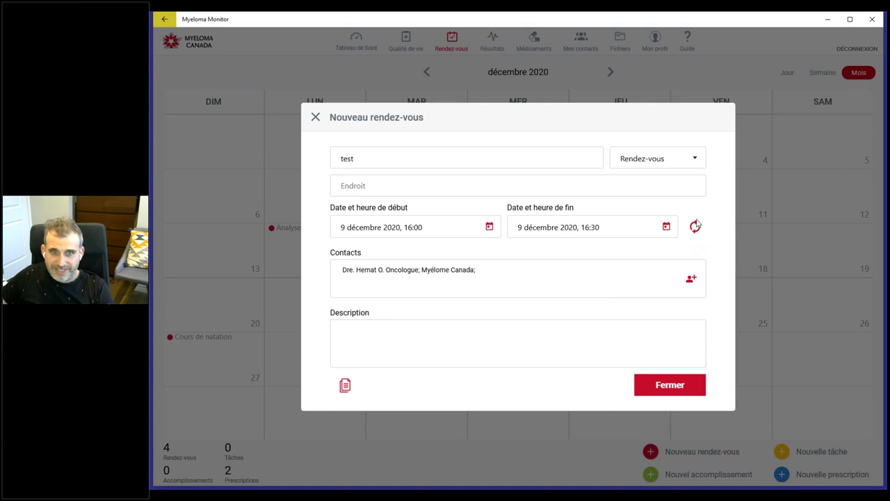
pyautogui.click(694, 228)
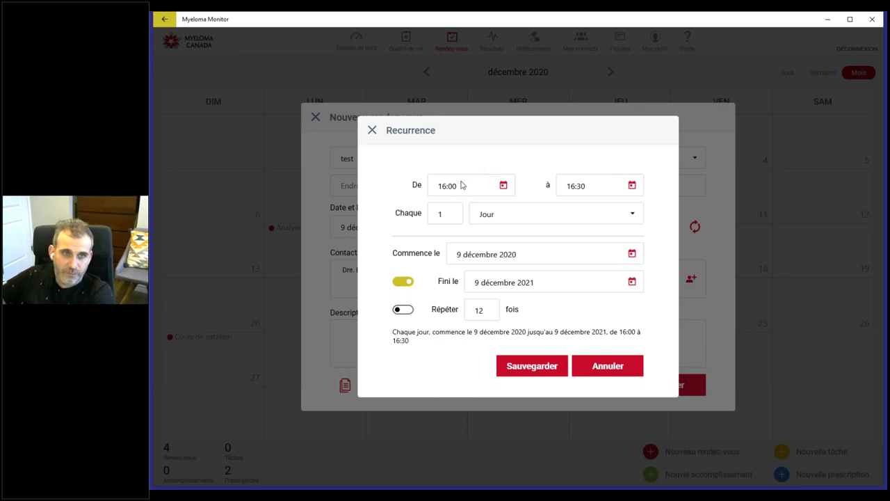
# Step: Reset the repeat interval (Chaque) to 1
pyautogui.doubleClick(448, 218)
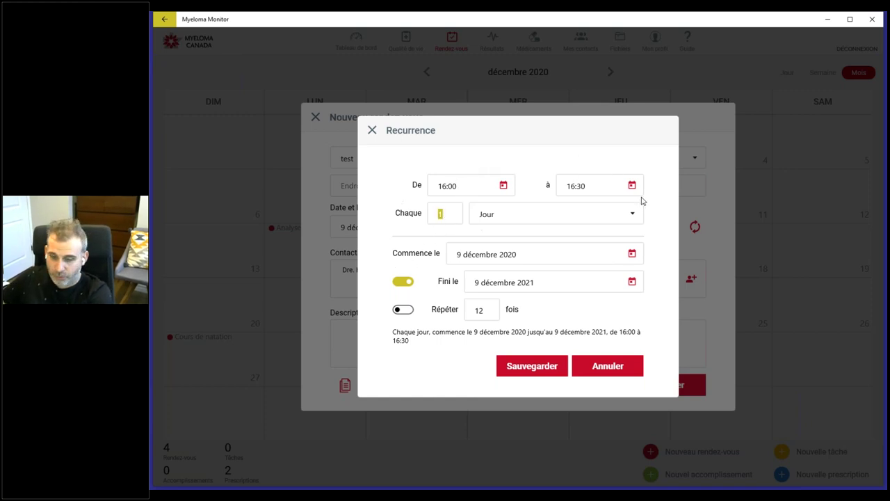
pyautogui.write('54')
pyautogui.press('BackSpace')
pyautogui.press('BackSpace')
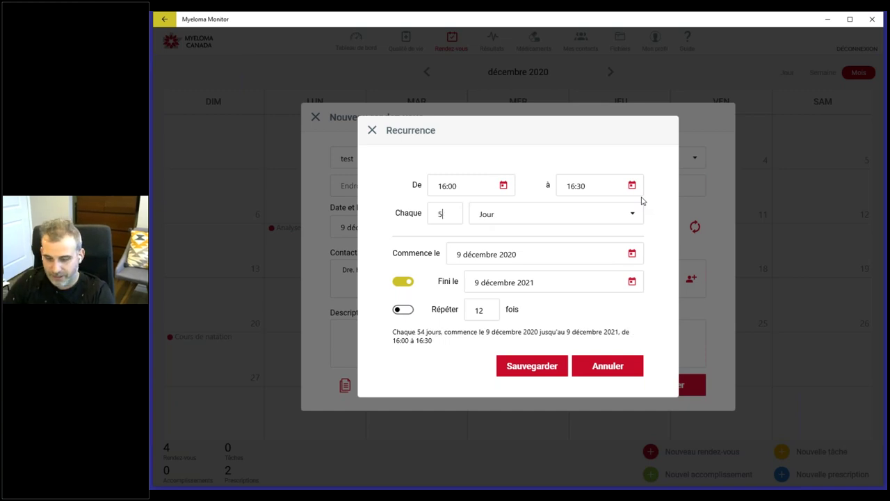
pyautogui.write('7')
pyautogui.doubleClick(434, 214)
pyautogui.write('1')
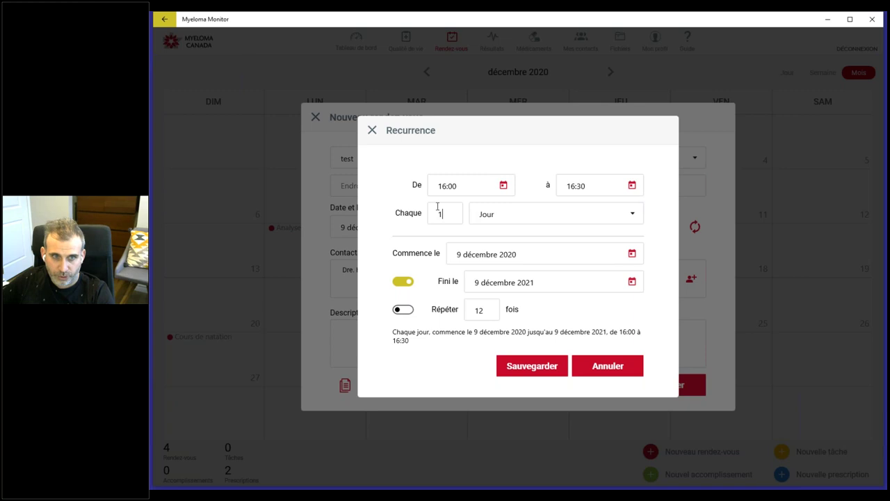
# Step: Set the repeat unit to Mois, recurring on the 9th of each month
pyautogui.click(493, 218)
pyautogui.click(494, 241)
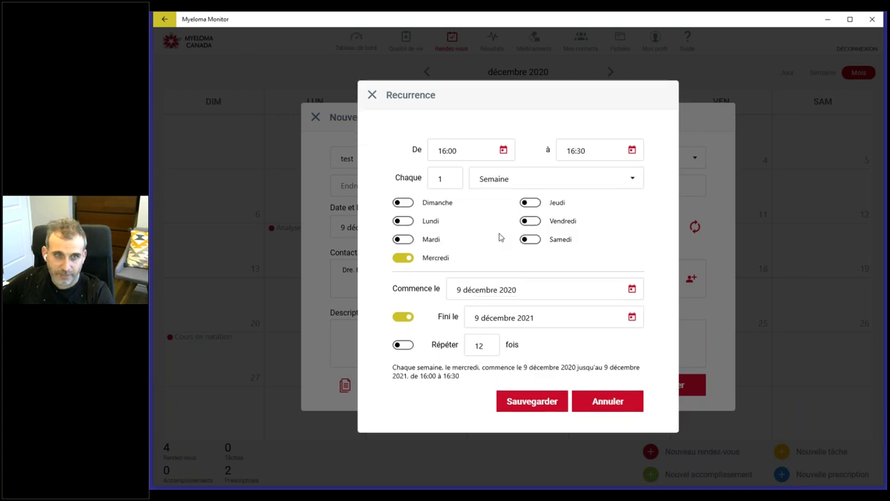
pyautogui.click(505, 184)
pyautogui.click(500, 203)
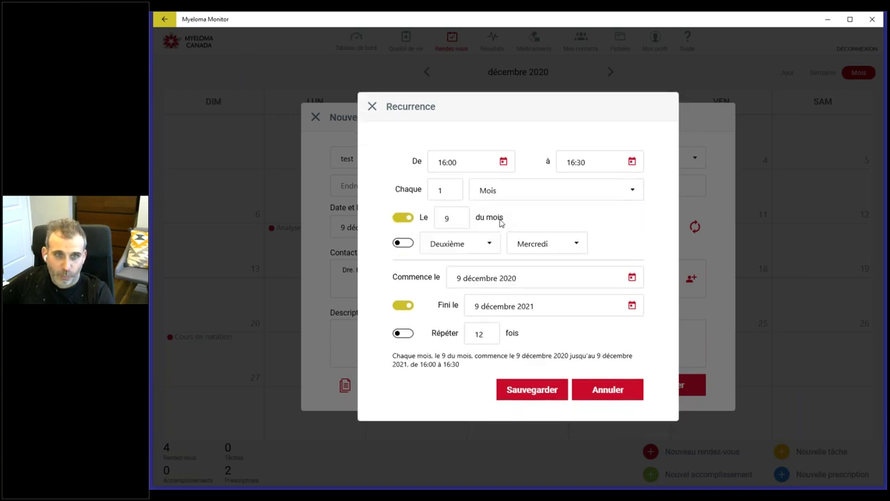
pyautogui.click(497, 190)
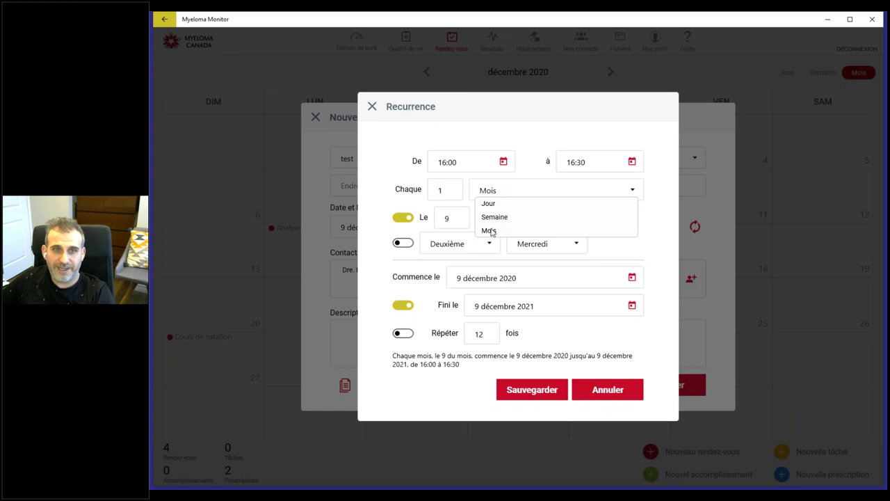
pyautogui.click(503, 193)
pyautogui.click(487, 192)
pyautogui.click(460, 195)
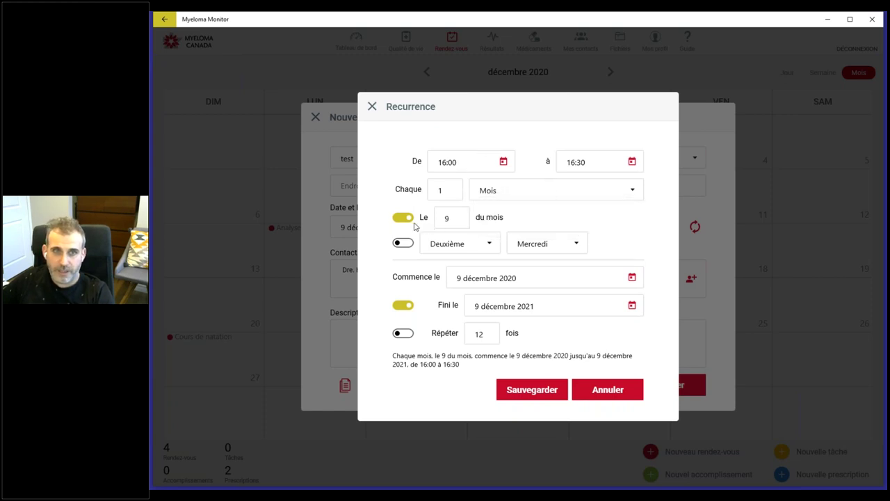
pyautogui.doubleClick(449, 218)
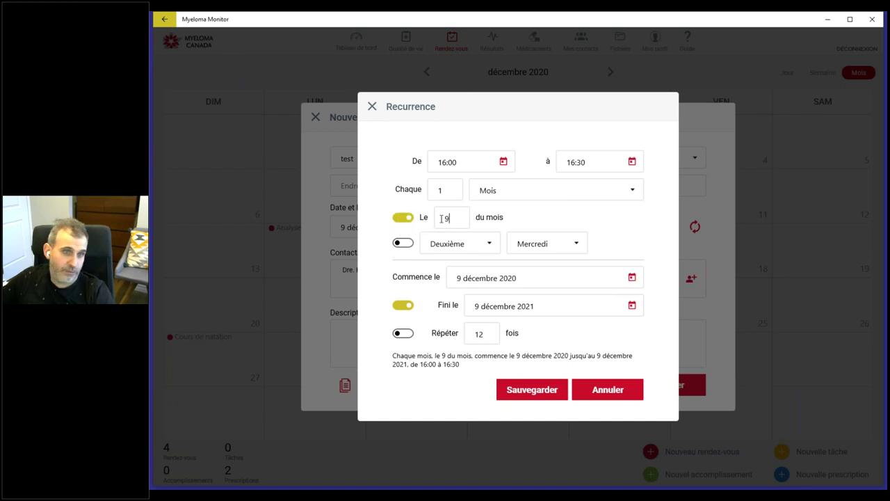
# Step: Make the appointment recur on the second Wednesday (Deuxième mercredi) of each month
pyautogui.click(403, 243)
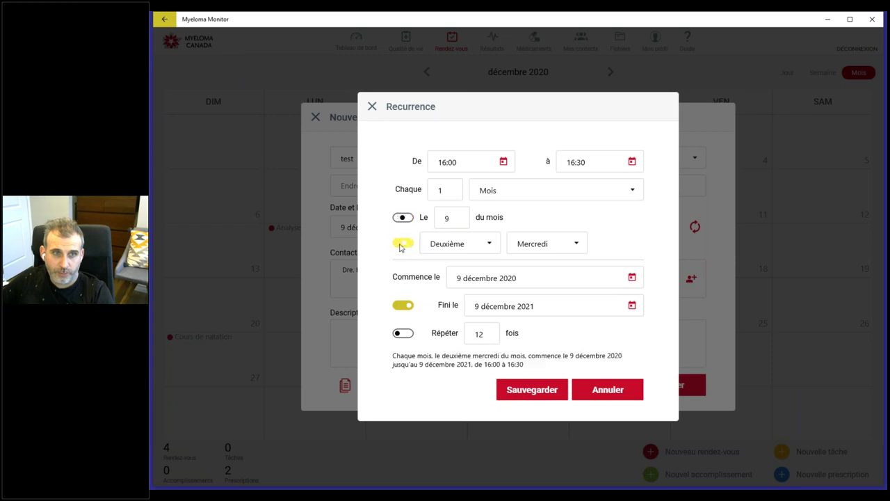
pyautogui.click(473, 245)
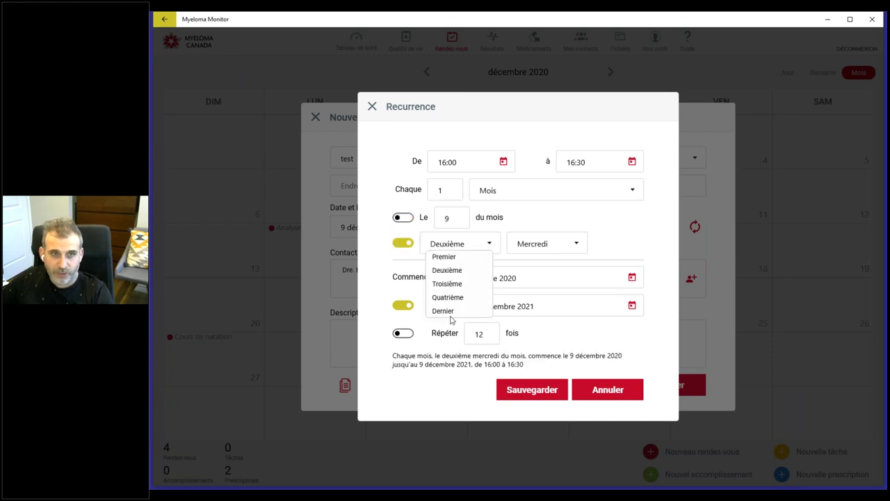
pyautogui.click(451, 247)
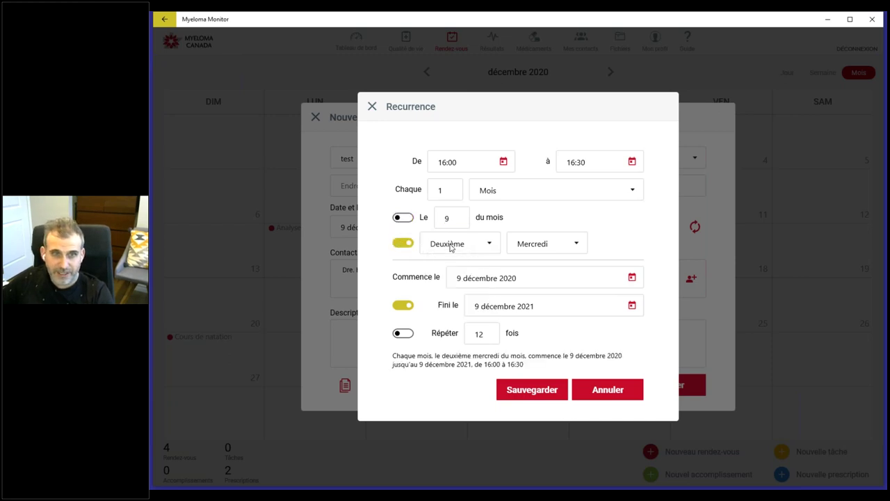
pyautogui.click(535, 252)
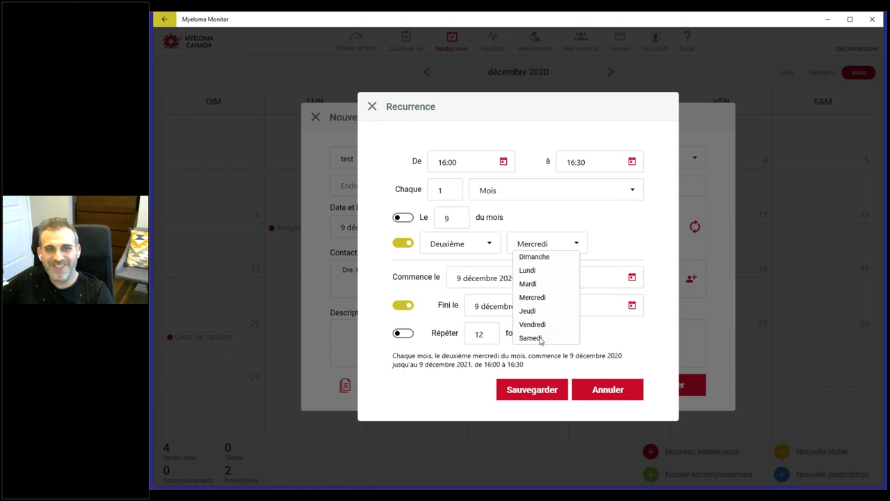
pyautogui.click(387, 230)
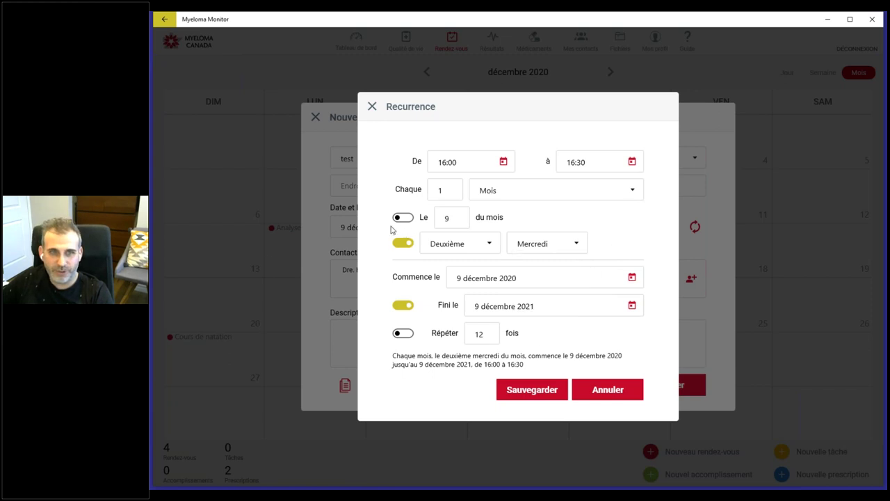
pyautogui.click(403, 217)
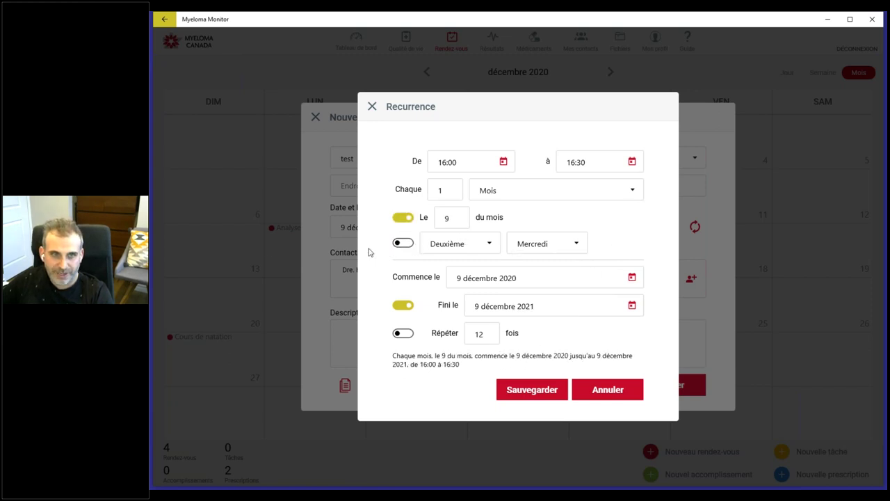
pyautogui.click(403, 243)
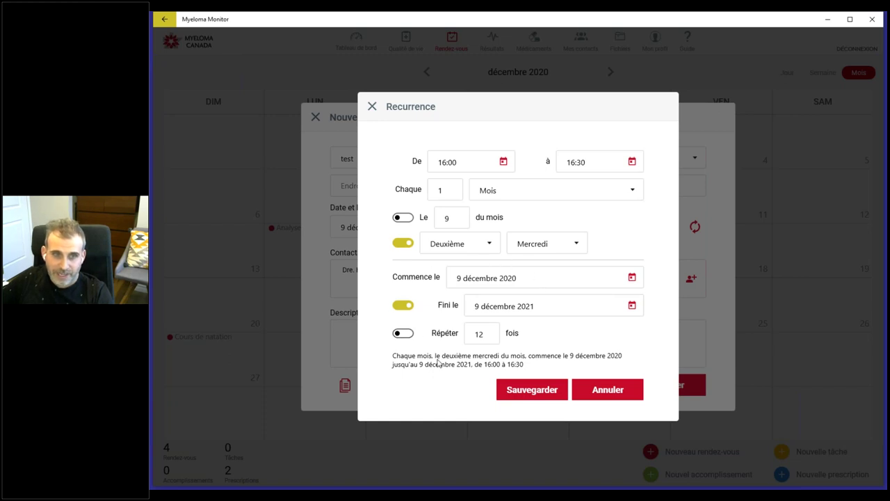
# Step: Keep the series ending on 9 décembre 2021 rather than after 12 occurrences, and close recurrence
pyautogui.click(403, 335)
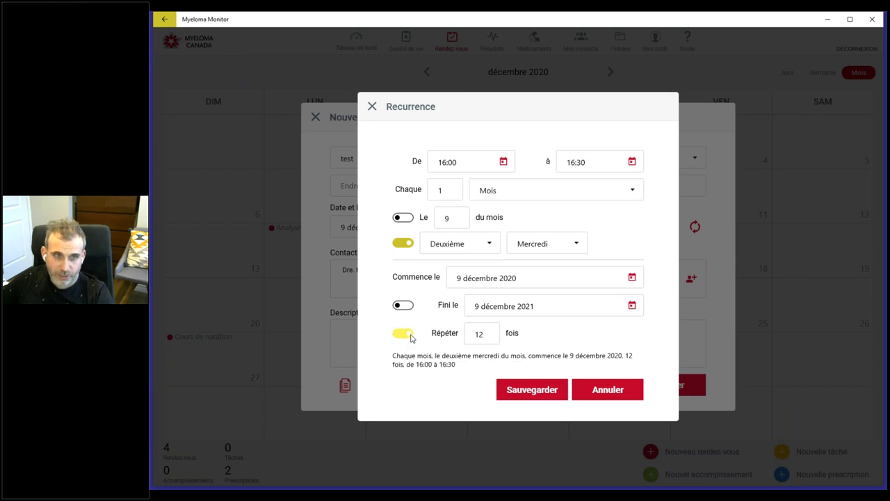
pyautogui.click(409, 336)
pyautogui.click(409, 336)
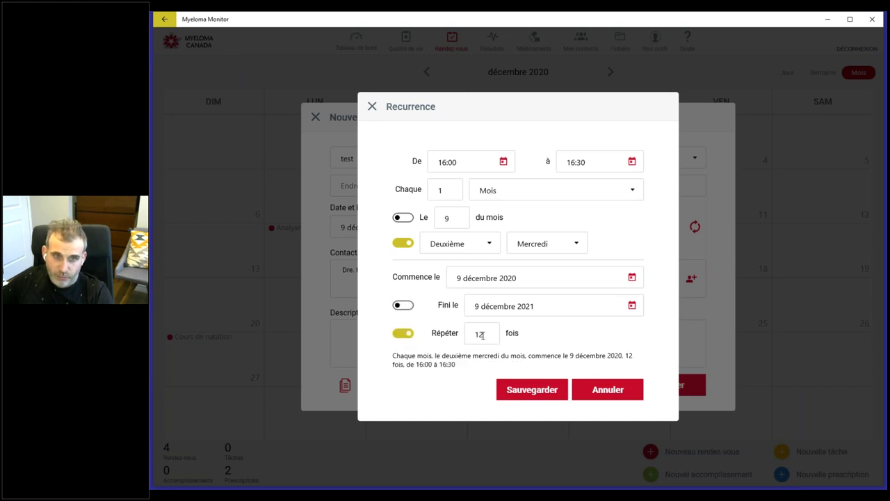
pyautogui.click(404, 335)
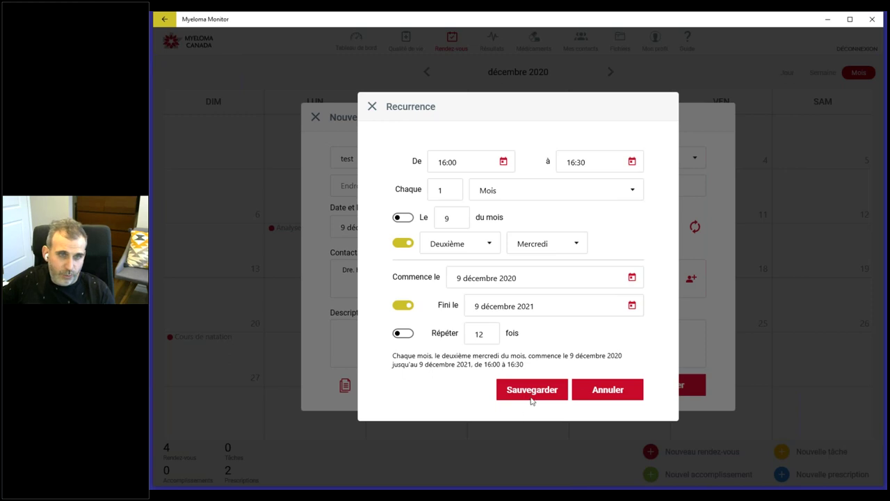
pyautogui.click(609, 390)
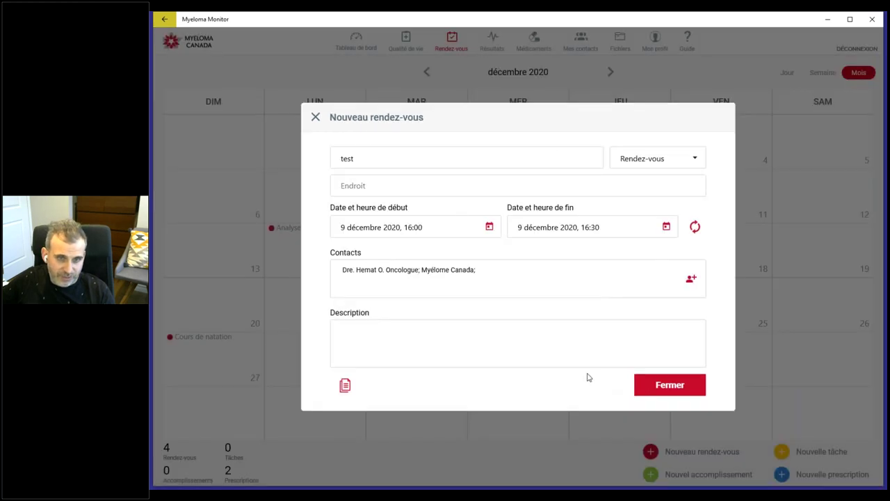
# Step: Save the test appointment to 9 December and check it on the calendar
pyautogui.click(668, 389)
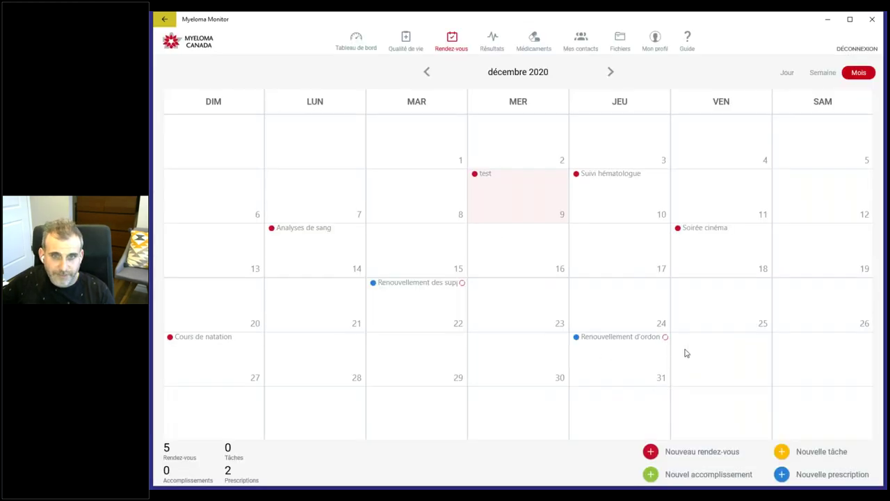
pyautogui.click(483, 174)
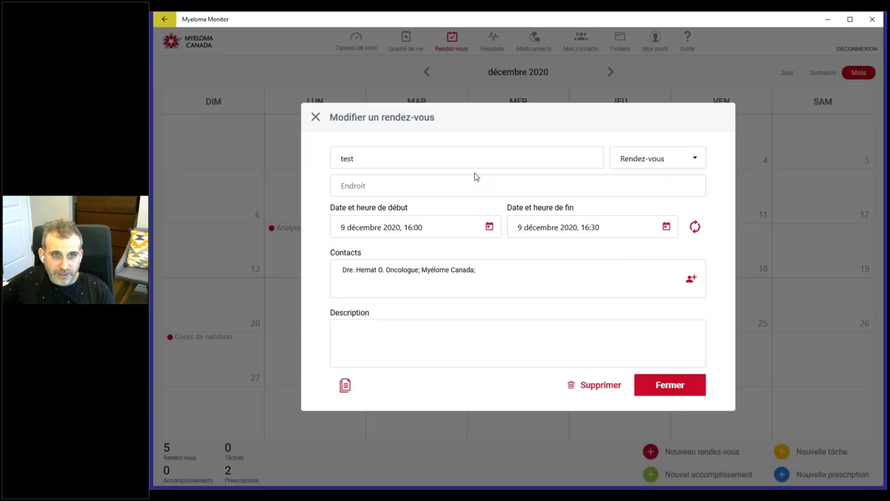
pyautogui.click(316, 118)
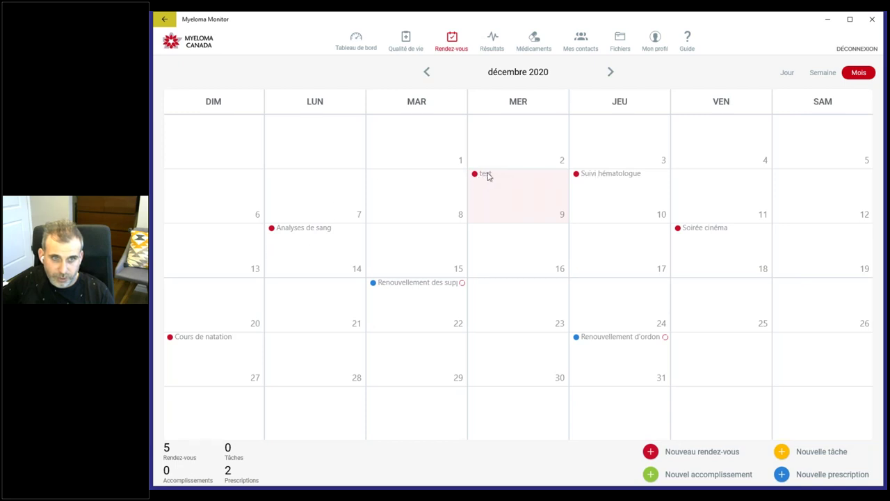
# Step: Delete the test appointment from the calendar
pyautogui.click(485, 174)
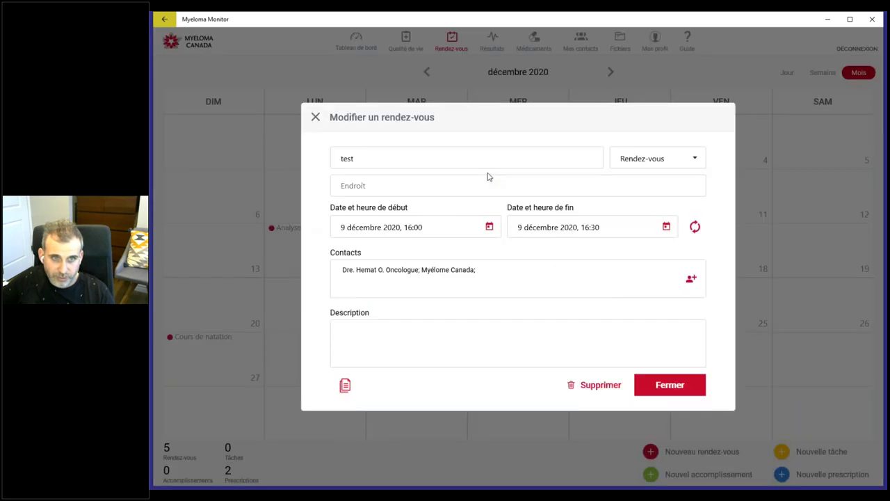
pyautogui.click(602, 385)
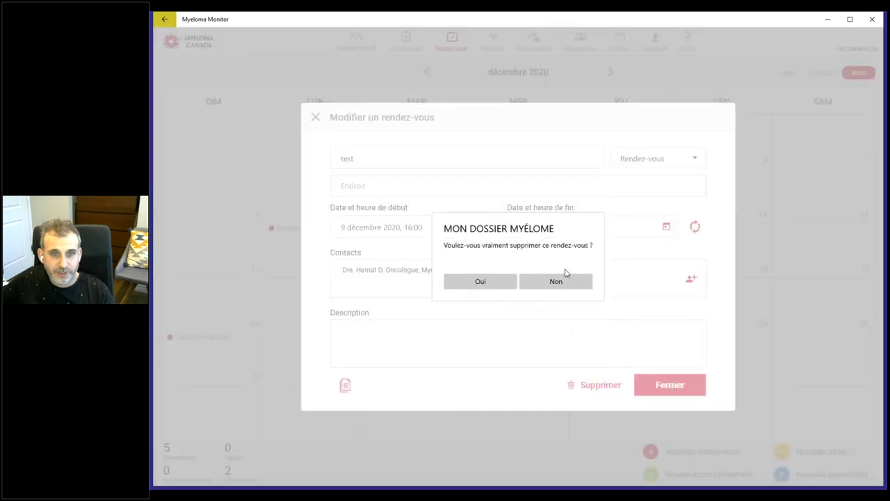
pyautogui.click(481, 282)
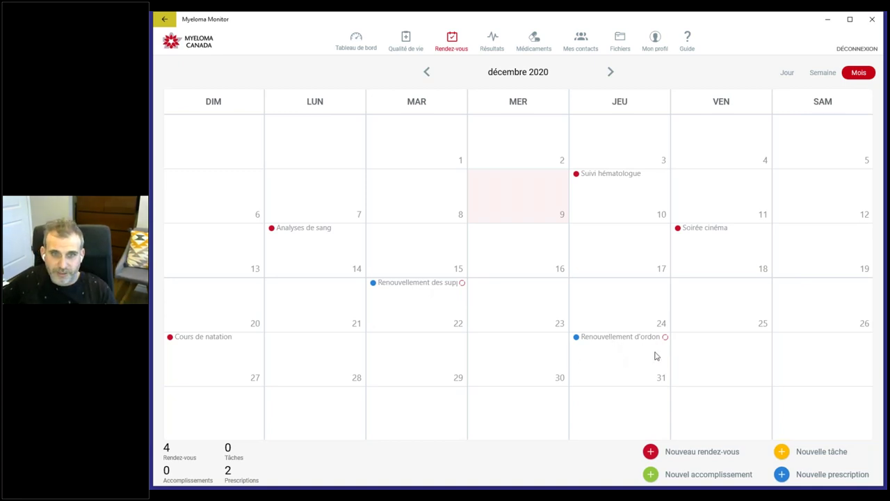
pyautogui.click(615, 340)
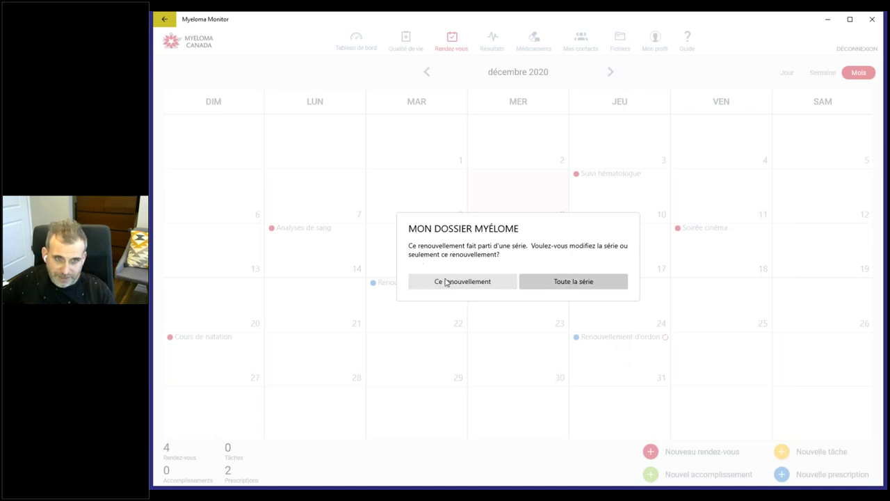
pyautogui.click(586, 284)
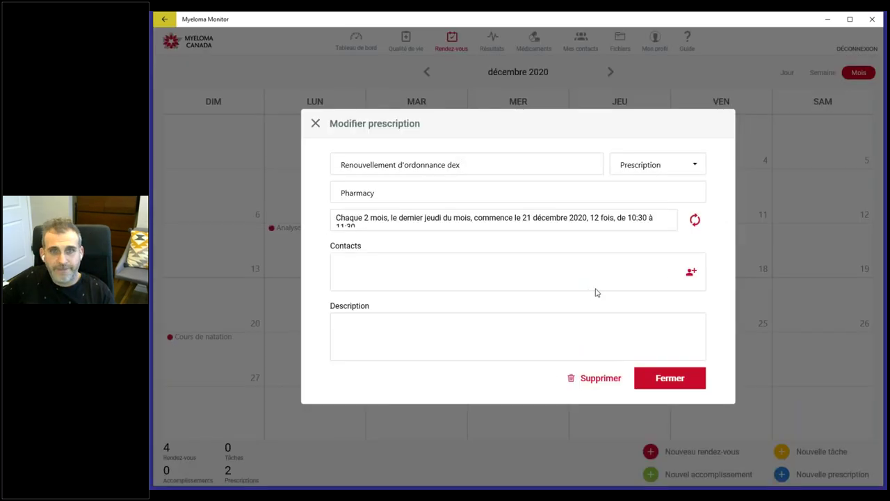
pyautogui.click(696, 220)
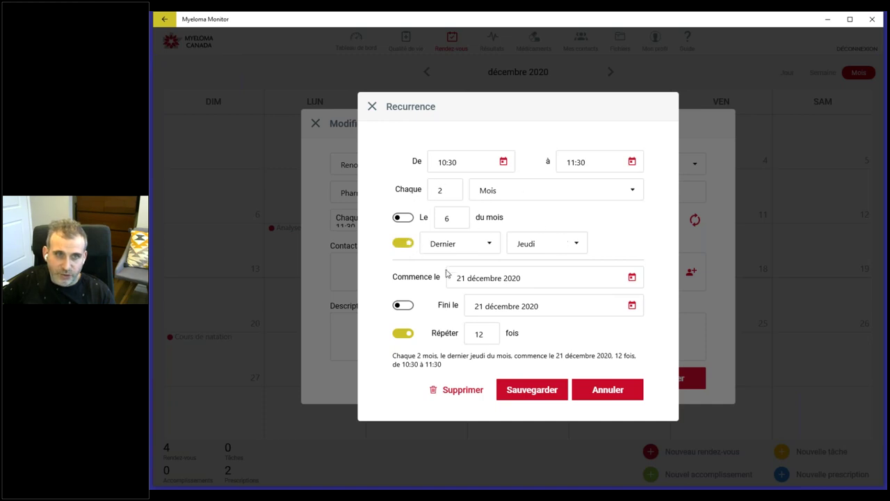
pyautogui.click(596, 389)
pyautogui.click(671, 414)
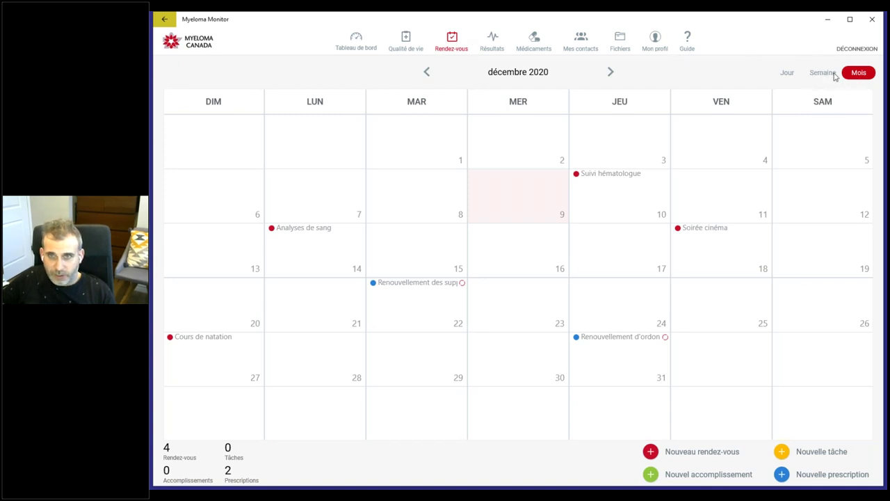
pyautogui.click(834, 73)
# Step: Preview day, week and month calendar views, then show Qualité de vie for 9 December 2020
pyautogui.click(787, 73)
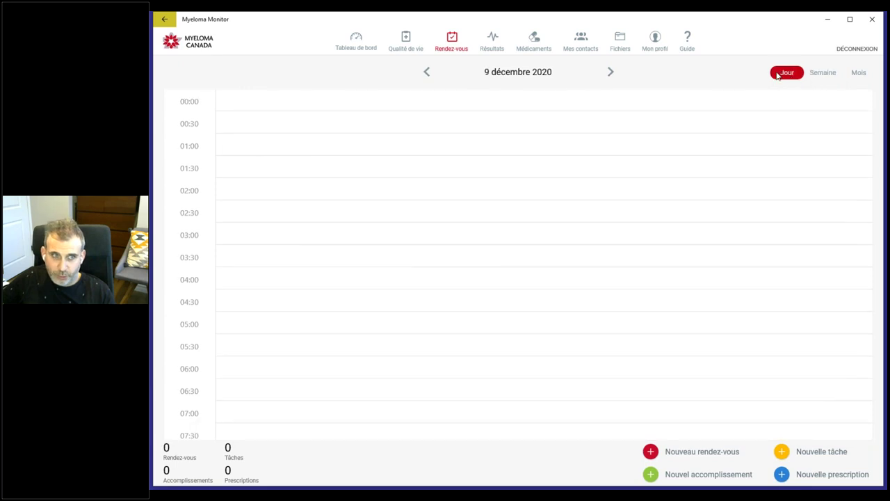
pyautogui.click(859, 73)
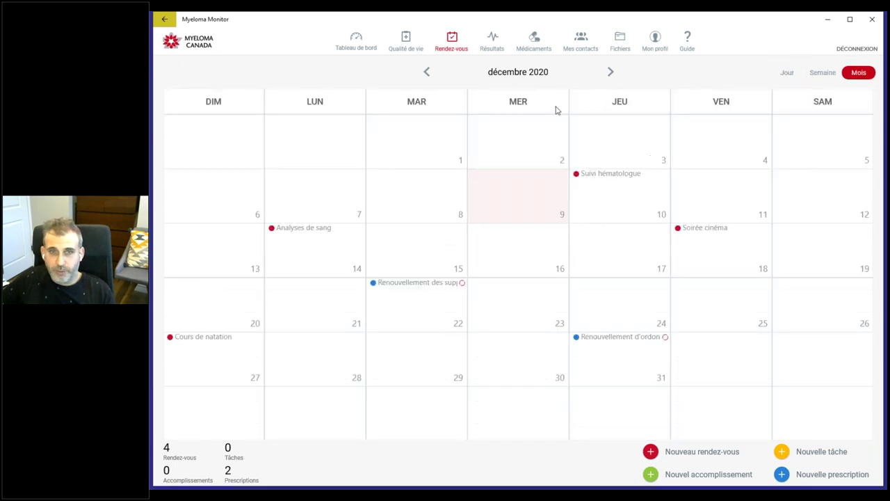
pyautogui.click(837, 74)
pyautogui.click(793, 73)
pyautogui.click(818, 74)
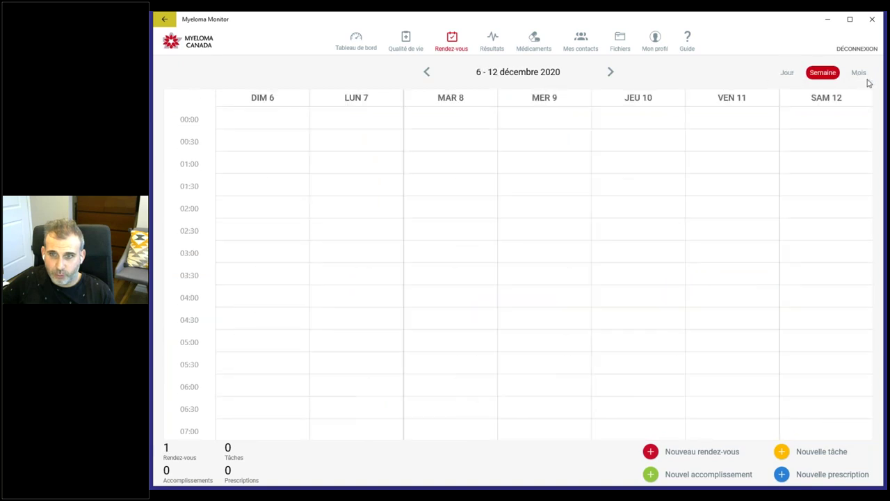
pyautogui.click(860, 74)
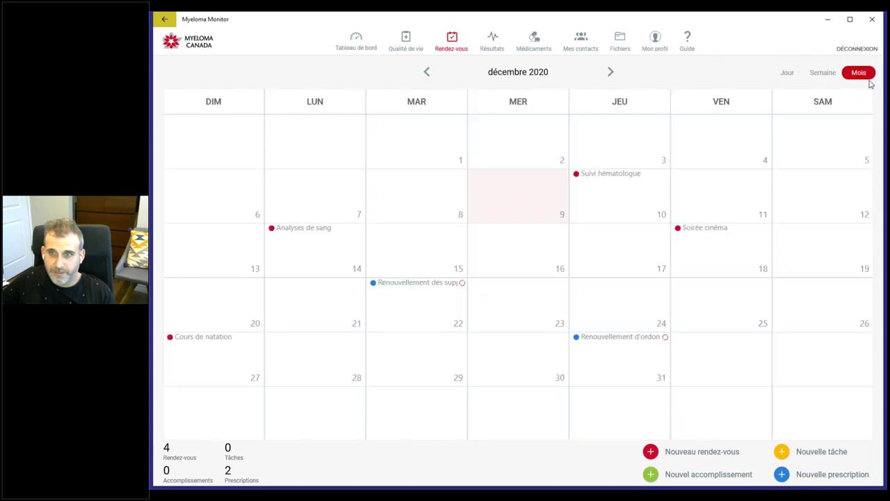
pyautogui.click(403, 44)
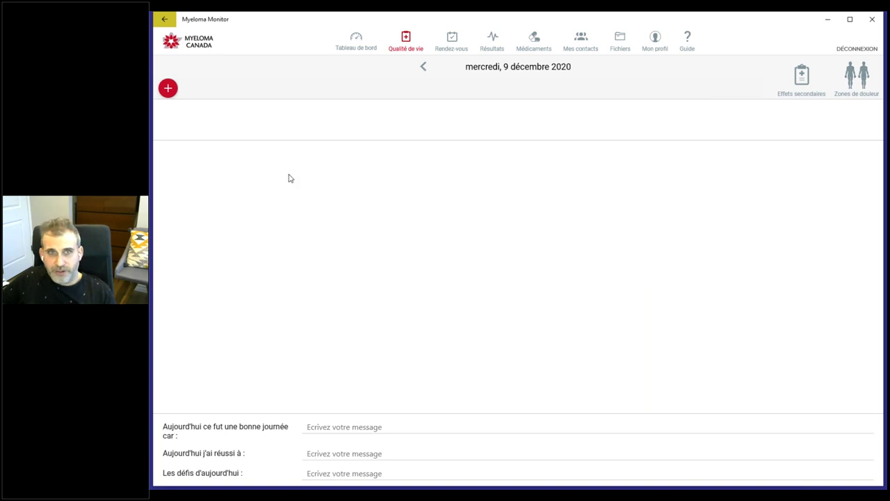
# Step: Create a quality-of-life entry at 07:00 for 9 décembre 2020
pyautogui.click(168, 89)
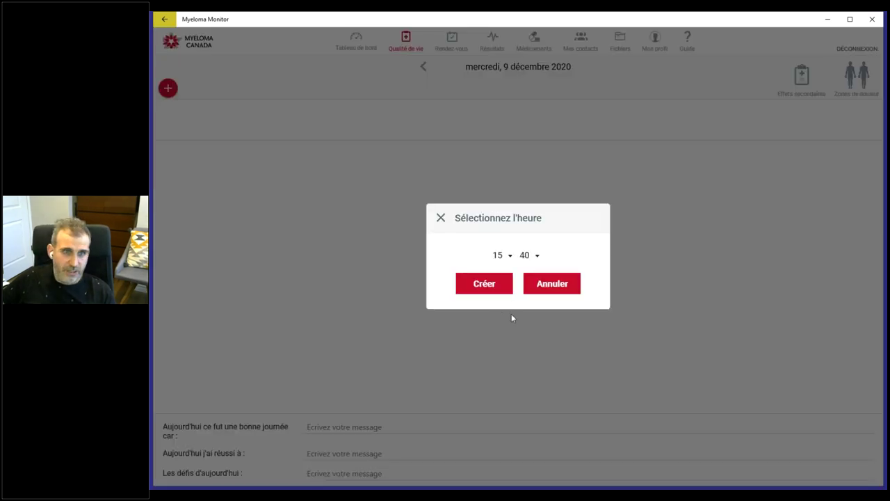
pyautogui.click(556, 280)
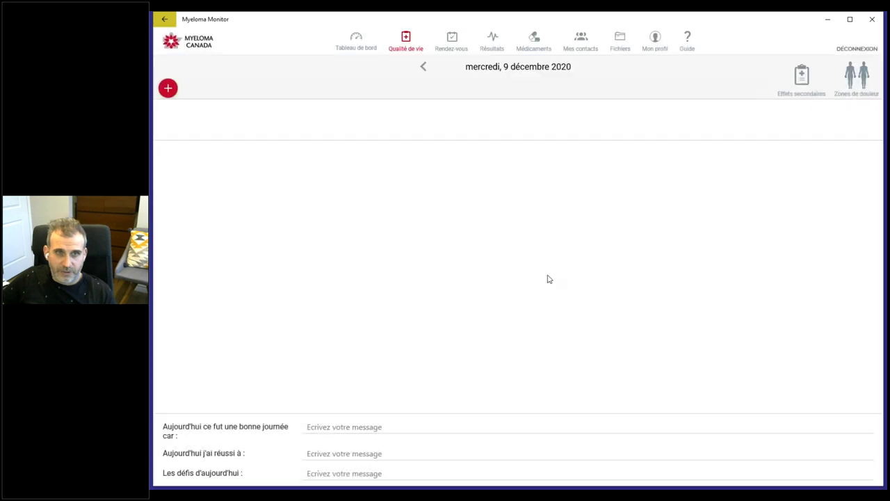
pyautogui.click(168, 88)
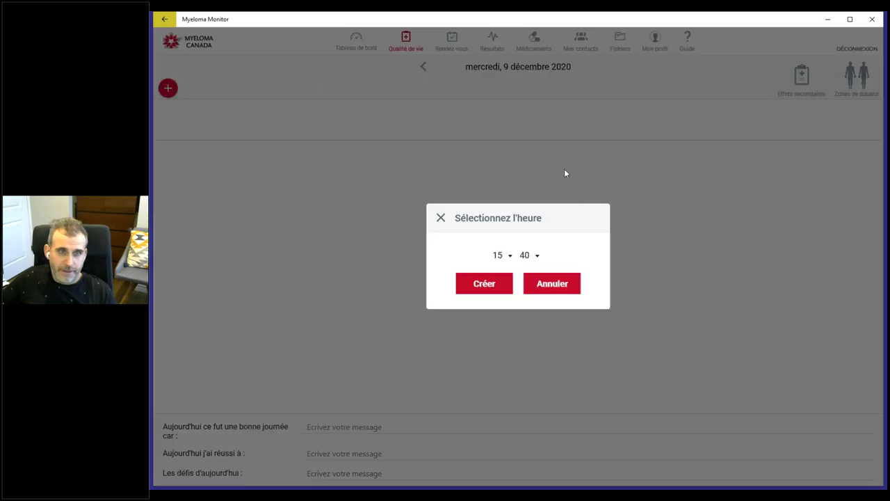
pyautogui.click(509, 256)
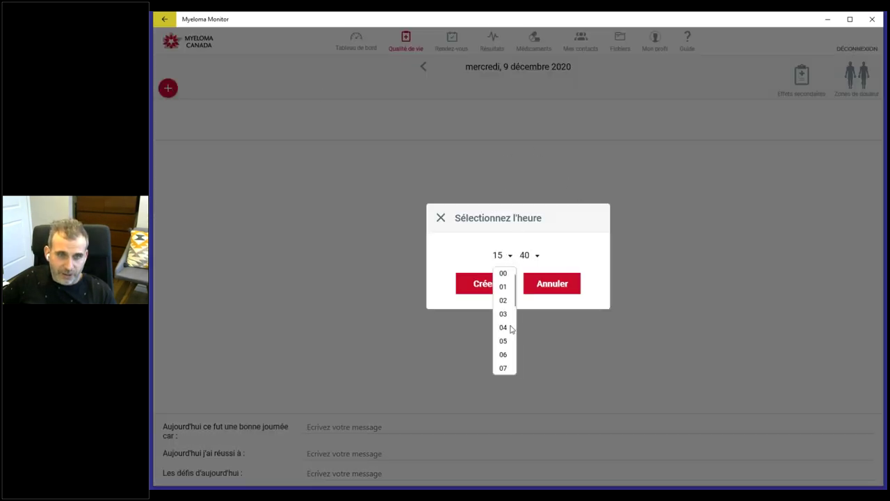
pyautogui.scroll(-1, 505, 334)
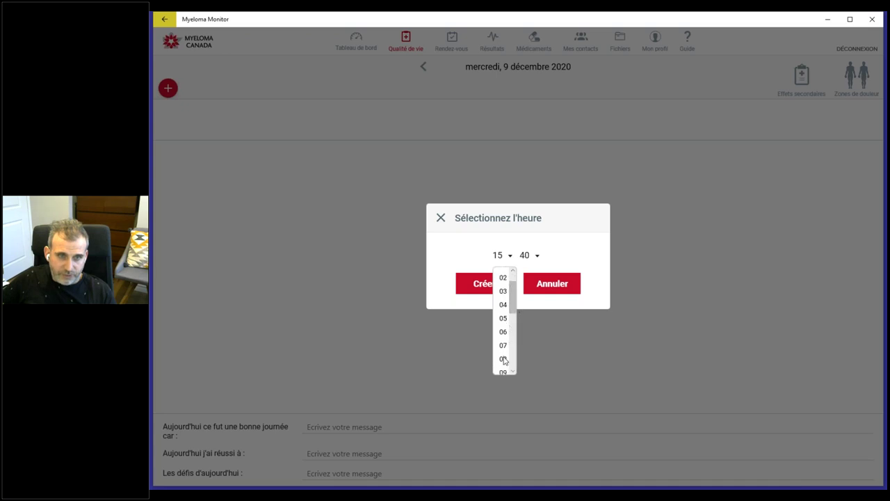
pyautogui.click(505, 347)
pyautogui.click(525, 256)
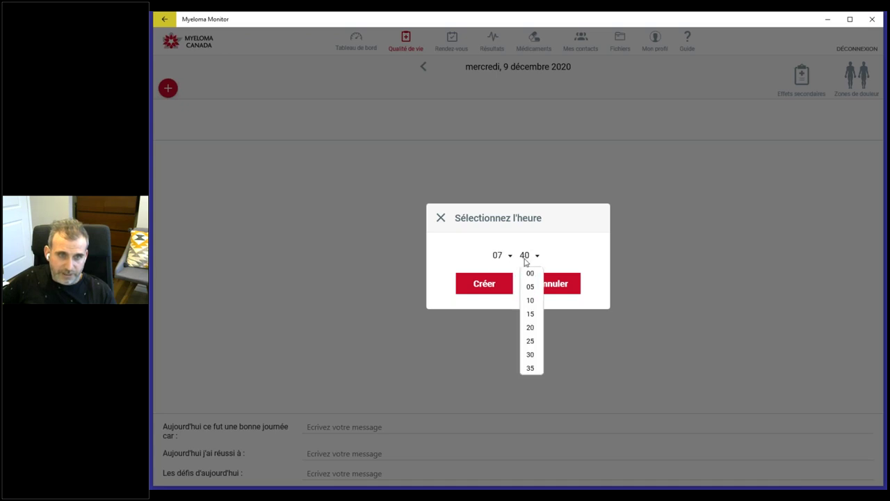
pyautogui.click(526, 271)
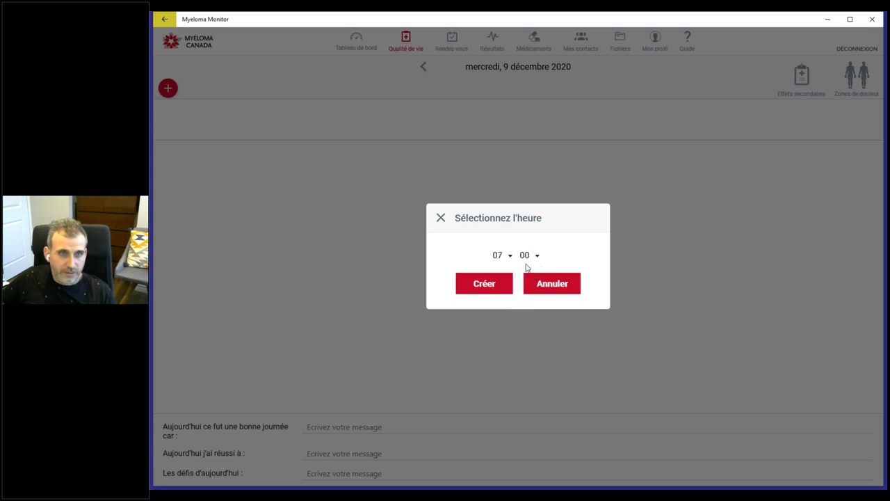
pyautogui.click(489, 286)
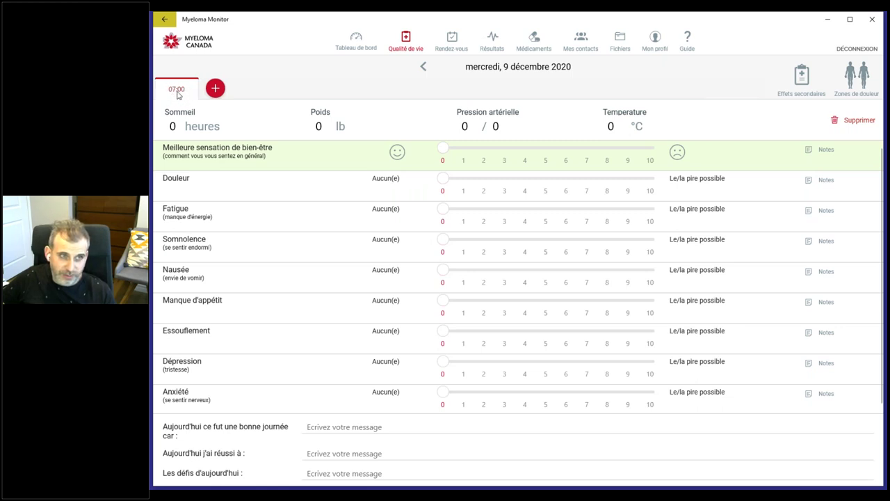
# Step: Add a second quality-of-life entry at 15:00
pyautogui.click(216, 88)
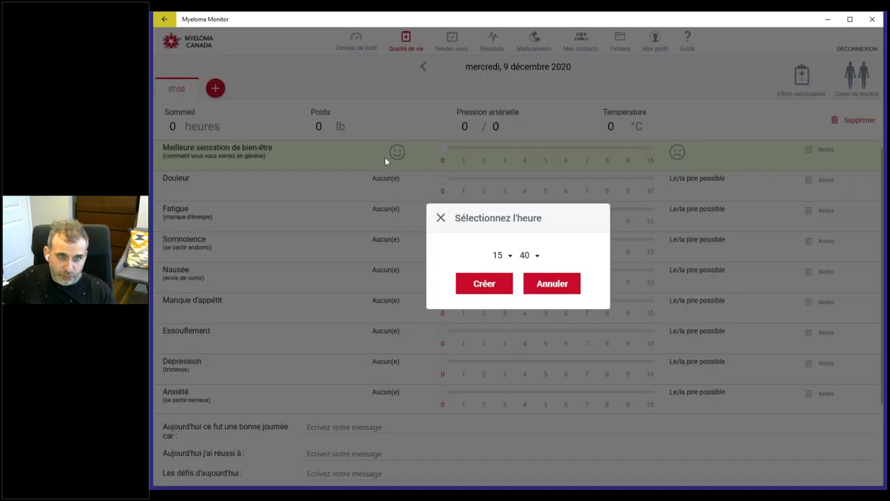
pyautogui.click(533, 255)
pyautogui.click(529, 272)
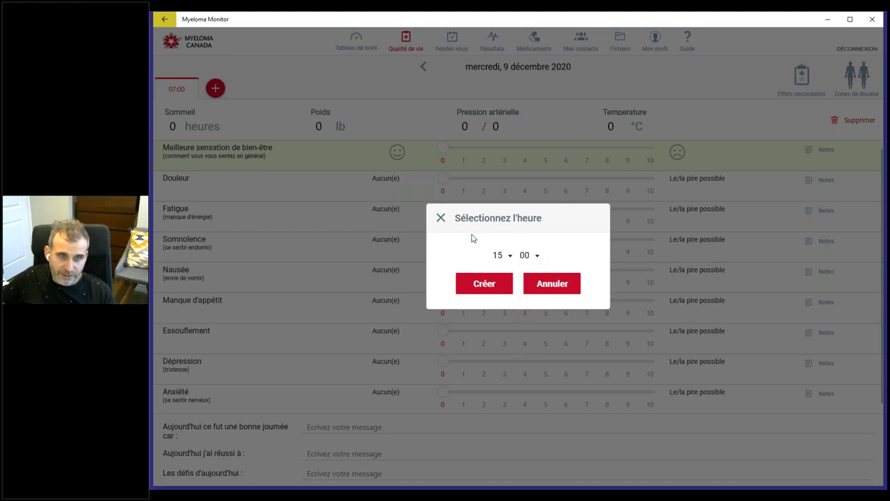
pyautogui.click(491, 284)
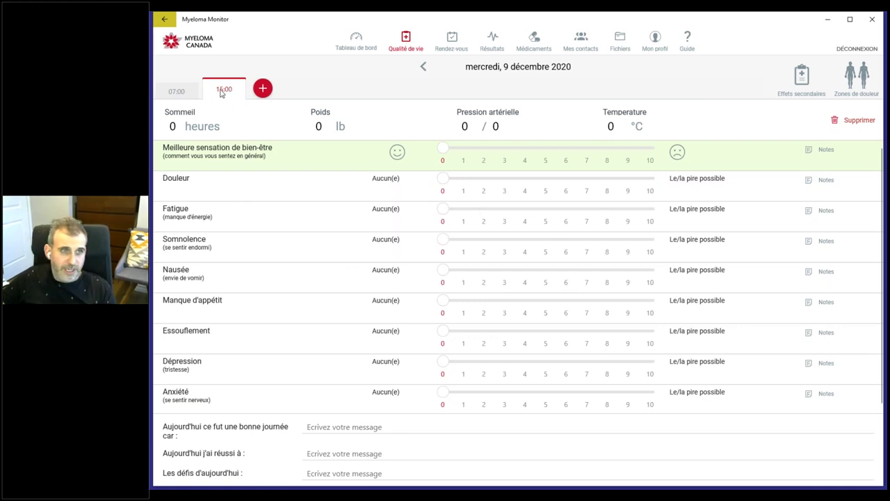
# Step: Compare the 07:00 and 15:00 entries, then delete the 15:00 entry
pyautogui.click(185, 90)
pyautogui.click(224, 90)
pyautogui.click(174, 90)
pyautogui.click(233, 91)
pyautogui.click(174, 90)
pyautogui.click(219, 90)
pyautogui.click(183, 90)
pyautogui.click(207, 92)
pyautogui.click(173, 93)
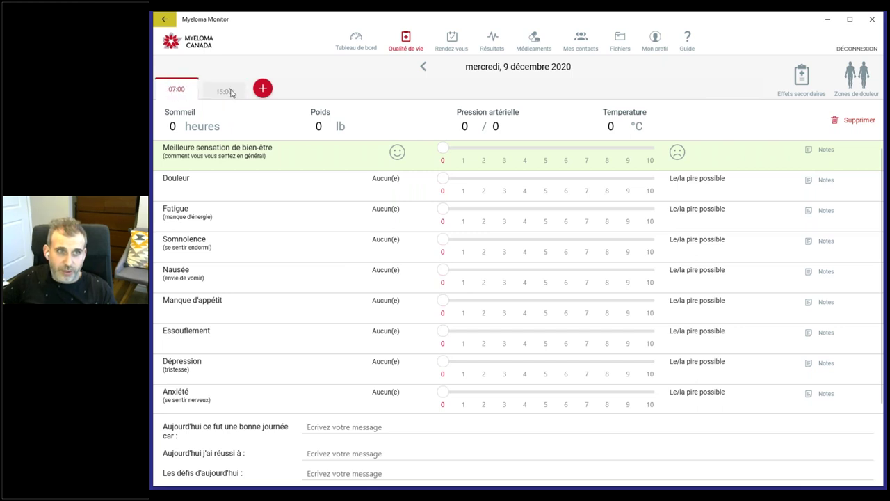
pyautogui.click(233, 93)
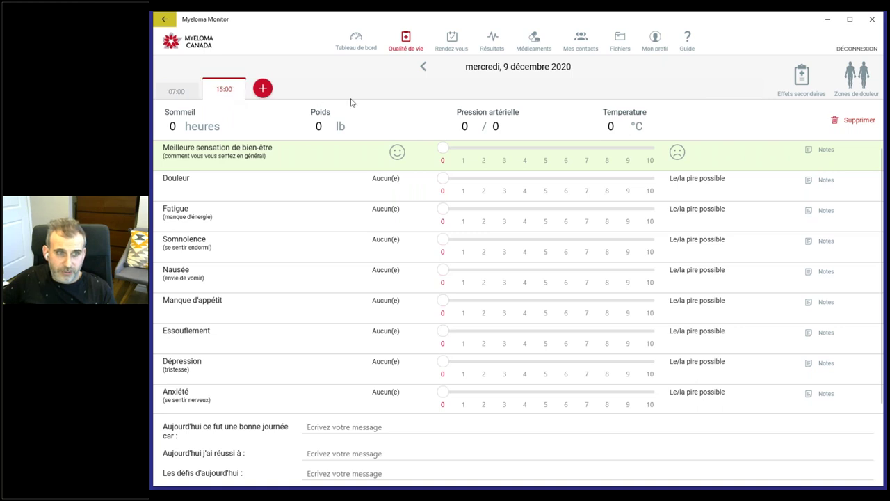
pyautogui.click(860, 121)
pyautogui.click(491, 281)
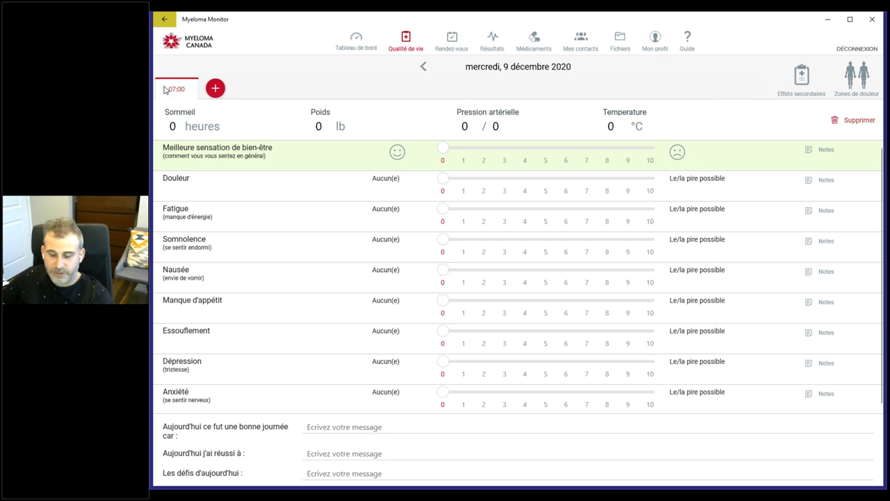
# Step: Record 8 hours of sleep and a weight of 165 lb
pyautogui.click(176, 129)
pyautogui.write('8')
pyautogui.click(336, 126)
pyautogui.write('165')
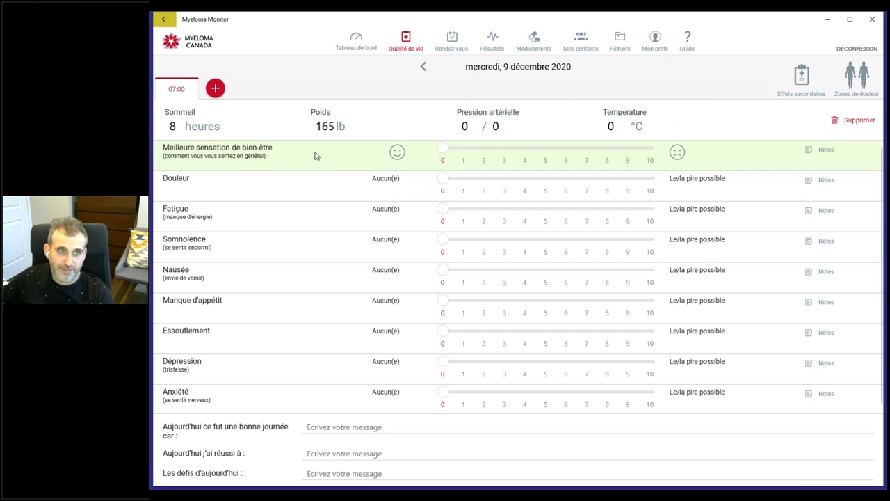
# Step: Rate well-being 1, pain 3, fatigue 6, drowsiness 1, nausea 4, appetite loss 3
pyautogui.moveTo(442, 148); pyautogui.dragTo(503, 187)
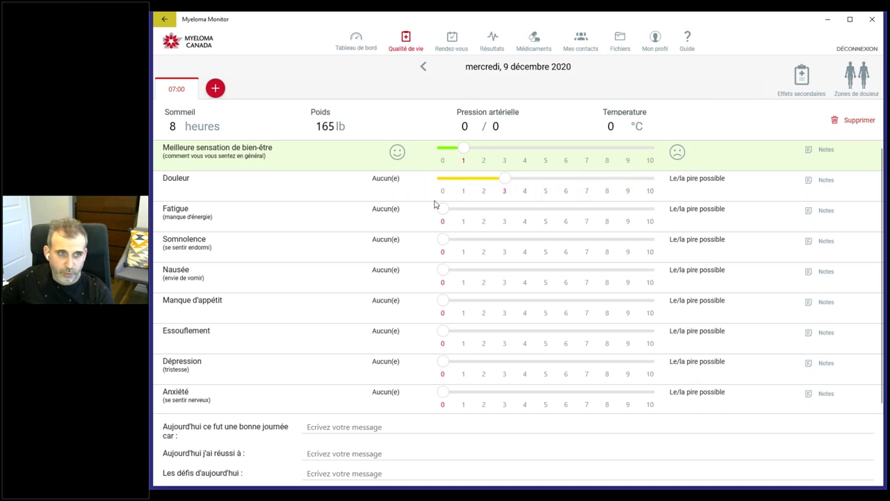
pyautogui.moveTo(446, 213); pyautogui.dragTo(569, 210)
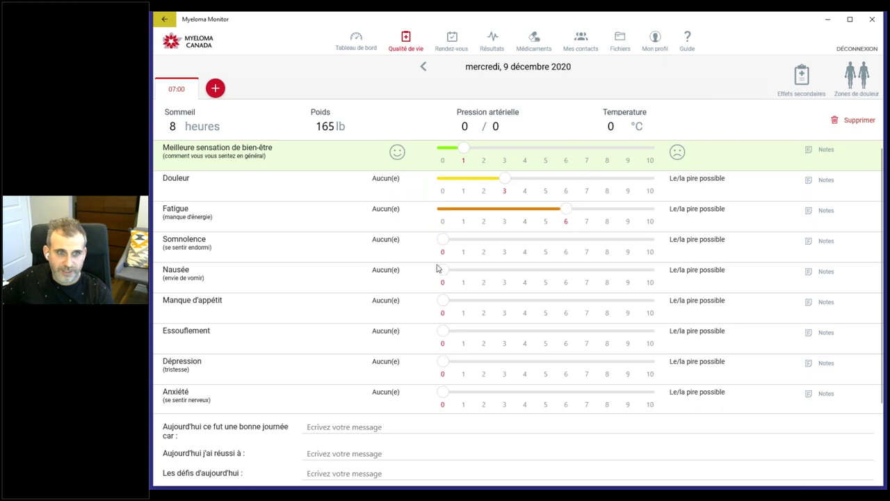
pyautogui.moveTo(439, 243); pyautogui.dragTo(526, 272)
pyautogui.moveTo(445, 302); pyautogui.dragTo(504, 303)
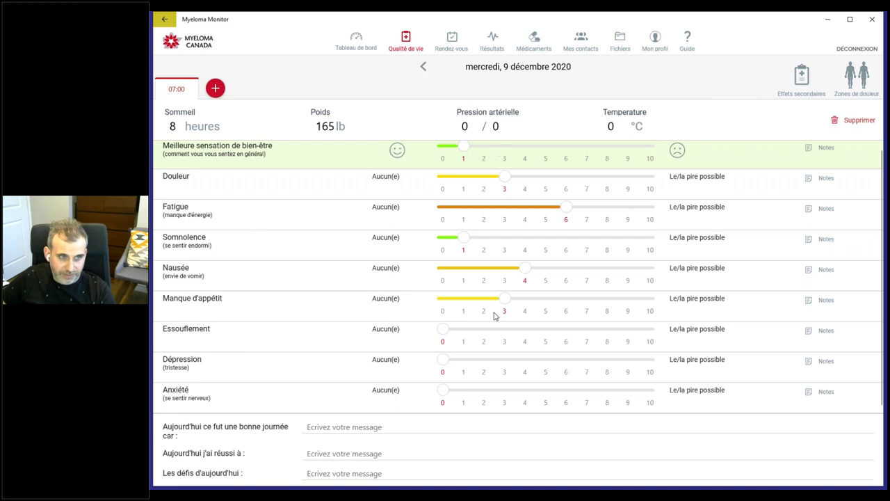
pyautogui.click(334, 423)
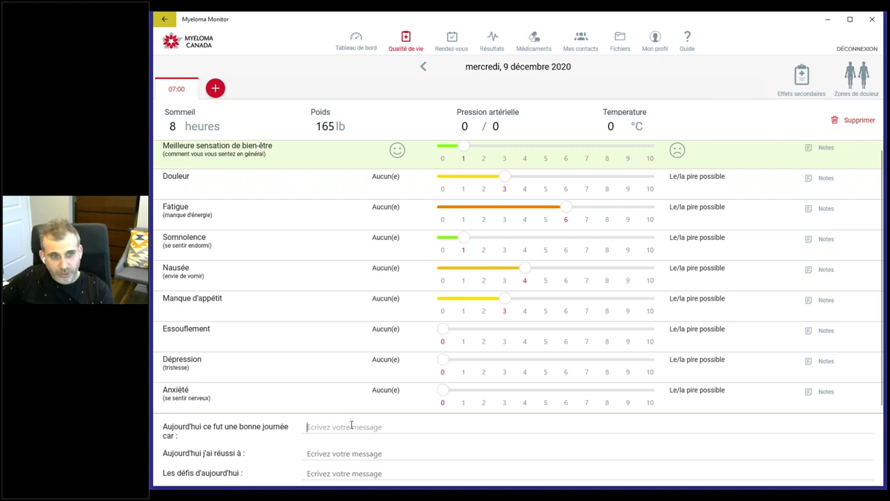
pyautogui.click(330, 451)
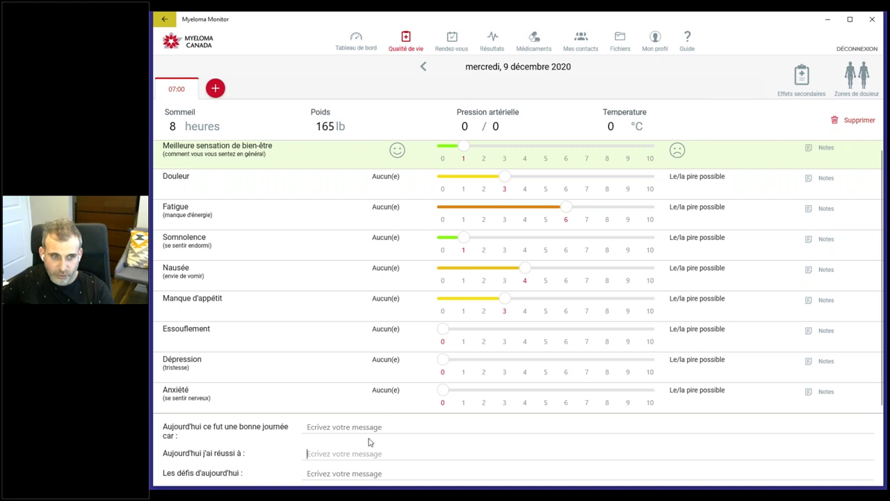
pyautogui.click(353, 473)
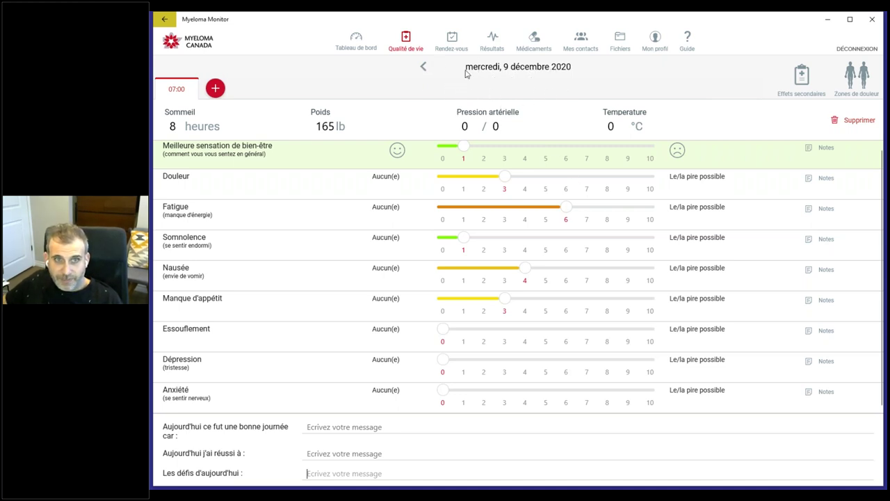
# Step: Step back a day and return to 9 décembre 2020 with the date arrows
pyautogui.click(423, 66)
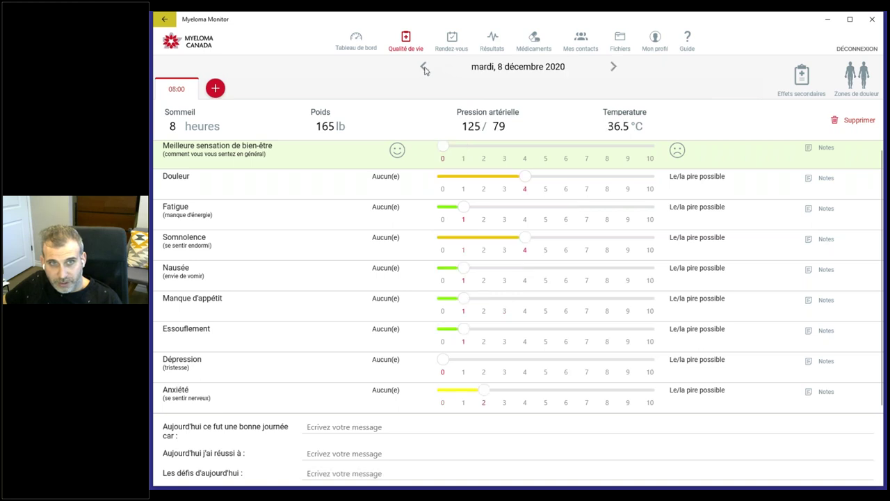
pyautogui.click(615, 68)
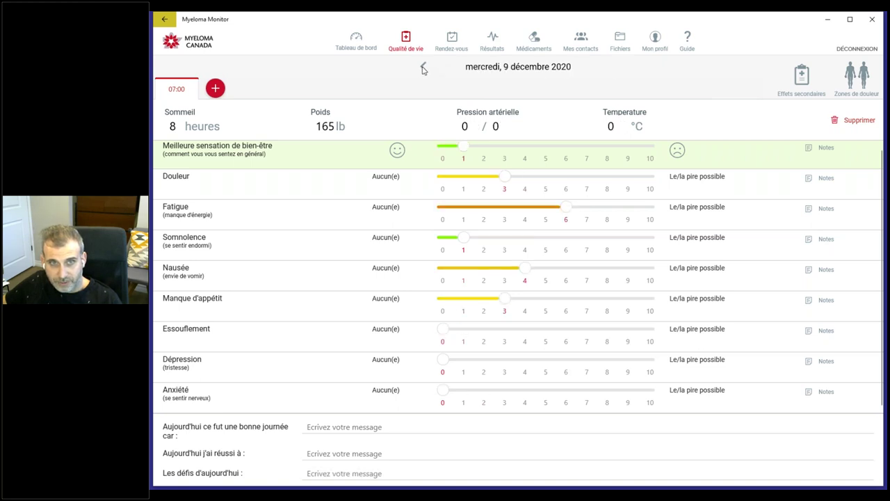
pyautogui.doubleClick(424, 67)
pyautogui.doubleClick(616, 69)
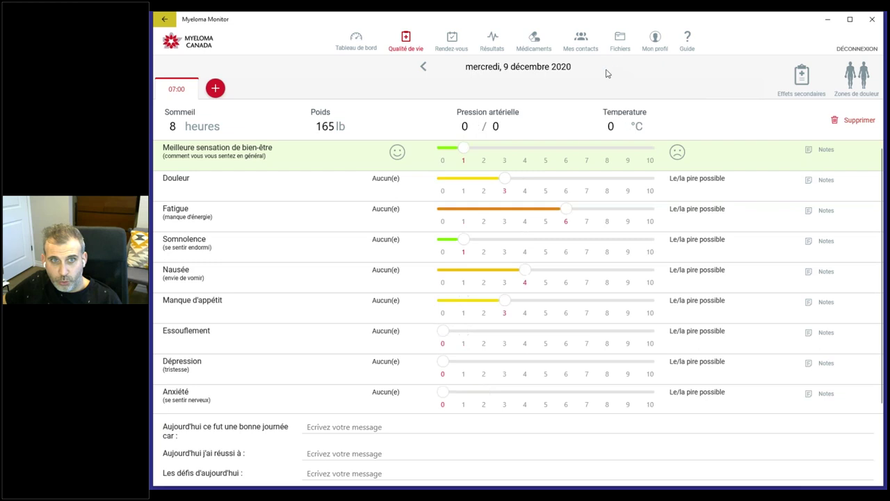
# Step: Go back four months in the calendar and open the jeudi 6 août 2020 entry
pyautogui.click(506, 68)
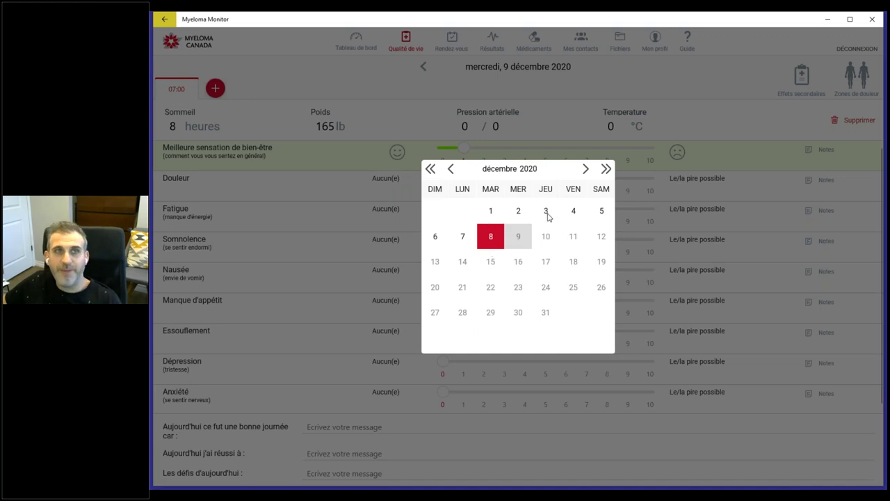
pyautogui.click(450, 169)
pyautogui.click(450, 170)
pyautogui.click(450, 170)
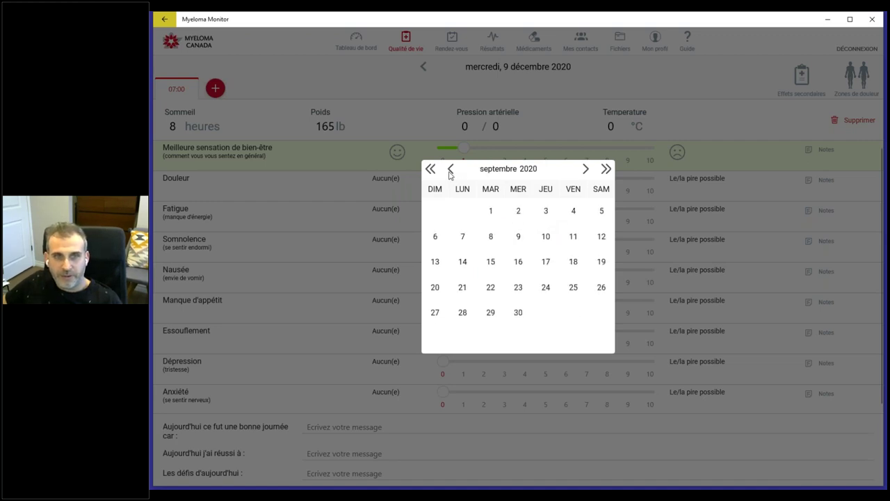
pyautogui.click(450, 169)
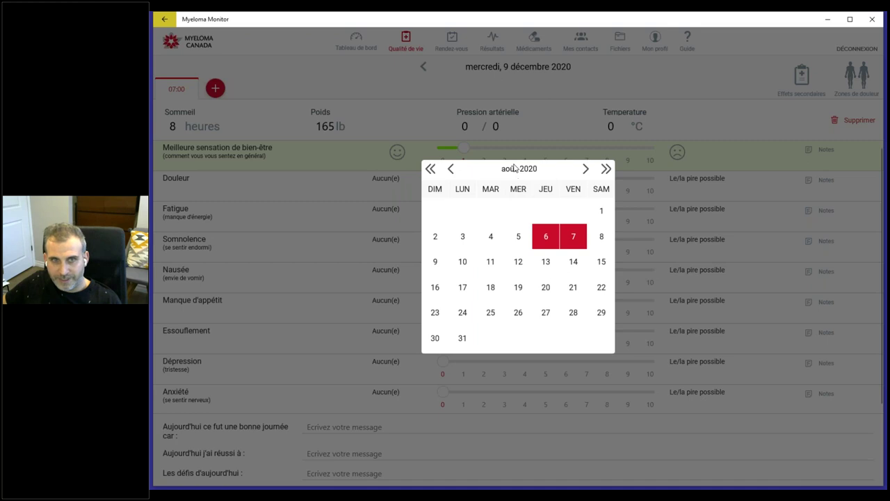
pyautogui.click(546, 237)
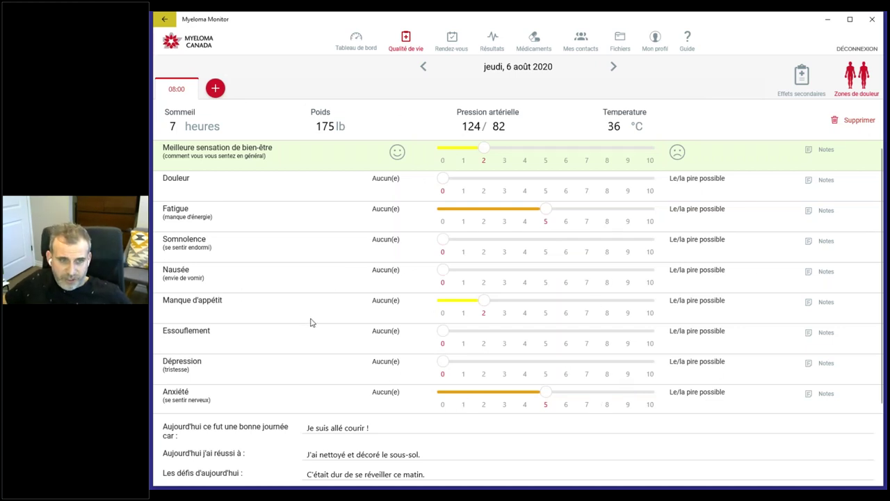
pyautogui.scroll(-1, 310, 322)
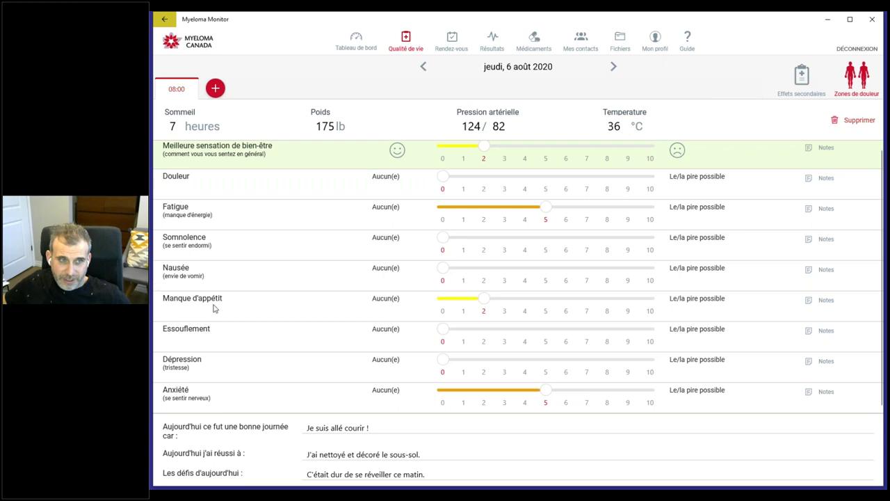
# Step: Add a side effect titled 'test' with description 'test' for 6 août 2020, then close the side effects page
pyautogui.click(805, 82)
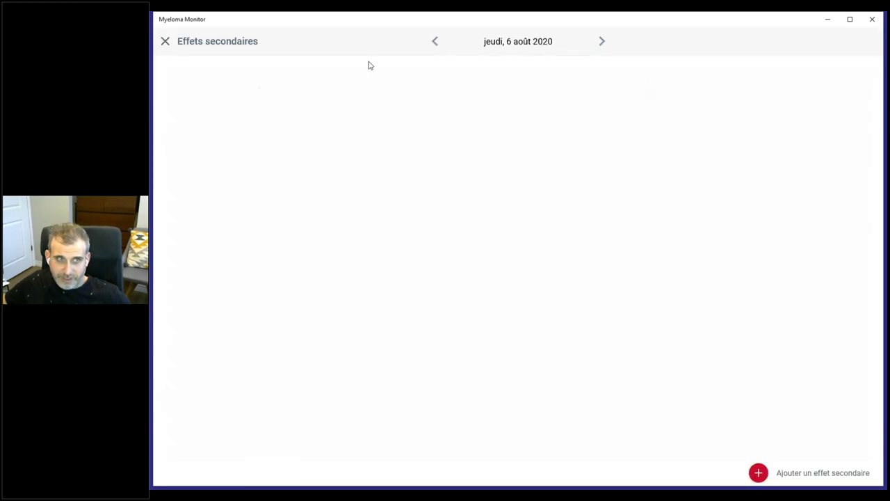
pyautogui.click(758, 473)
pyautogui.click(395, 210)
pyautogui.write('test')
pyautogui.click(391, 261)
pyautogui.write('test')
pyautogui.click(645, 340)
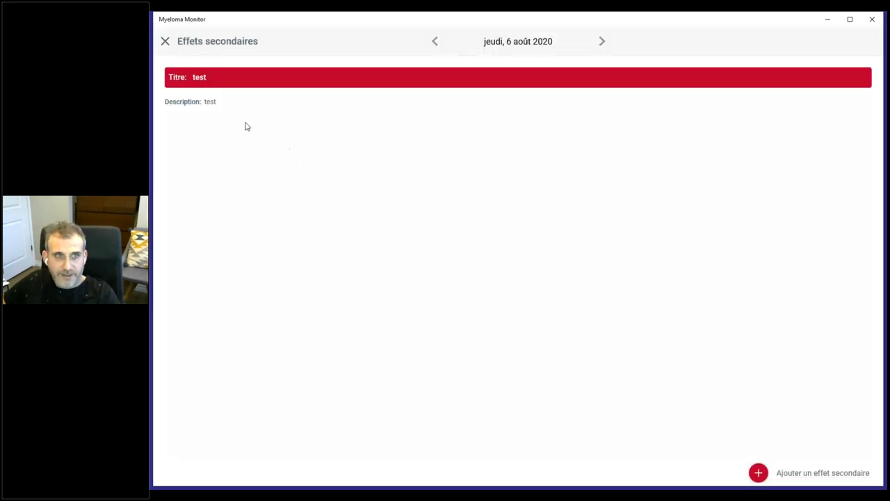
pyautogui.click(165, 42)
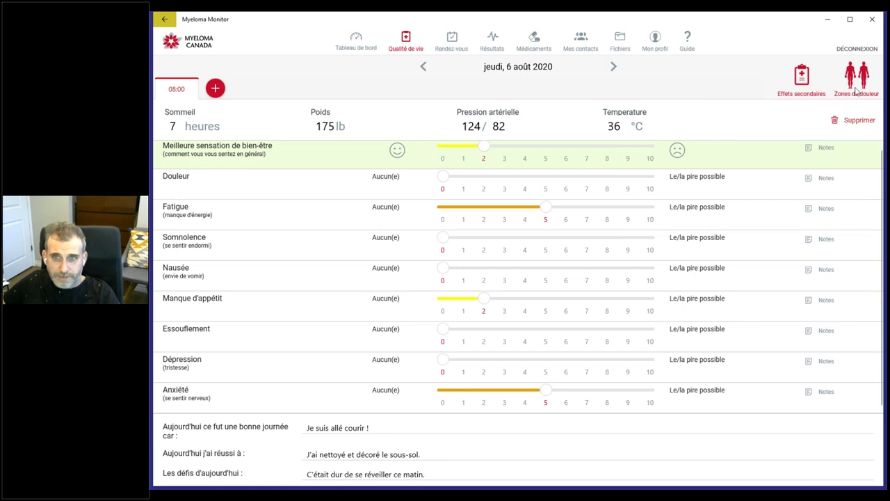
# Step: In the pain zones, add a third pain point on the front figure's hip, then delete it
pyautogui.click(856, 91)
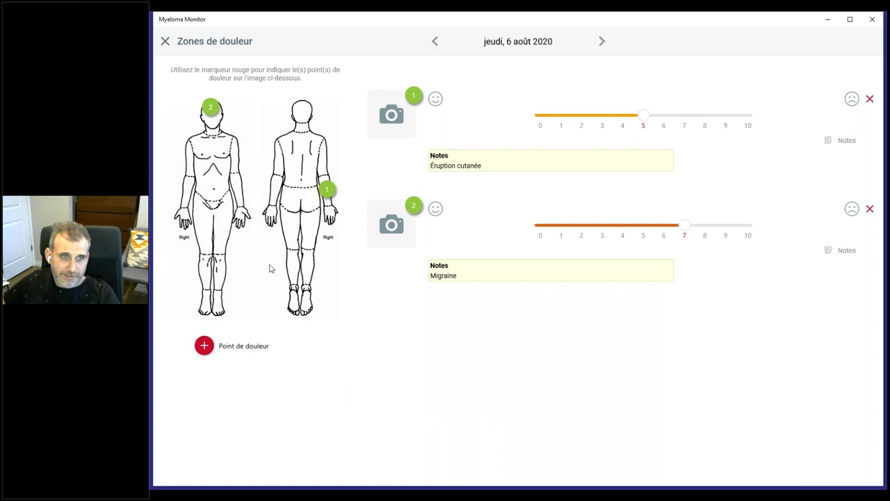
pyautogui.click(204, 345)
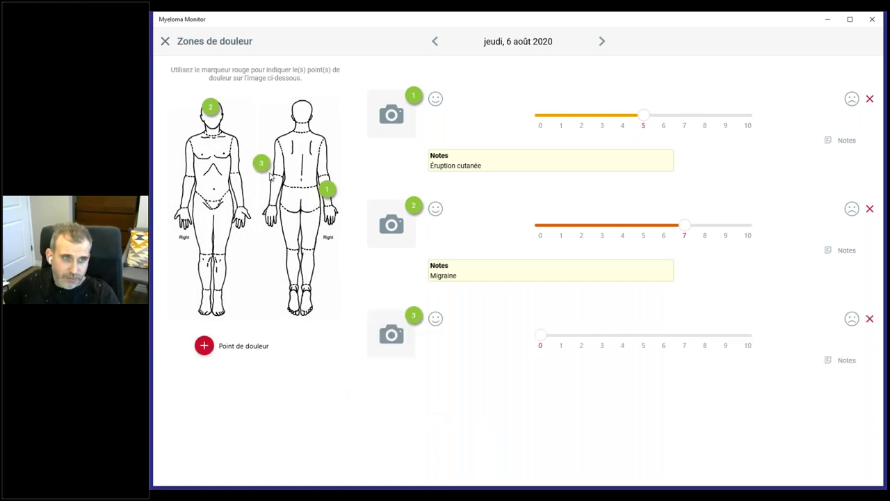
pyautogui.moveTo(260, 163)
pyautogui.mouseDown()
pyautogui.moveTo(212, 222)
pyautogui.moveTo(221, 210)
pyautogui.moveTo(256, 315)
pyautogui.moveTo(222, 258)
pyautogui.moveTo(232, 154)
pyautogui.moveTo(306, 111)
pyautogui.moveTo(317, 118)
pyautogui.moveTo(265, 118)
pyautogui.moveTo(239, 205)
pyautogui.moveTo(224, 184)
pyautogui.moveTo(241, 214)
pyautogui.moveTo(209, 186)
pyautogui.moveTo(232, 273)
pyautogui.moveTo(220, 251)
pyautogui.mouseUp()
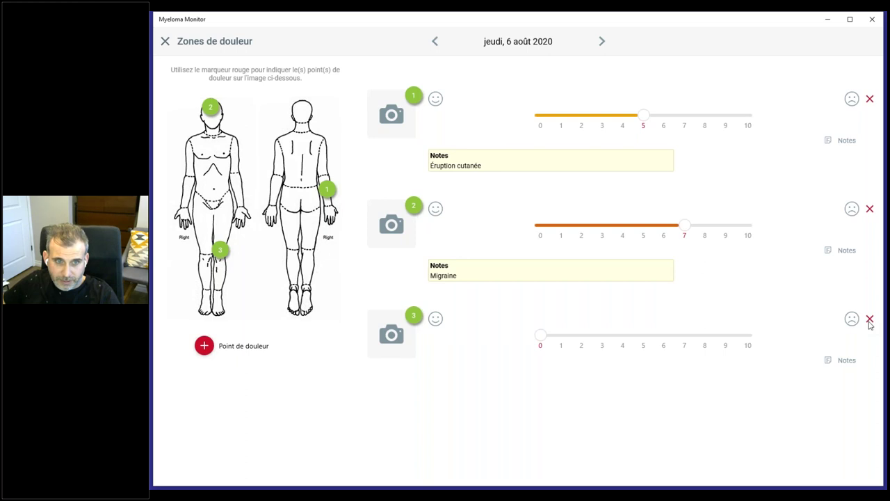
pyautogui.click(869, 320)
pyautogui.click(489, 281)
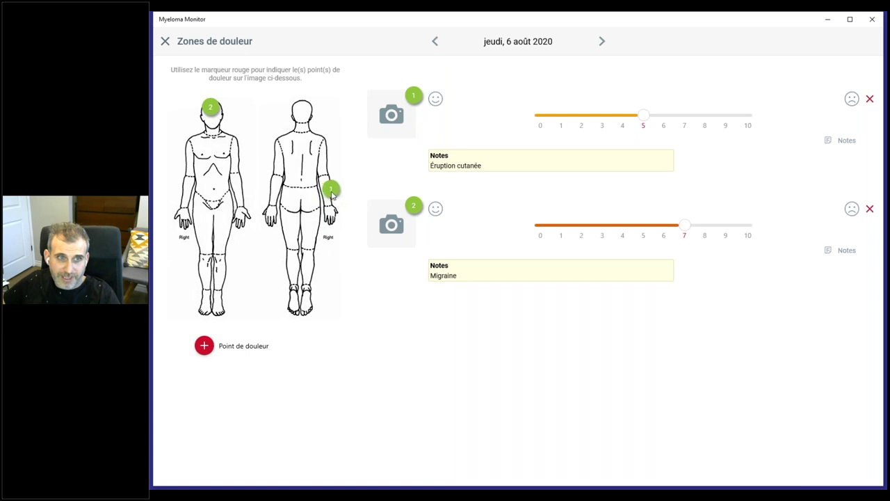
# Step: Move pain point 1 to the back lower leg at intensity 4, check point 2's notes, and close the page
pyautogui.moveTo(328, 195); pyautogui.dragTo(309, 276)
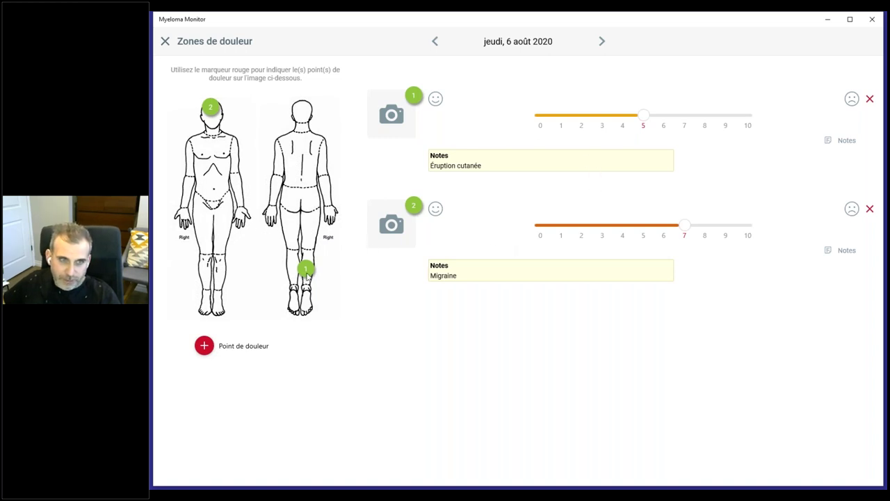
pyautogui.moveTo(309, 276); pyautogui.dragTo(310, 276)
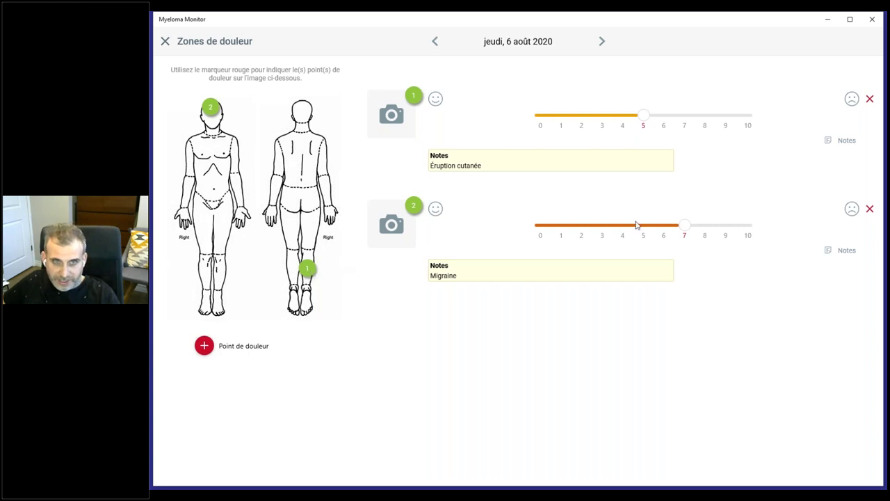
pyautogui.moveTo(685, 226)
pyautogui.mouseDown()
pyautogui.moveTo(651, 229)
pyautogui.moveTo(683, 231)
pyautogui.mouseUp()
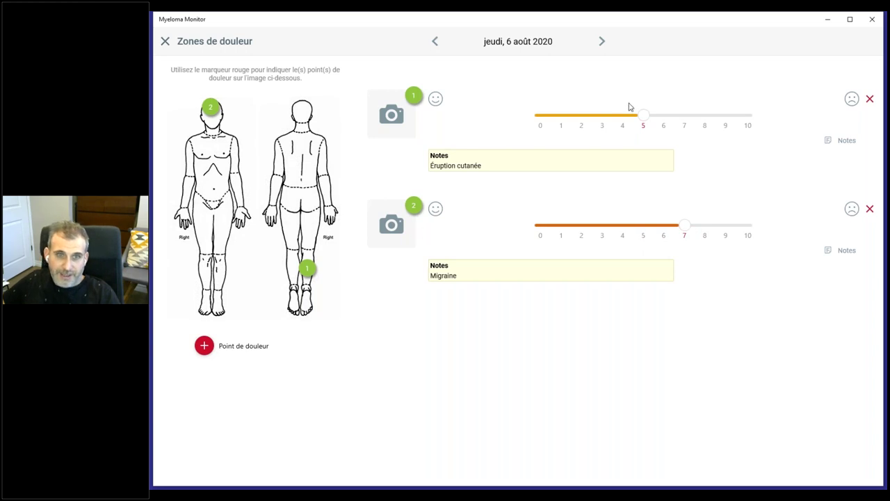
pyautogui.moveTo(641, 115); pyautogui.dragTo(623, 116)
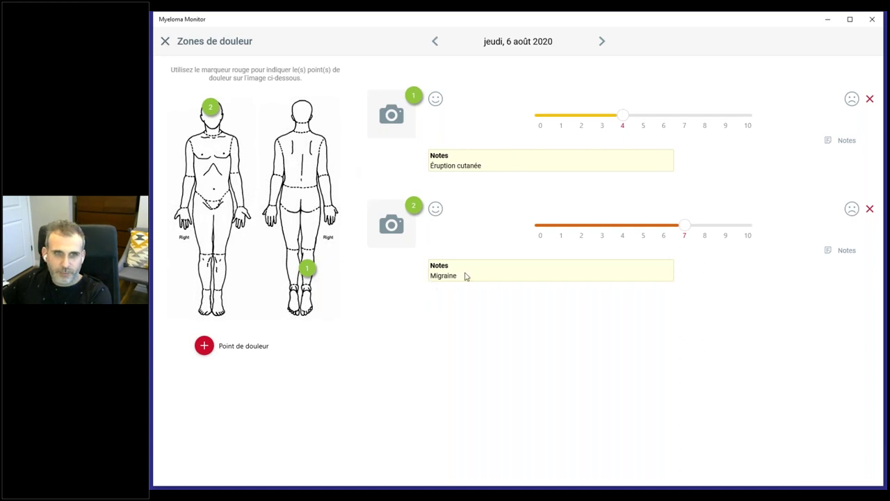
pyautogui.click(844, 252)
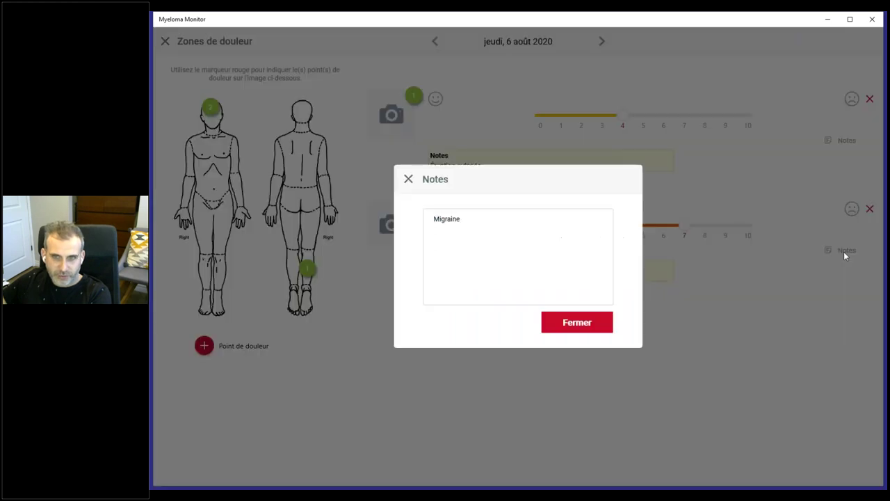
pyautogui.click(583, 323)
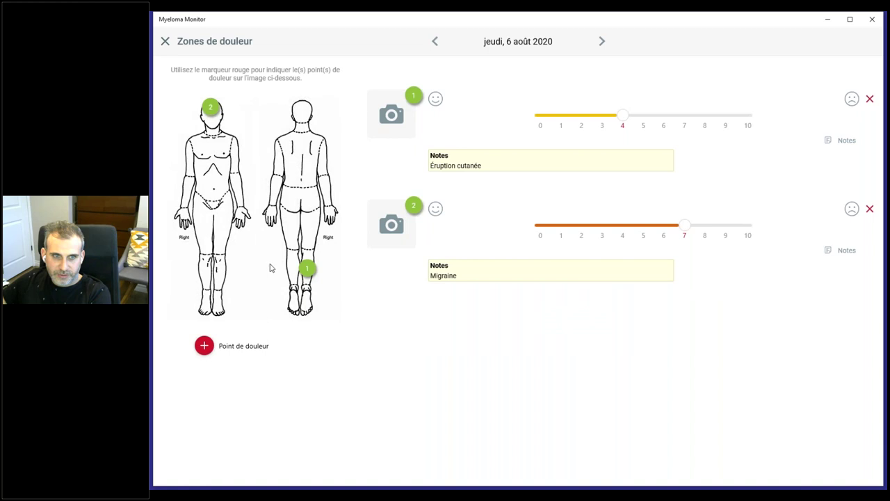
pyautogui.click(165, 42)
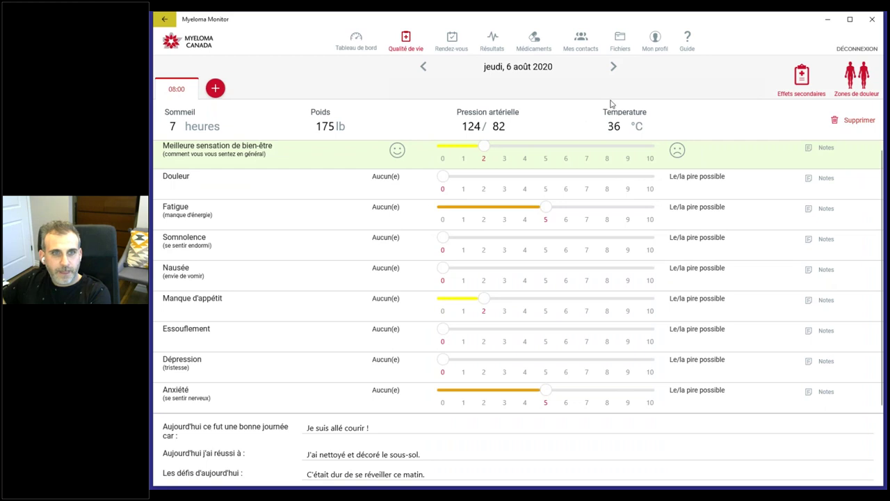
# Step: On the dashboard, switch the Résultats chart to Protéine monoclonale
pyautogui.click(356, 46)
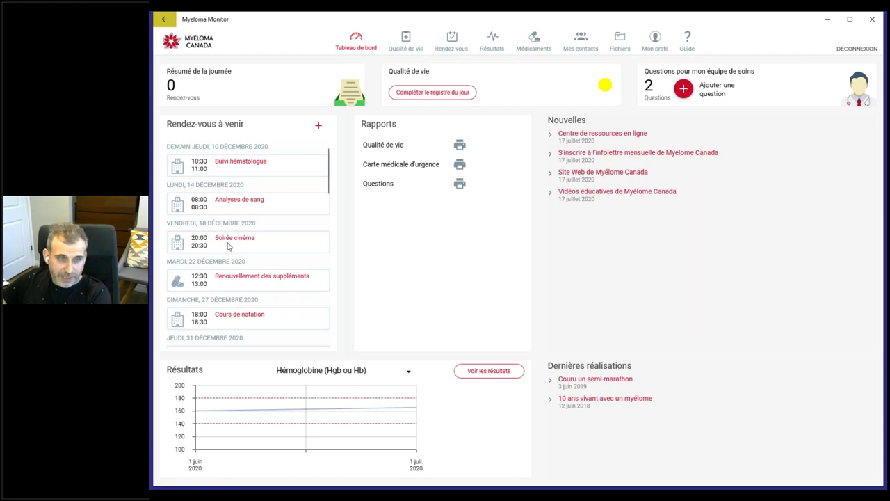
pyautogui.scroll(-5, 227, 242)
pyautogui.scroll(8, 227, 242)
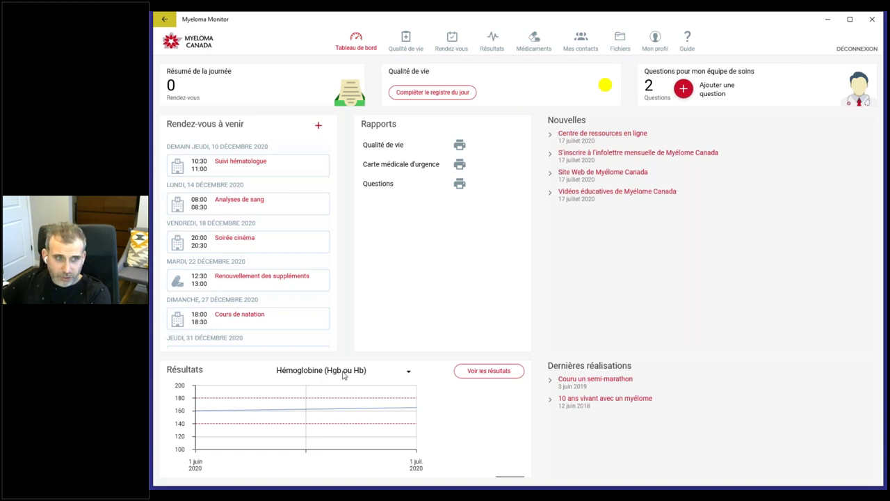
pyautogui.click(345, 375)
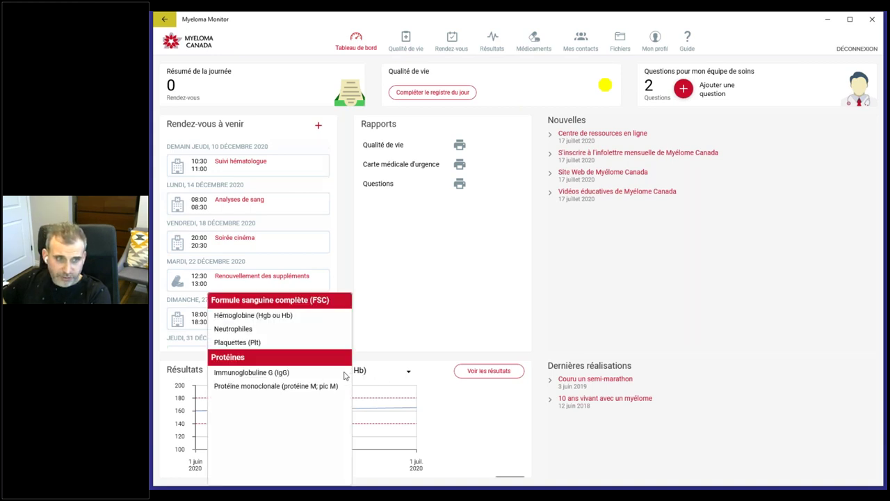
pyautogui.click(416, 331)
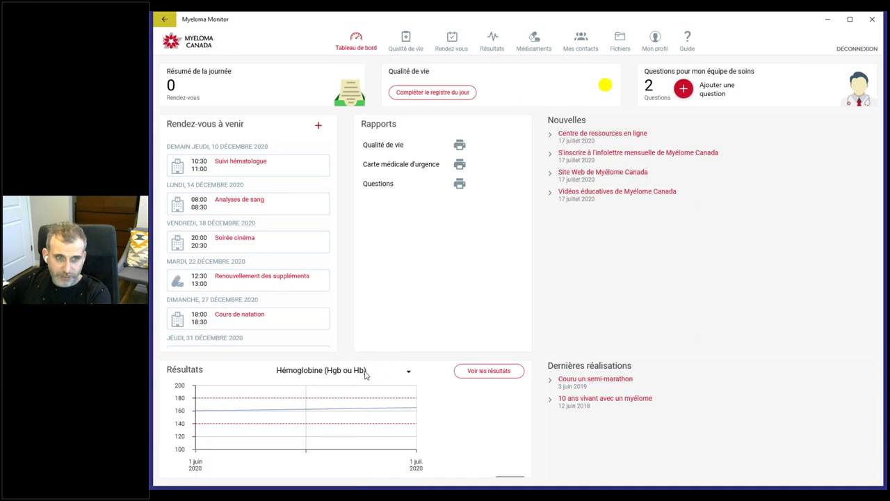
pyautogui.click(365, 374)
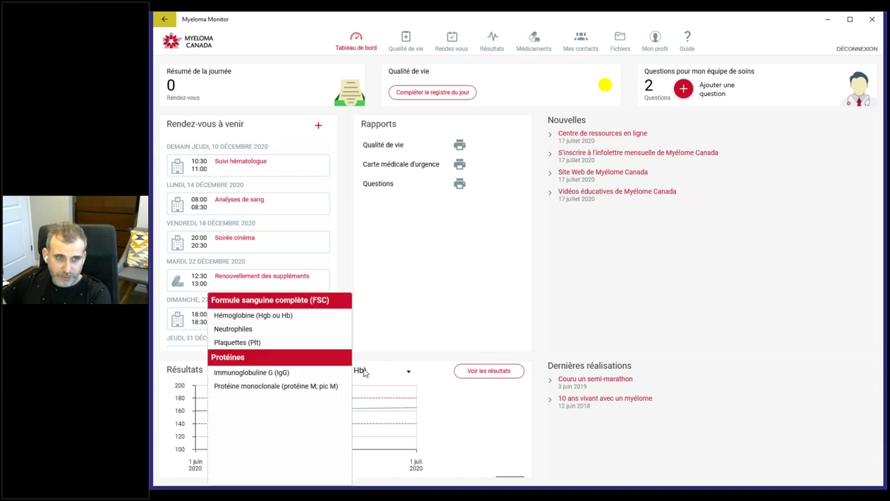
pyautogui.click(285, 386)
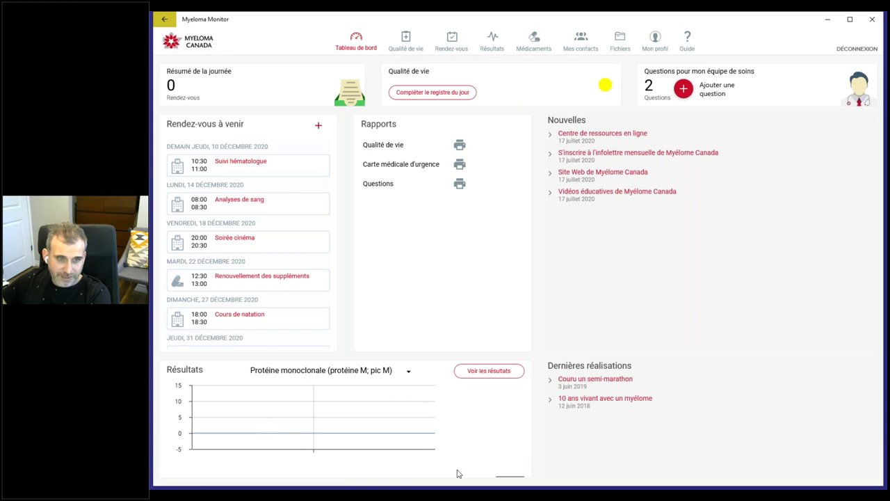
# Step: Switch the results chart back to Hémoglobine
pyautogui.moveTo(517, 477)
pyautogui.mouseDown()
pyautogui.moveTo(195, 470)
pyautogui.moveTo(513, 481)
pyautogui.mouseUp()
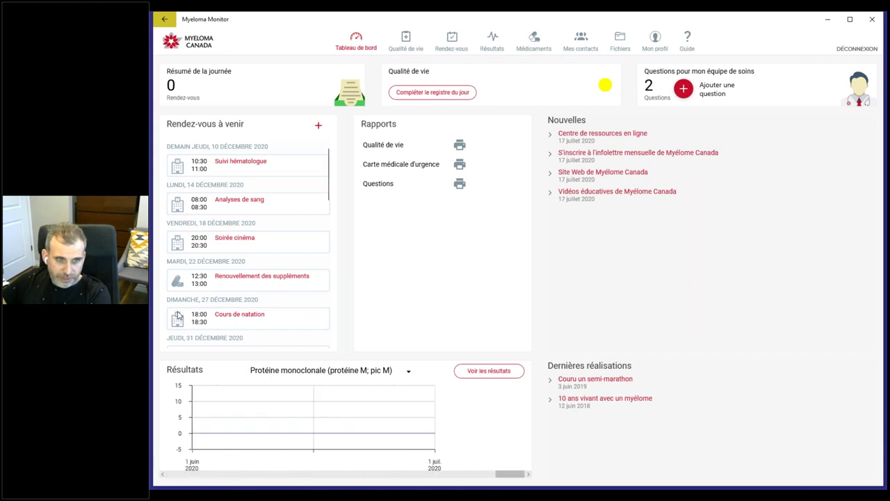
pyautogui.click(275, 372)
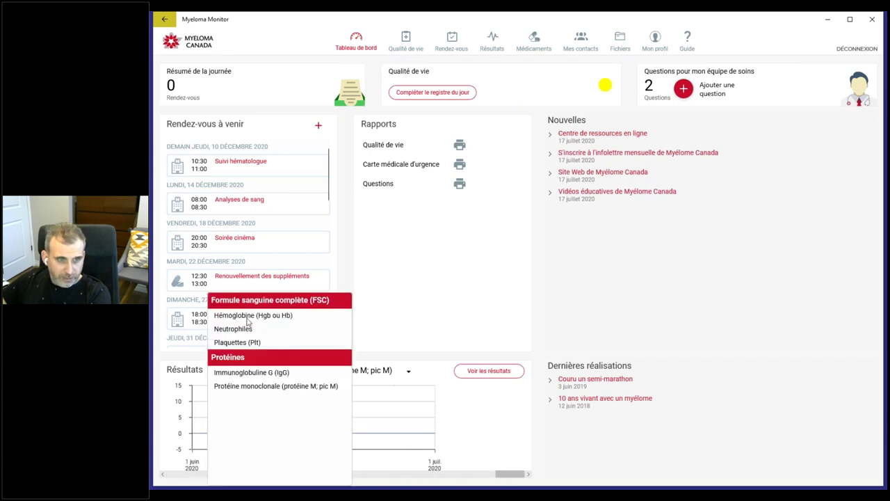
pyautogui.click(246, 318)
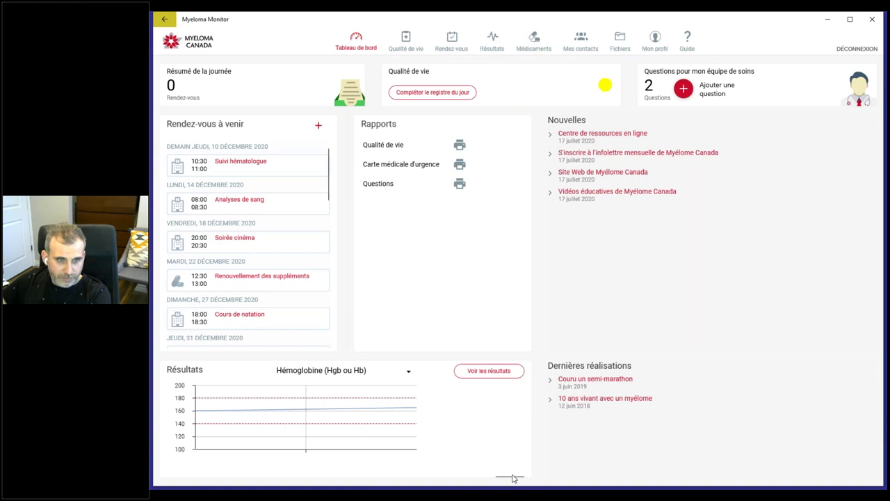
pyautogui.moveTo(513, 478)
pyautogui.mouseDown()
pyautogui.moveTo(310, 467)
pyautogui.moveTo(175, 475)
pyautogui.moveTo(530, 476)
pyautogui.mouseUp()
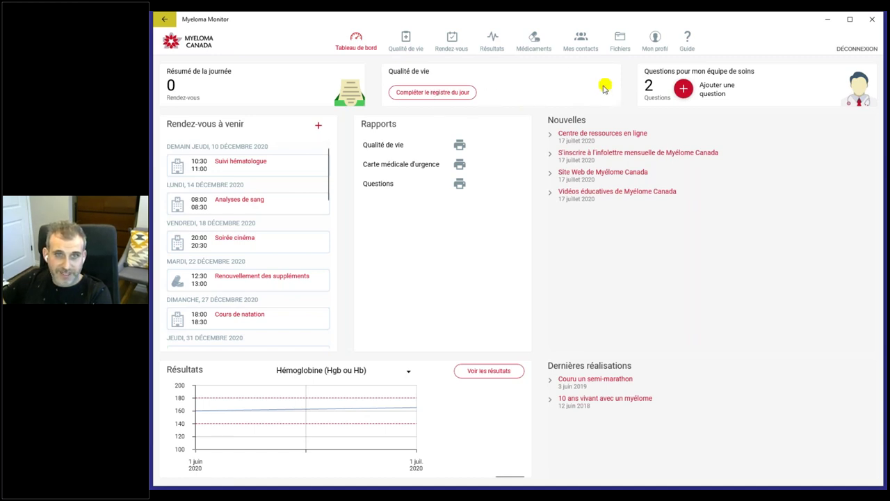
# Step: In today's quality-of-life entry, set Anxiété to 8, Dépression to 2 and Essoufflement to 4
pyautogui.click(410, 43)
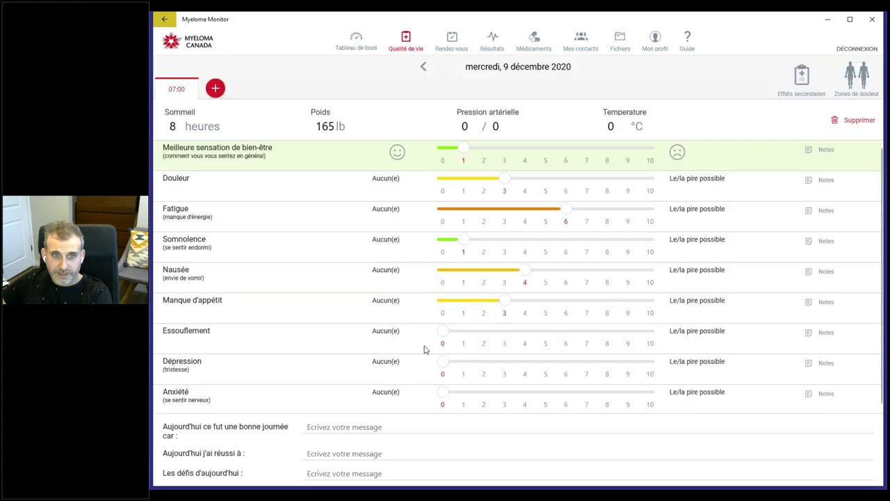
pyautogui.moveTo(444, 394); pyautogui.dragTo(607, 393)
pyautogui.moveTo(444, 362); pyautogui.dragTo(484, 362)
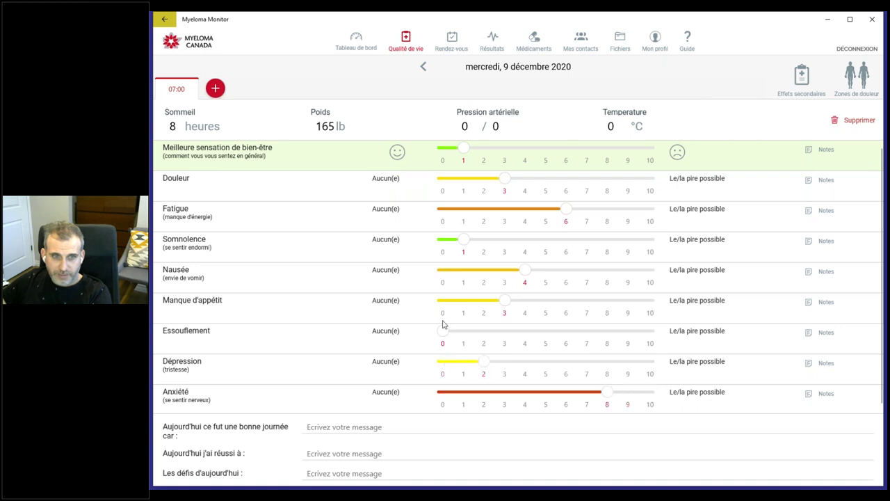
pyautogui.moveTo(445, 331); pyautogui.dragTo(525, 331)
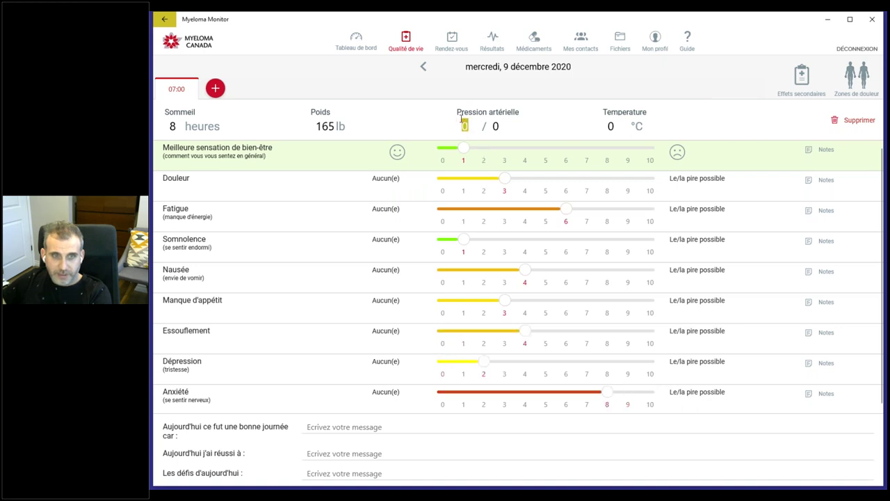
# Step: Enter blood pressure 123/65 and temperature 37 °C
pyautogui.write('123')
pyautogui.press('Tab')
pyautogui.write('65')
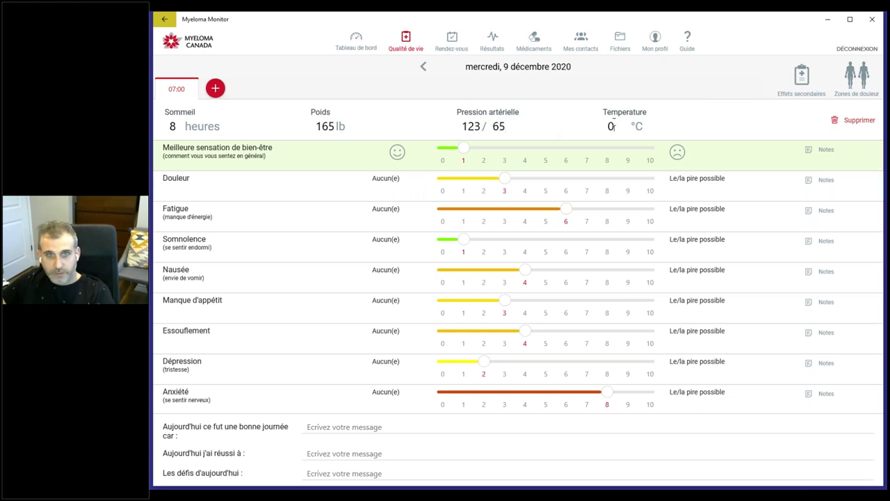
pyautogui.press('Tab')
pyautogui.write('37')
# Step: Write 'test' in all three journal messages, then return to the dashboard
pyautogui.click(379, 421)
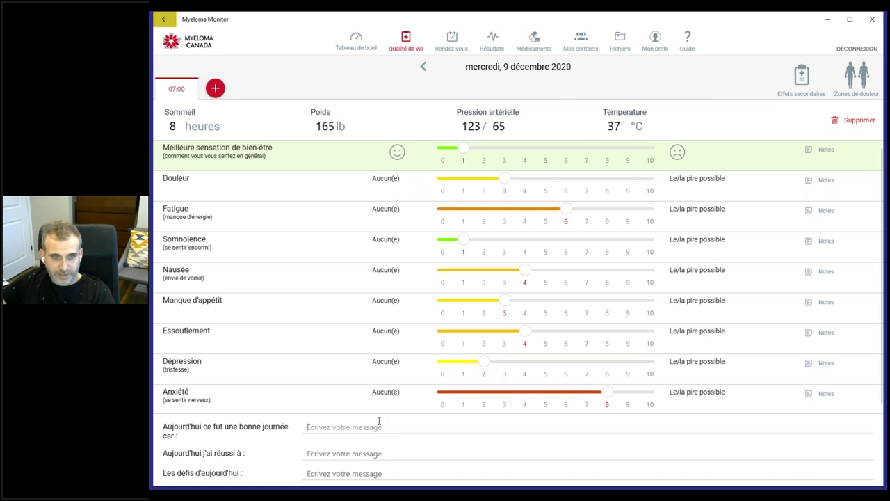
pyautogui.write('test')
pyautogui.click(379, 454)
pyautogui.write('test')
pyautogui.click(362, 472)
pyautogui.write('t')
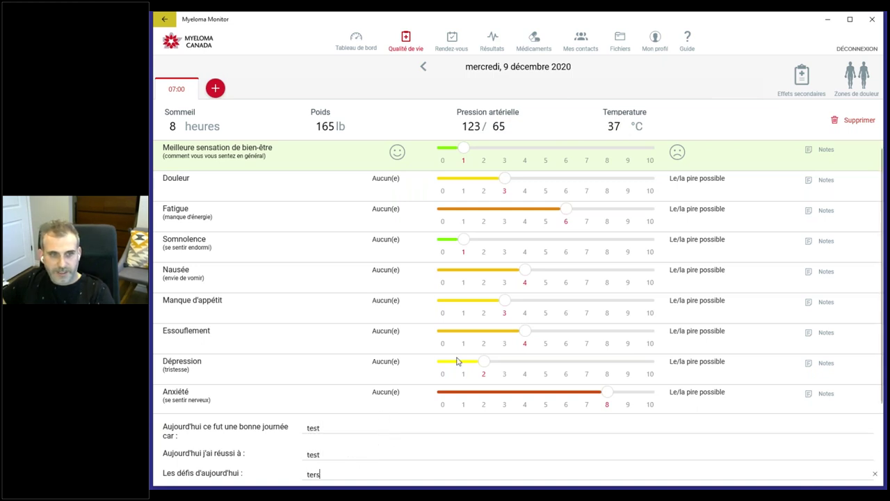
pyautogui.press('BackSpace')
pyautogui.press('BackSpace')
pyautogui.write('st')
pyautogui.click(407, 428)
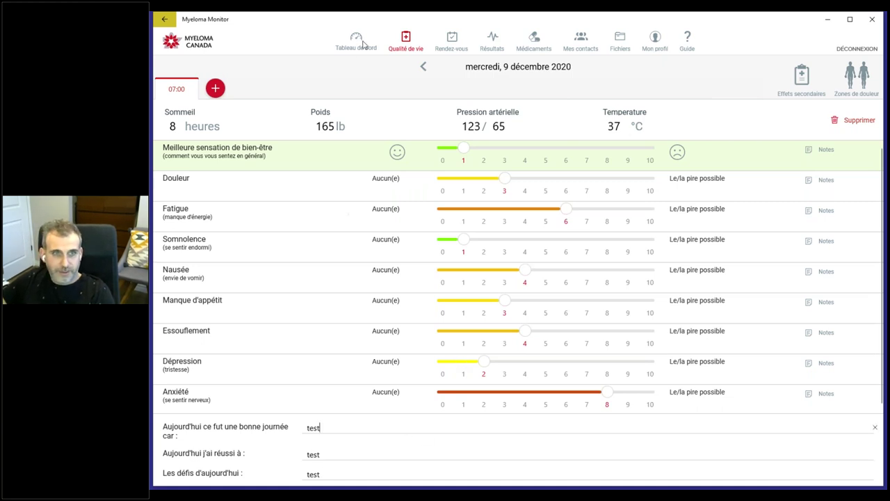
pyautogui.click(357, 42)
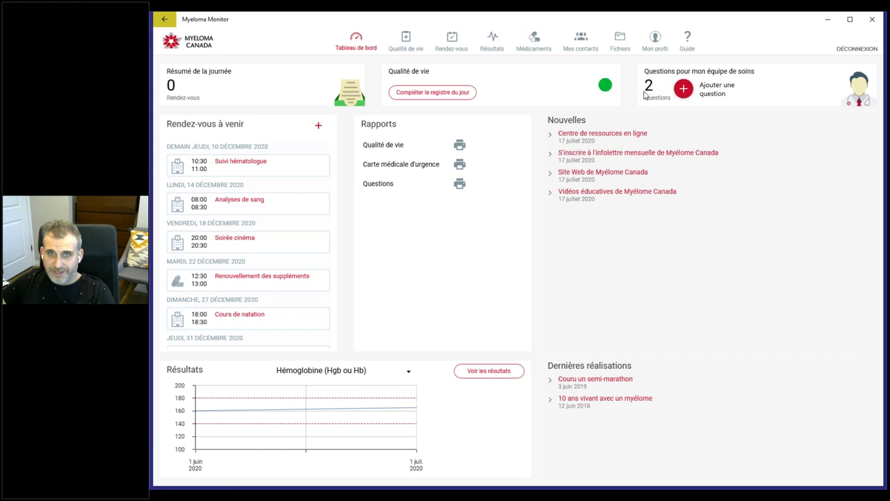
pyautogui.click(684, 89)
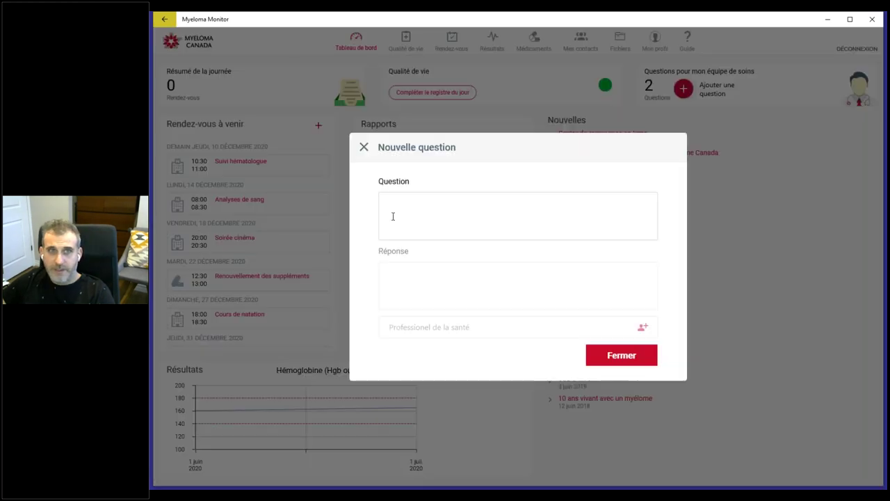
pyautogui.write('test')
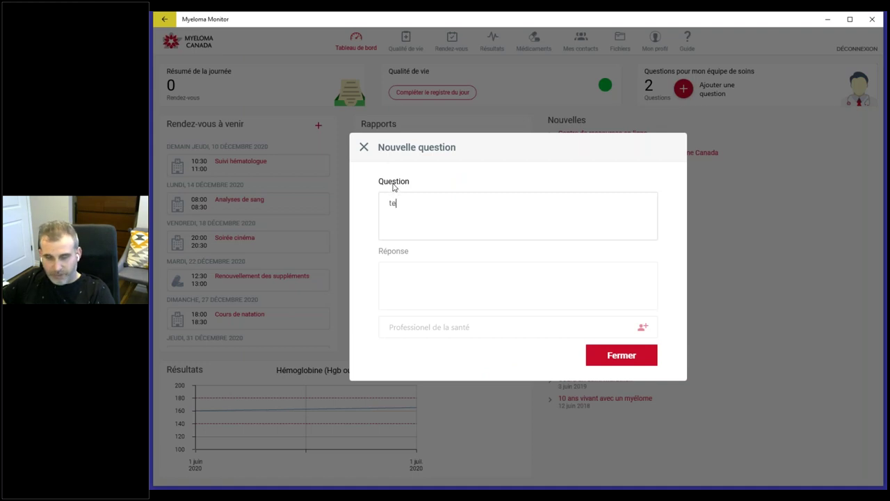
pyautogui.click(453, 273)
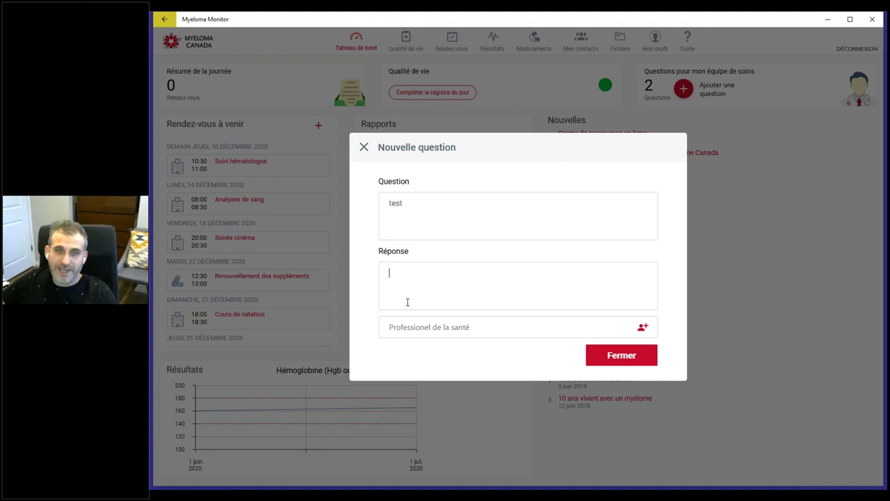
pyautogui.click(420, 328)
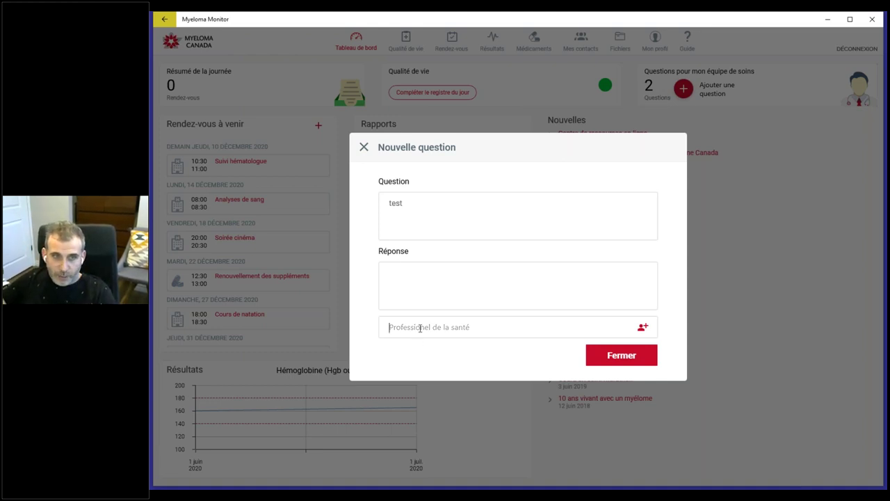
pyautogui.click(642, 328)
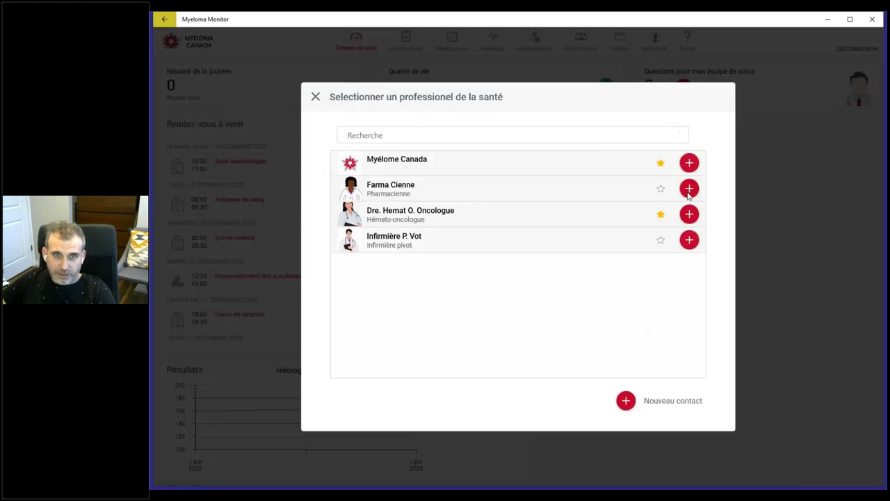
pyautogui.click(689, 240)
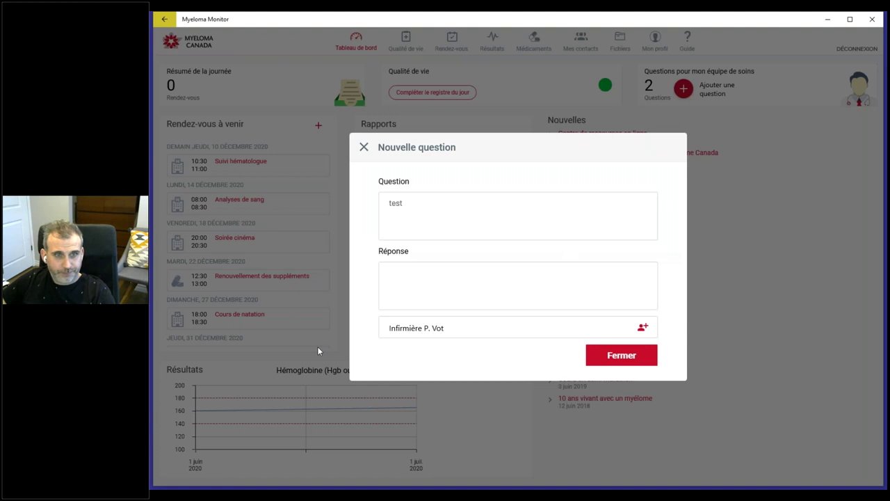
pyautogui.click(613, 360)
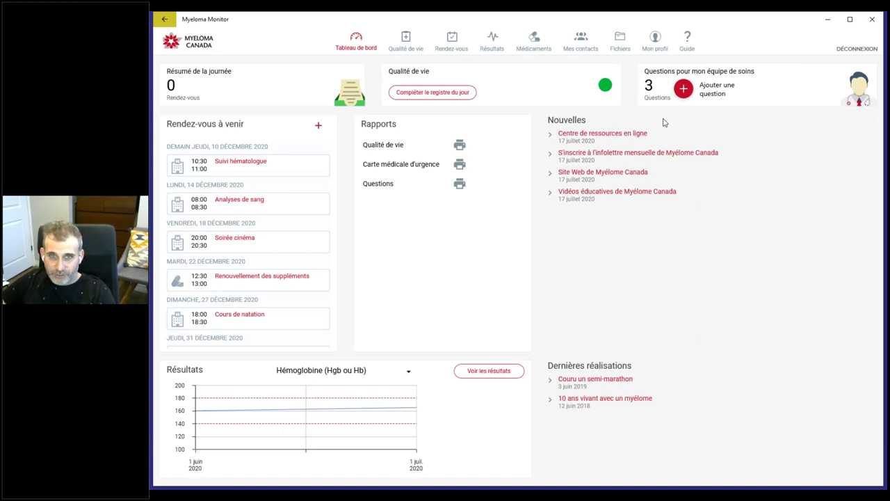
# Step: Open the care-team questions and filter them by the nurse, then the hematologist, then the nurse again
pyautogui.click(651, 87)
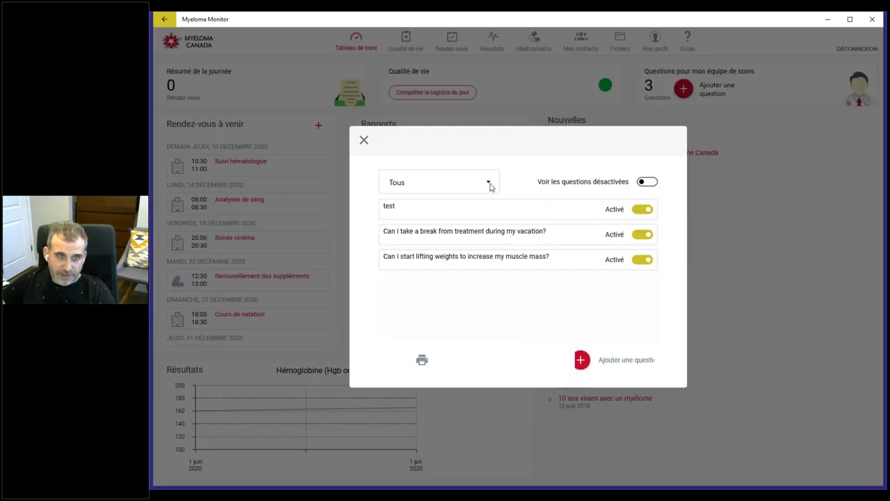
pyautogui.click(489, 185)
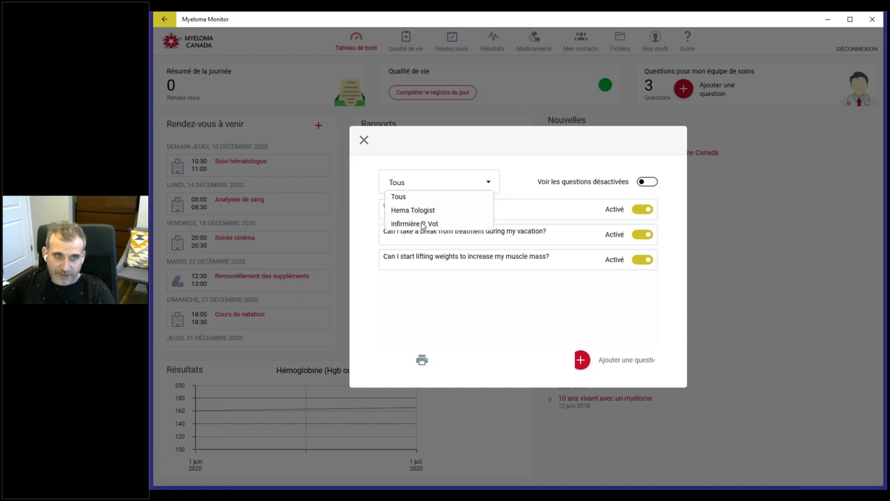
pyautogui.click(420, 224)
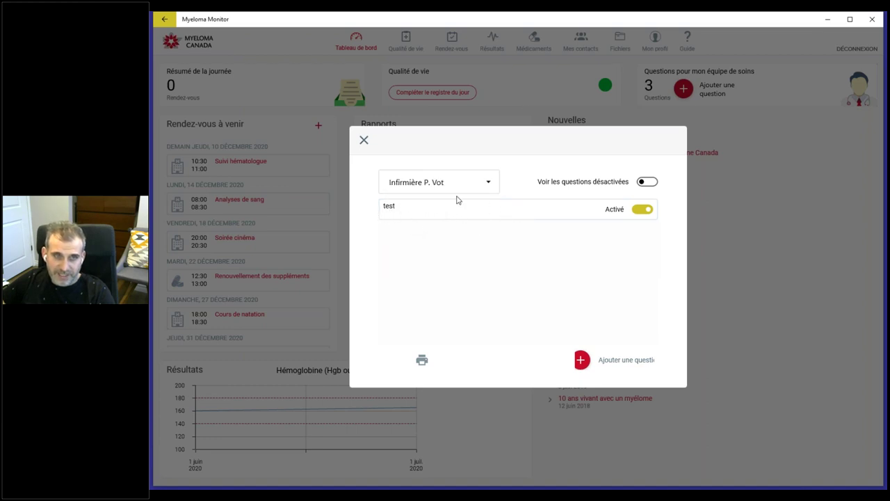
pyautogui.click(424, 185)
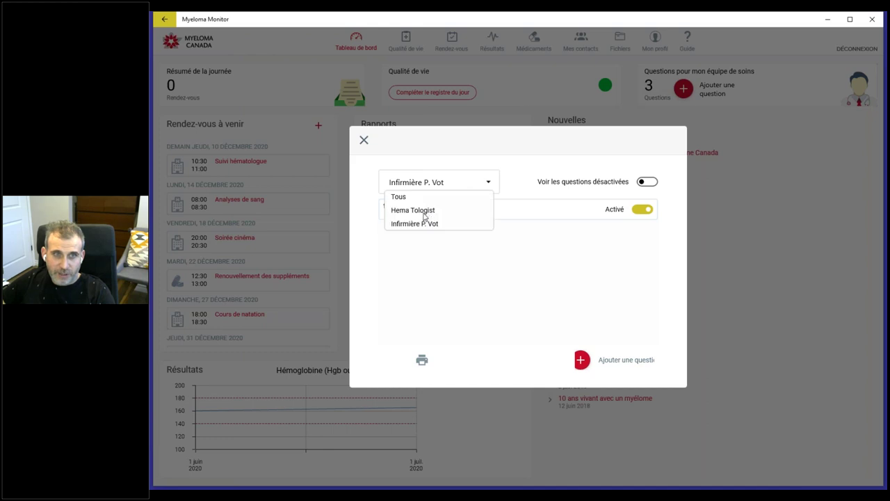
pyautogui.click(421, 210)
pyautogui.click(451, 188)
pyautogui.click(414, 224)
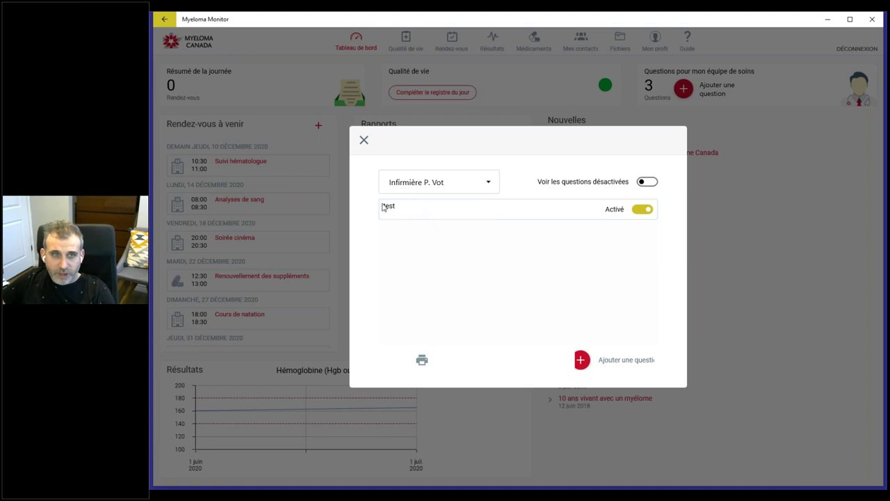
# Step: Disable the test question and turn on showing deactivated questions
pyautogui.click(644, 210)
pyautogui.click(643, 209)
pyautogui.click(643, 210)
pyautogui.click(647, 182)
pyautogui.click(647, 182)
pyautogui.click(645, 183)
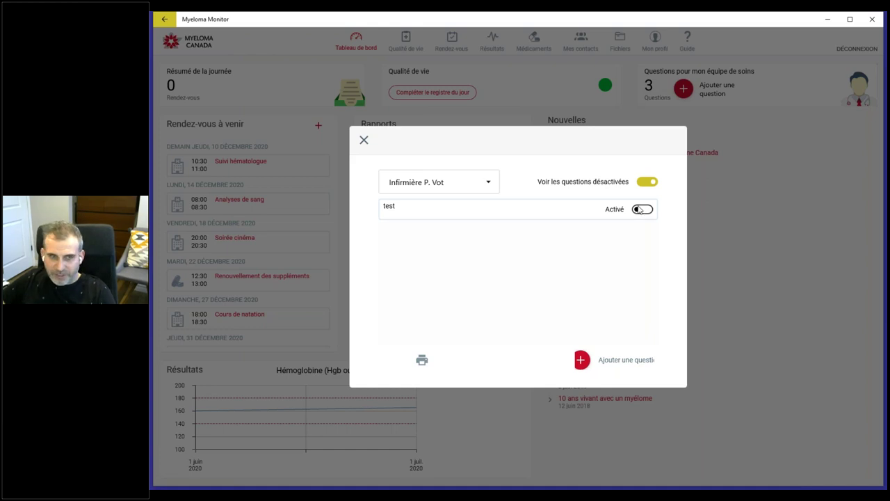
# Step: Show questions from all caregivers (Tous) with the test question enabled again
pyautogui.click(638, 210)
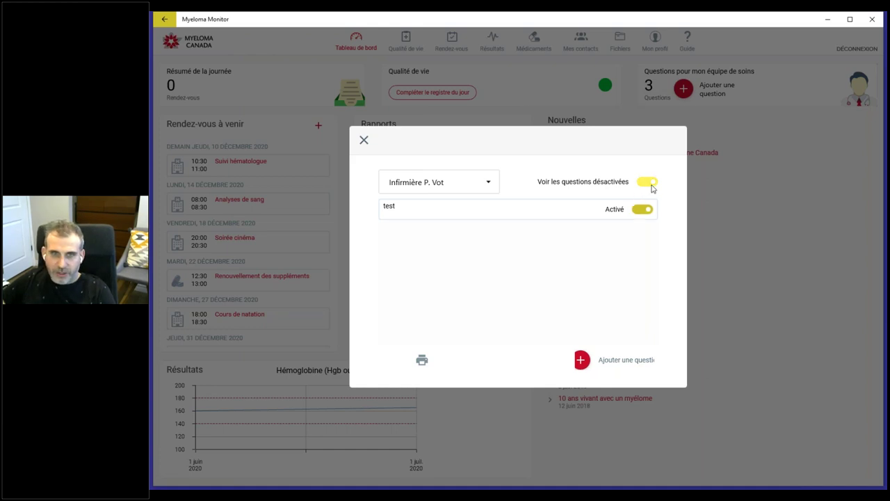
pyautogui.click(641, 210)
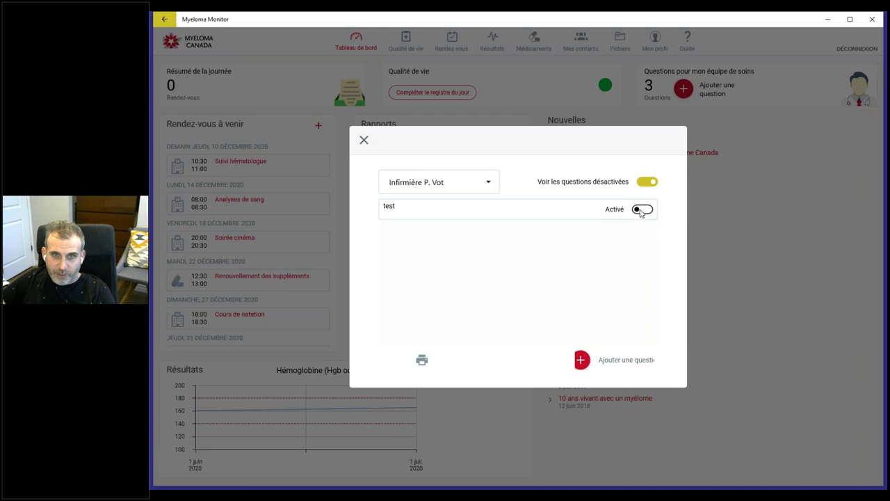
pyautogui.click(641, 212)
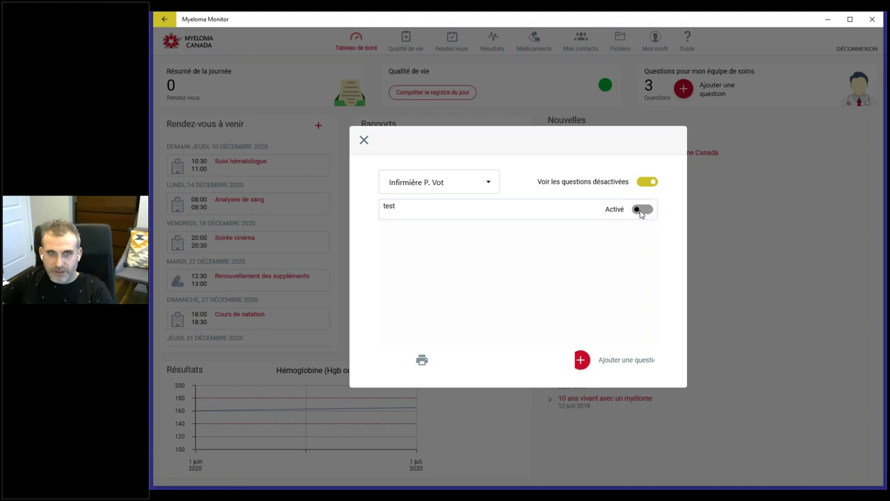
pyautogui.click(641, 213)
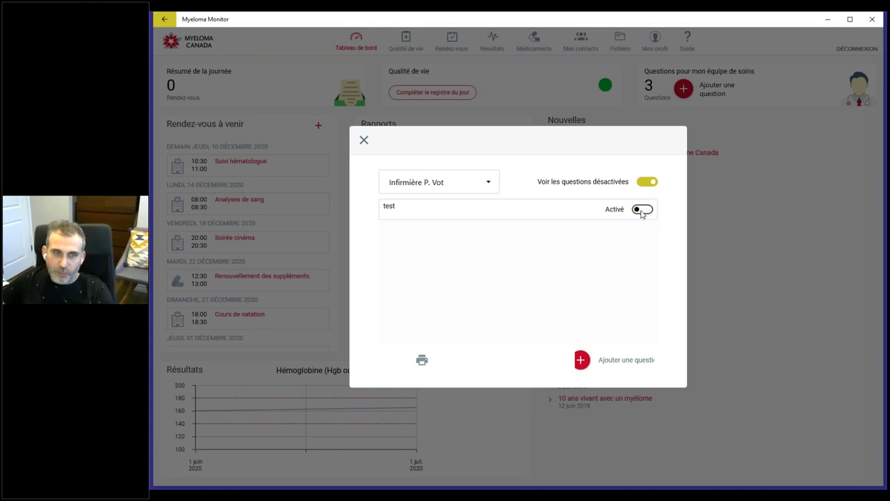
pyautogui.click(469, 186)
pyautogui.click(420, 201)
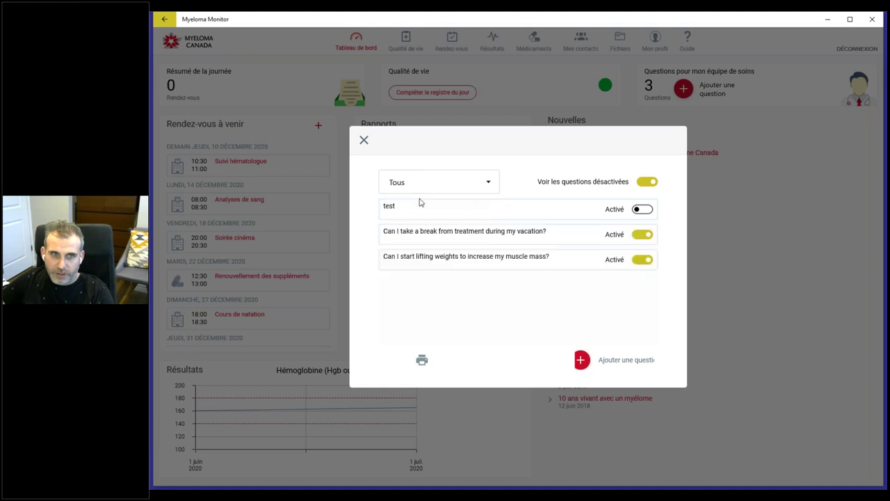
pyautogui.click(641, 209)
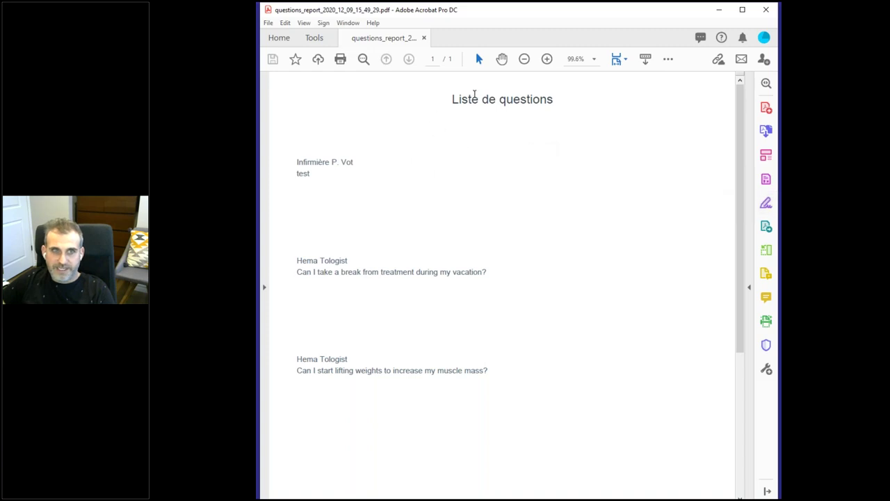
# Step: Select the nurse's and hematologist's names in the questions report PDF, then close Acrobat
pyautogui.moveTo(355, 162); pyautogui.dragTo(295, 162)
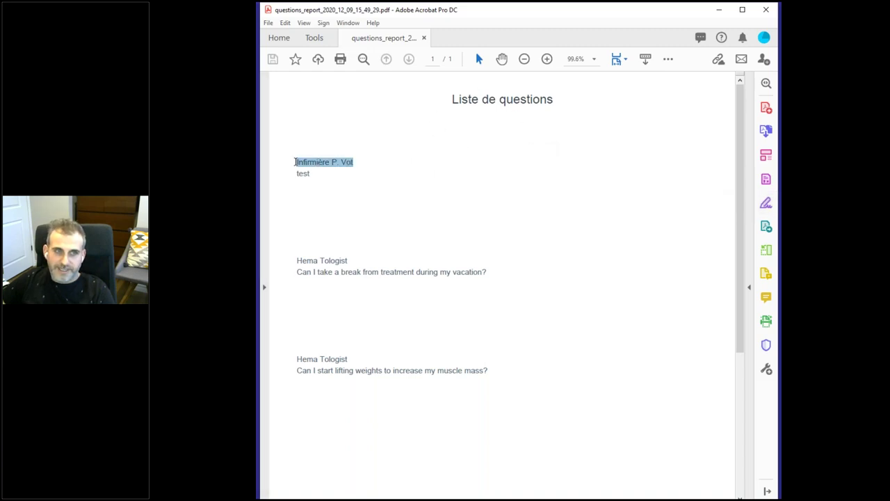
pyautogui.click(321, 272)
pyautogui.moveTo(354, 260); pyautogui.dragTo(308, 276)
pyautogui.click(311, 273)
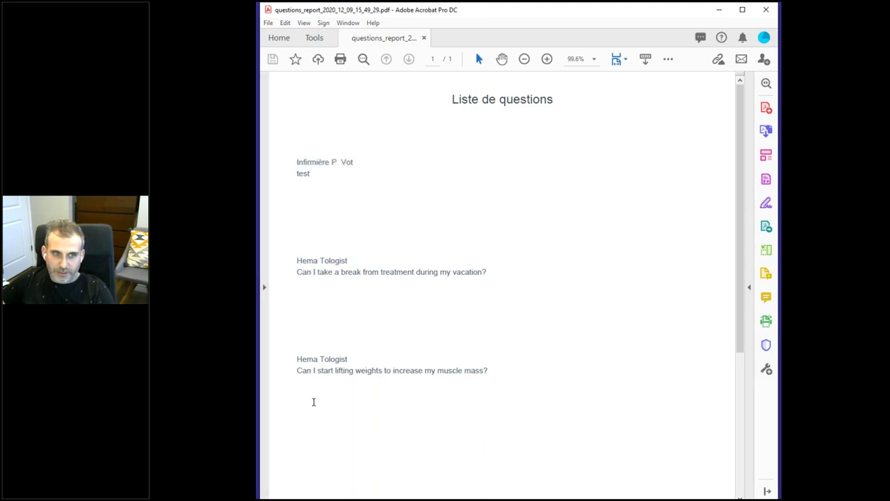
pyautogui.scroll(-5, 482, 173)
pyautogui.scroll(5, 482, 173)
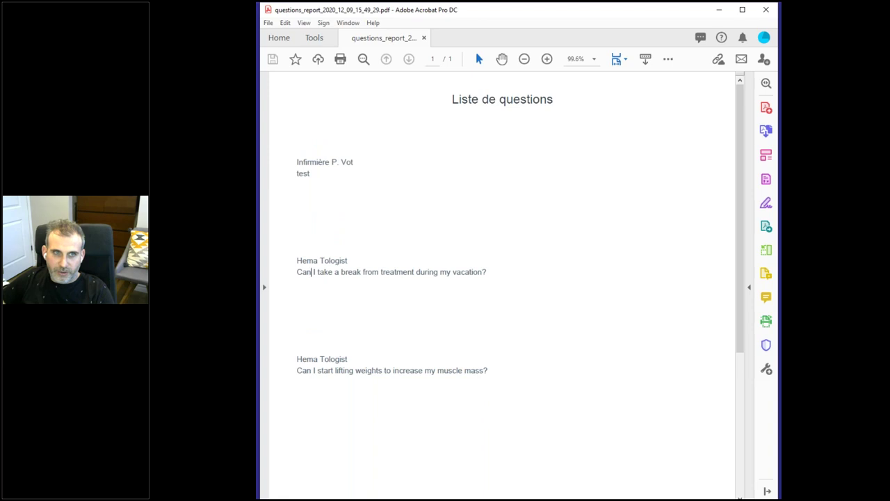
pyautogui.click(765, 14)
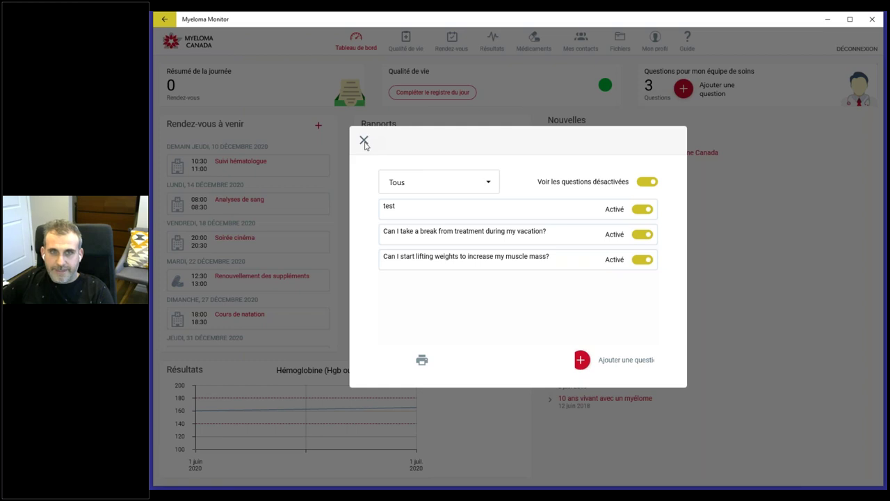
# Step: Close the questions window and show the Qualité de vie log for 9 décembre 2020
pyautogui.click(364, 141)
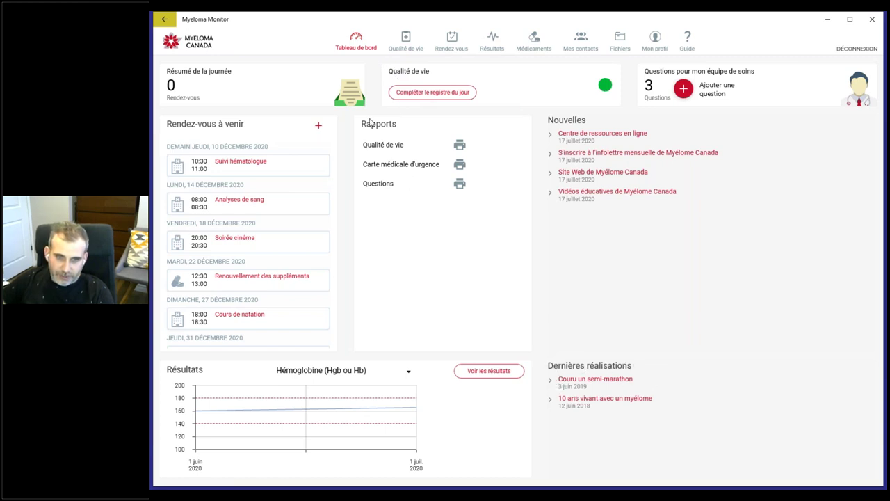
pyautogui.click(408, 45)
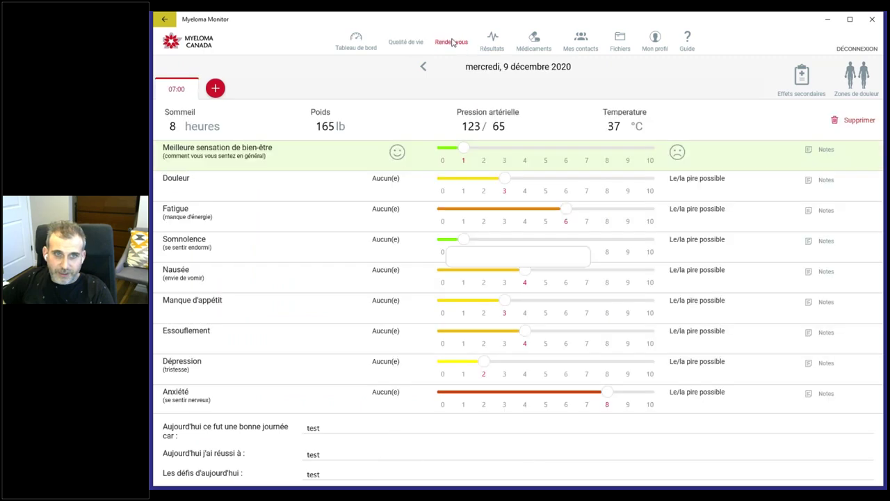
# Step: View the December 2020 Rendez-vous calendar, then return to the dashboard
pyautogui.click(454, 42)
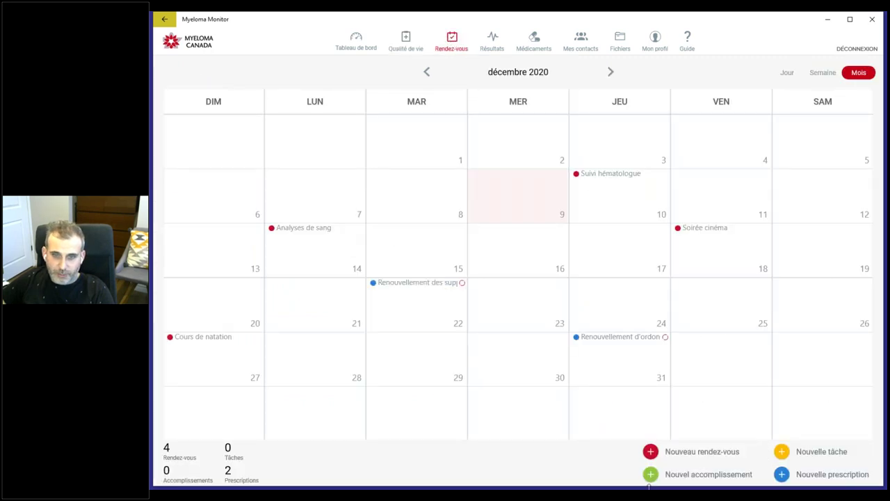
pyautogui.click(366, 43)
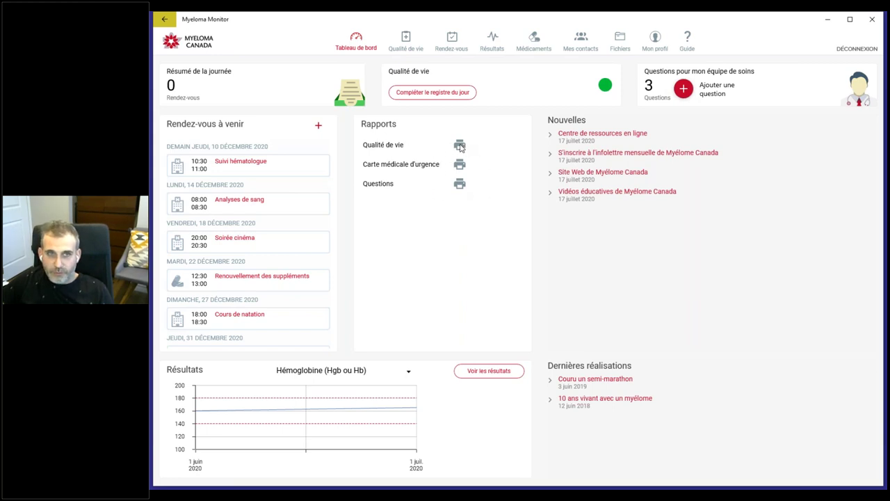
# Step: Generate the Qualité de vie PDF report, scroll through its symptom chart, and close Acrobat
pyautogui.click(459, 145)
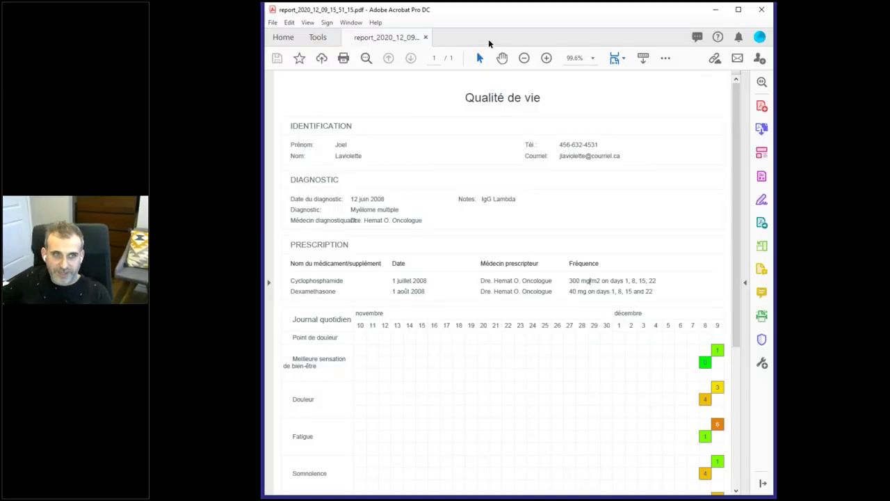
pyautogui.scroll(-2, 453, 163)
pyautogui.scroll(-2, 457, 169)
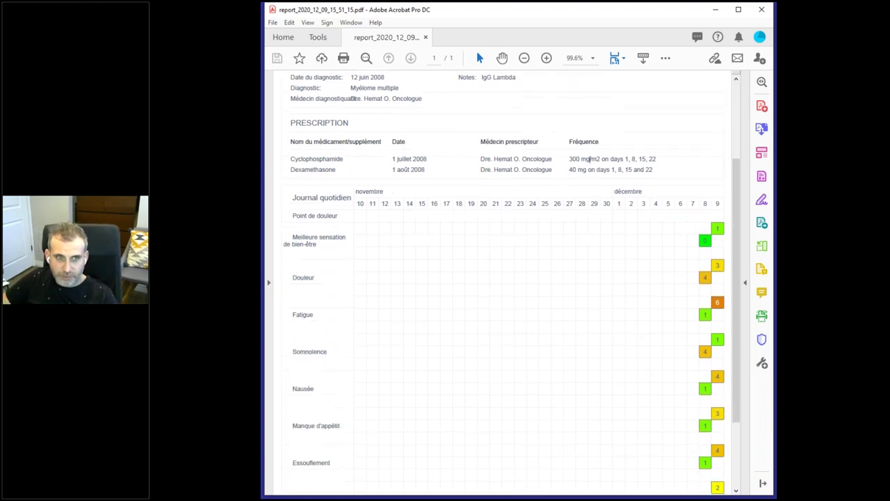
pyautogui.scroll(-2, 383, 290)
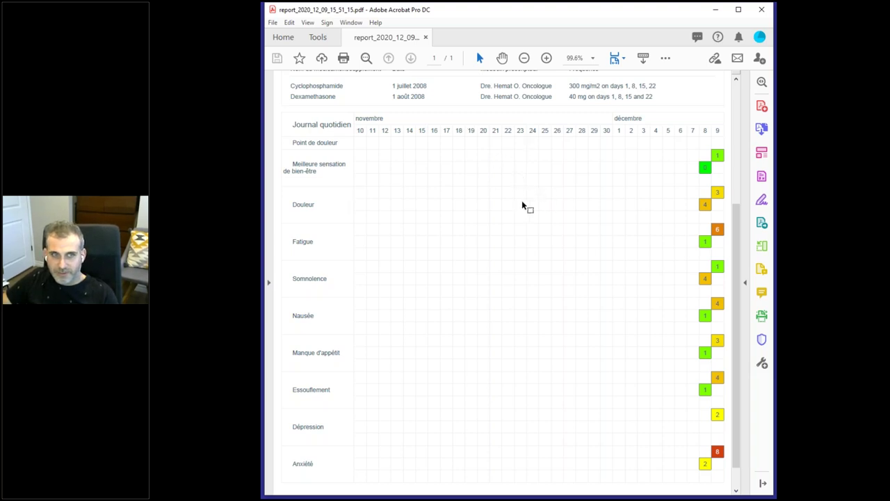
pyautogui.scroll(-1, 529, 213)
pyautogui.scroll(6, 530, 213)
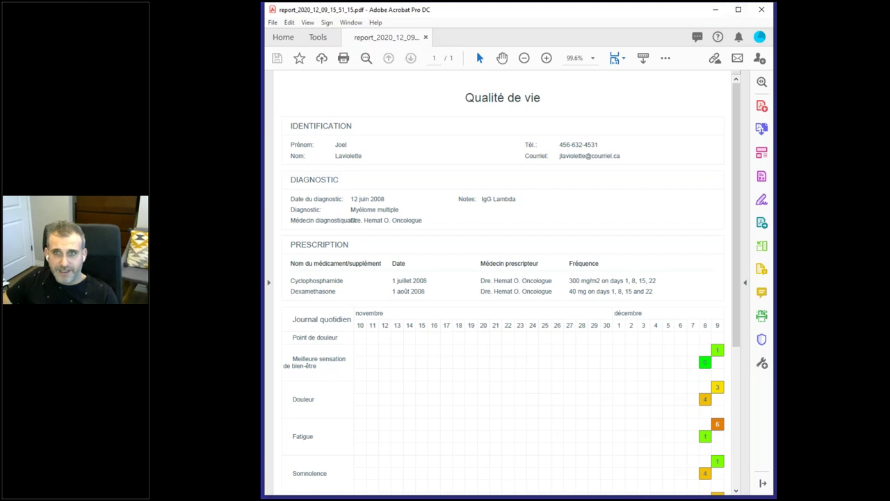
pyautogui.click(762, 9)
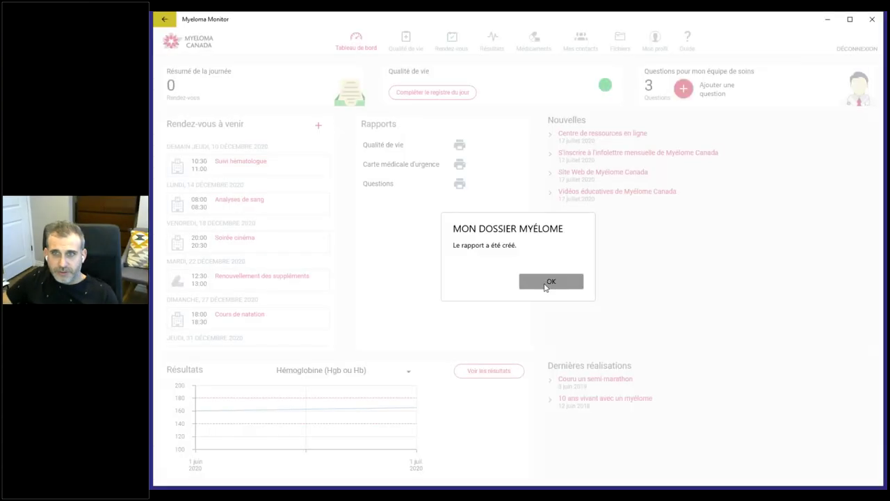
# Step: Dismiss the report-created notice and export the Carte médicale d'urgence as a PDF
pyautogui.click(546, 281)
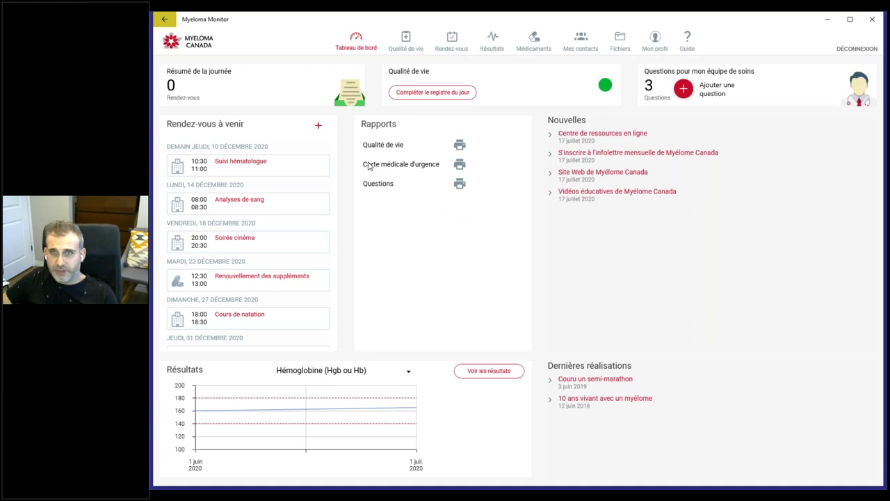
pyautogui.click(460, 165)
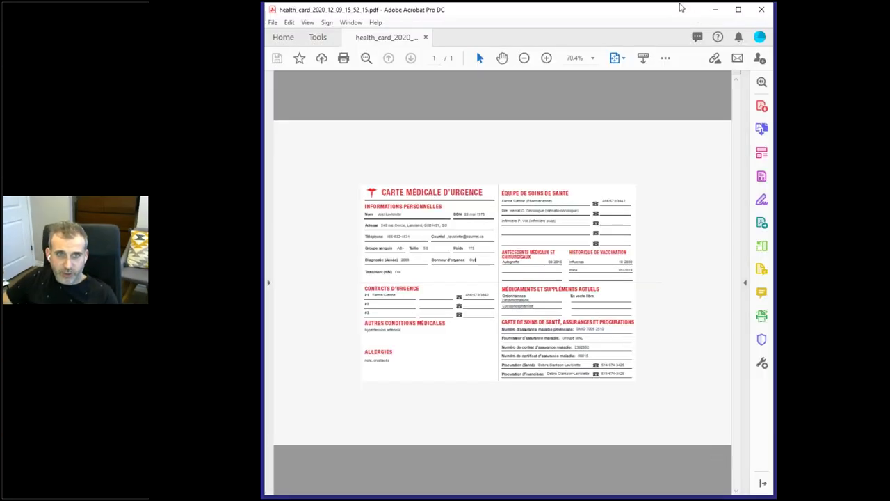
pyautogui.click(546, 58)
pyautogui.moveTo(549, 491); pyautogui.dragTo(614, 491)
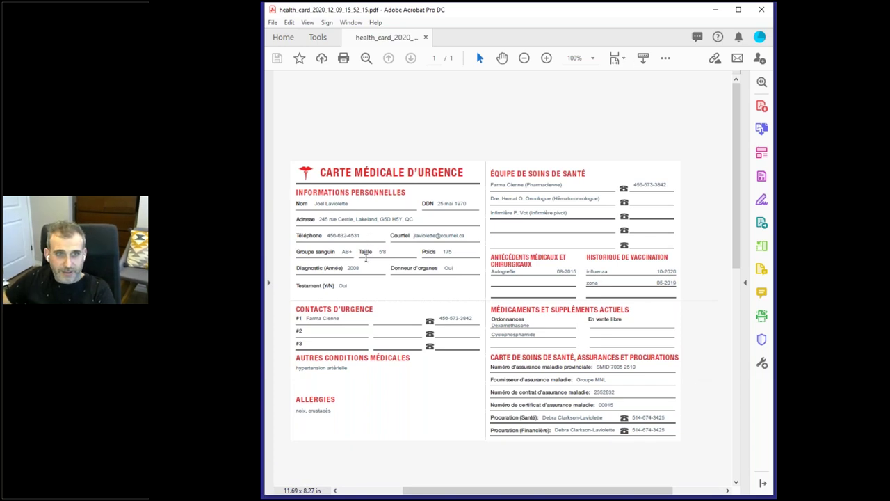
pyautogui.hotkey('ctrl', 'a')
pyautogui.click(343, 249)
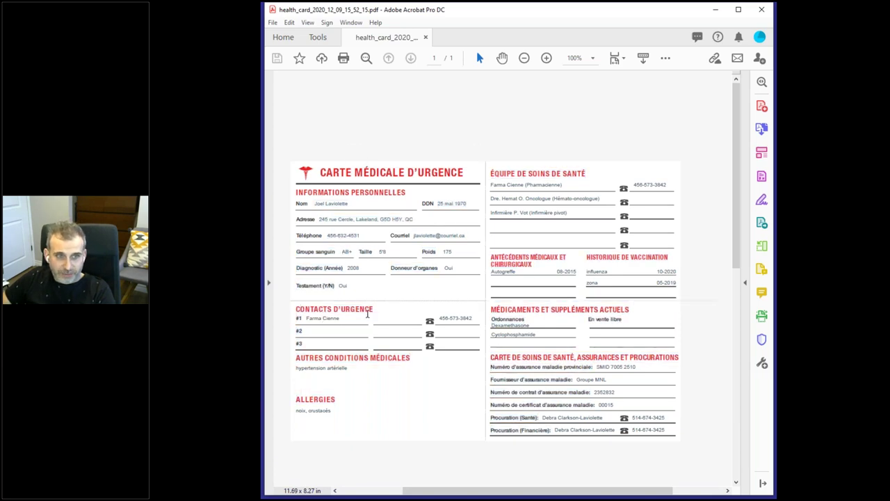
pyautogui.moveTo(304, 318); pyautogui.dragTo(341, 318)
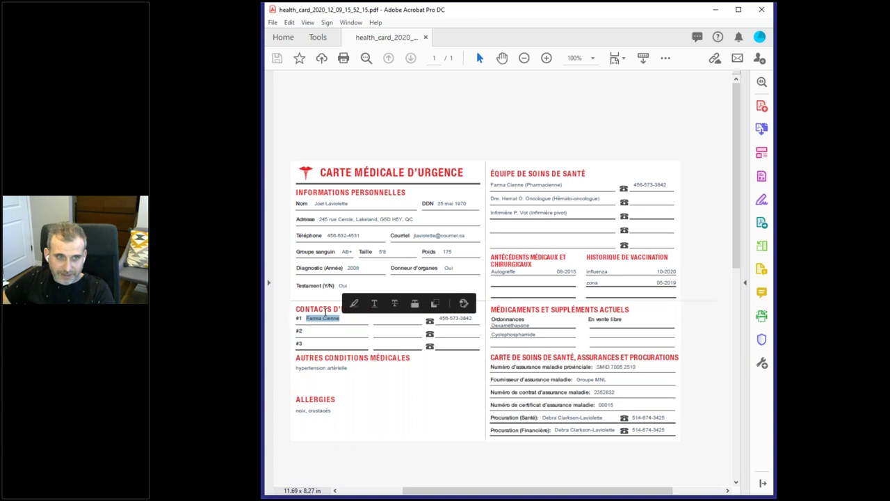
pyautogui.click(354, 326)
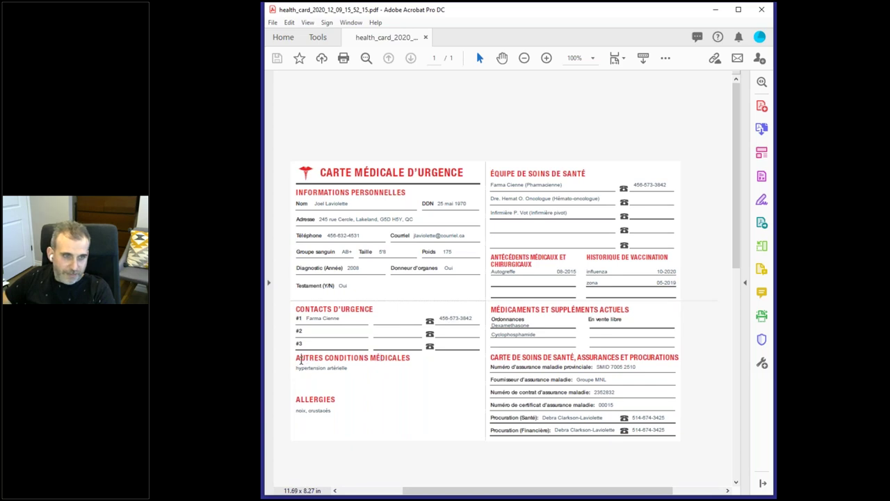
pyautogui.moveTo(297, 359); pyautogui.dragTo(377, 359)
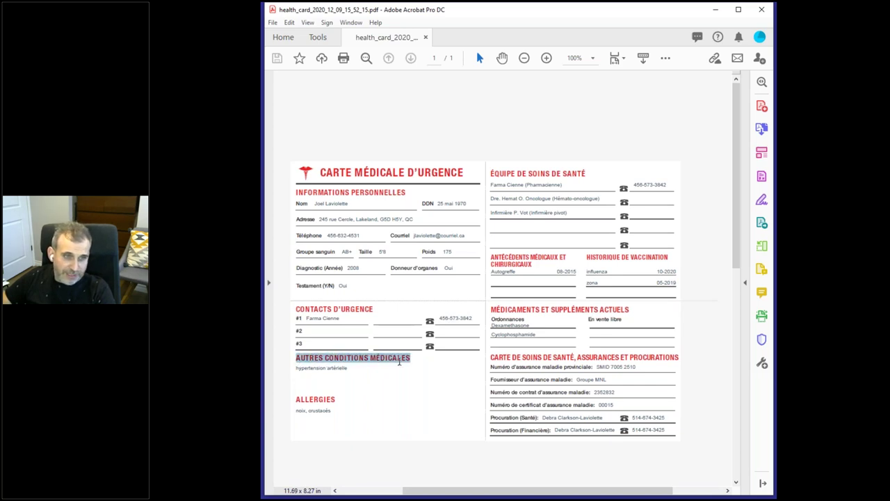
pyautogui.moveTo(349, 368); pyautogui.dragTo(306, 369)
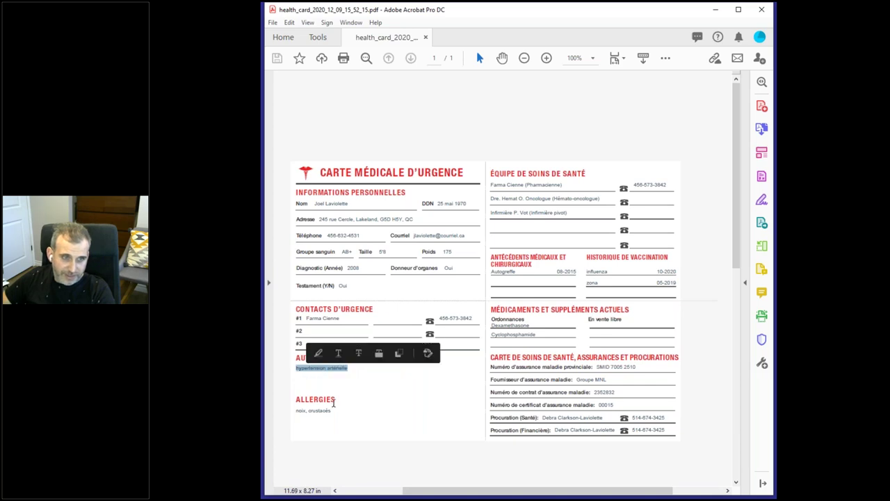
pyautogui.click(313, 372)
pyautogui.doubleClick(335, 399)
pyautogui.moveTo(297, 412); pyautogui.dragTo(333, 411)
pyautogui.click(332, 411)
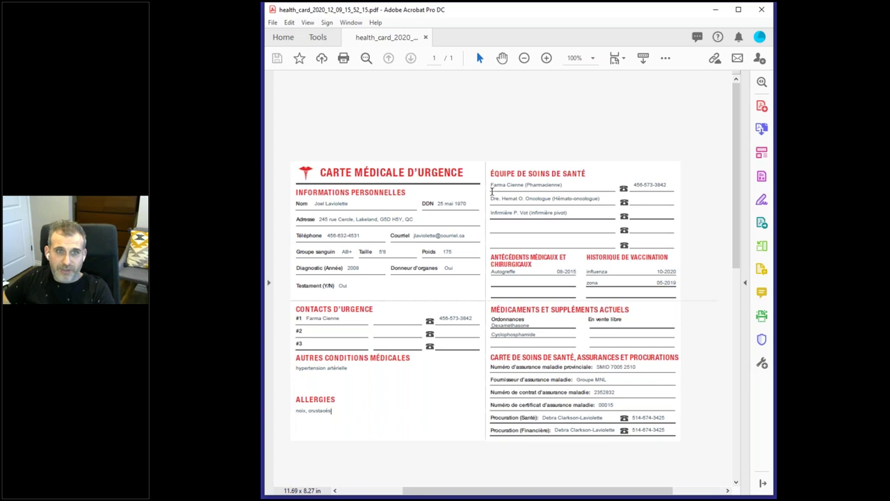
pyautogui.moveTo(505, 185); pyautogui.dragTo(605, 187)
pyautogui.click(605, 188)
pyautogui.moveTo(492, 198); pyautogui.dragTo(599, 198)
pyautogui.click(653, 196)
pyautogui.moveTo(528, 212); pyautogui.dragTo(491, 213)
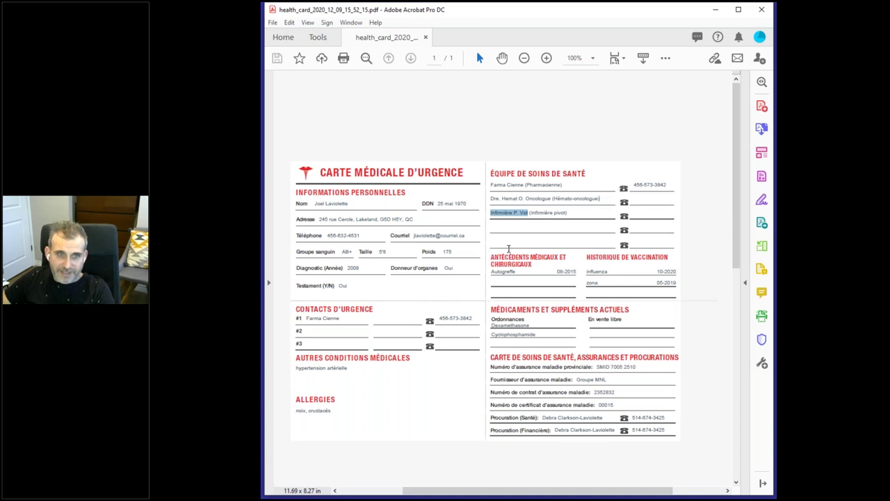
pyautogui.moveTo(490, 271); pyautogui.dragTo(556, 271)
pyautogui.click(566, 274)
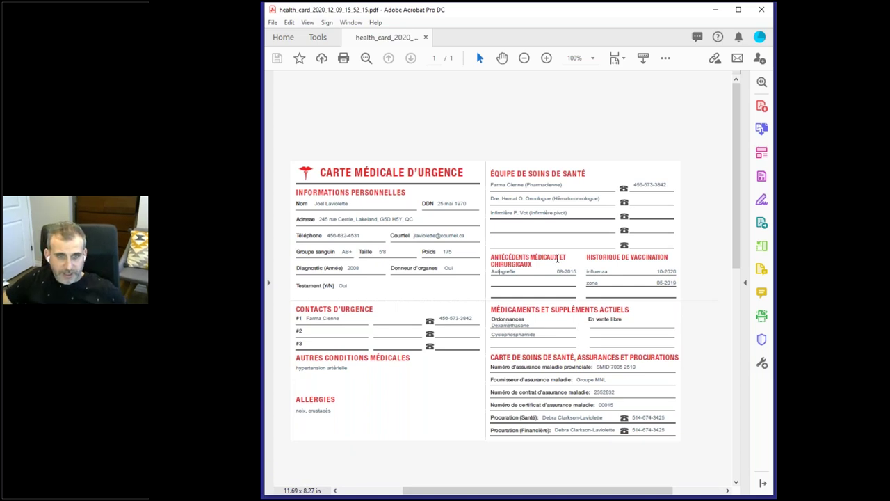
pyautogui.moveTo(513, 314); pyautogui.dragTo(611, 314)
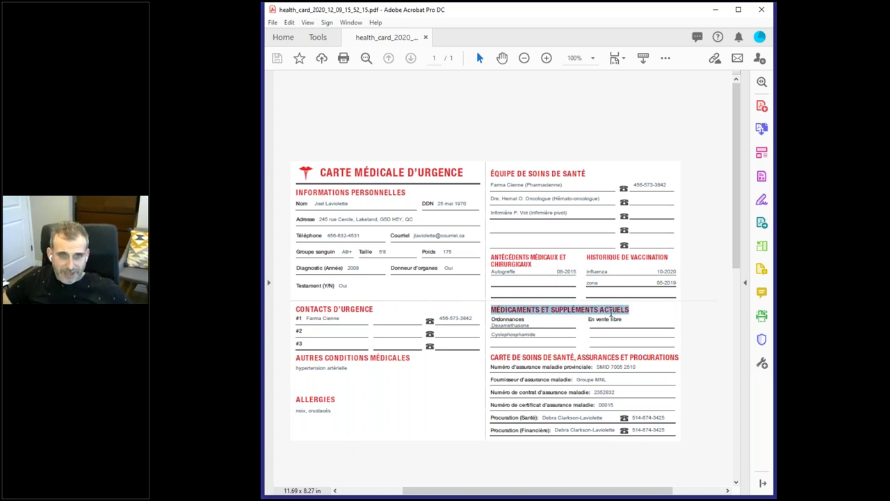
pyautogui.moveTo(536, 336); pyautogui.dragTo(604, 323)
pyautogui.hotkey('ctrl', 'a')
pyautogui.click(535, 329)
pyautogui.click(578, 320)
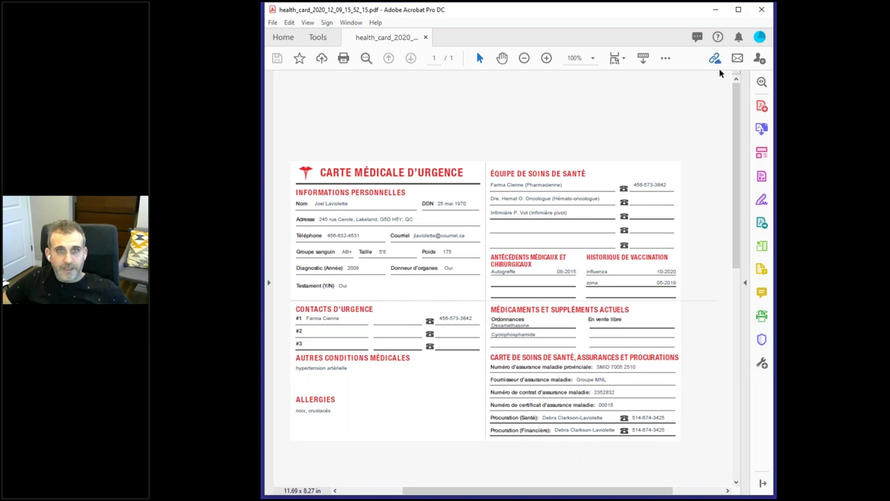
pyautogui.click(764, 11)
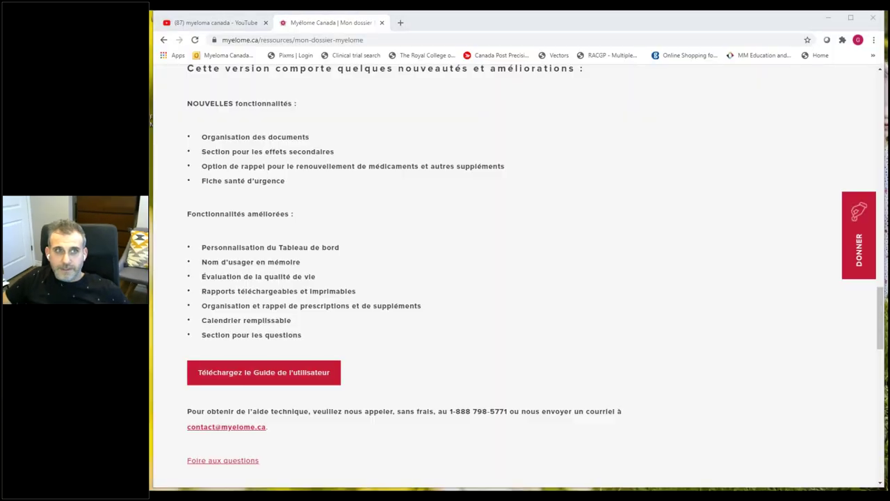
# Step: Select the 'Fonctionnalités améliorées' heading, then switch to the 'myeloma canada' YouTube results tab
pyautogui.tripleClick(433, 193)
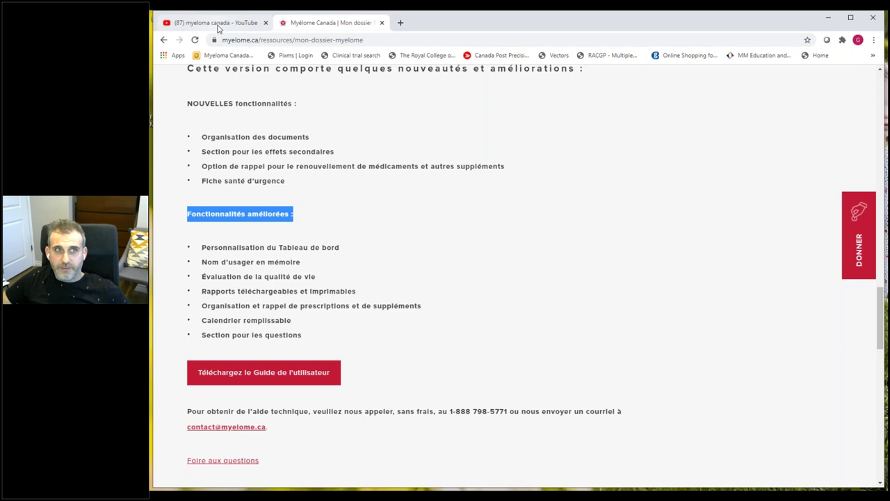
pyautogui.click(219, 25)
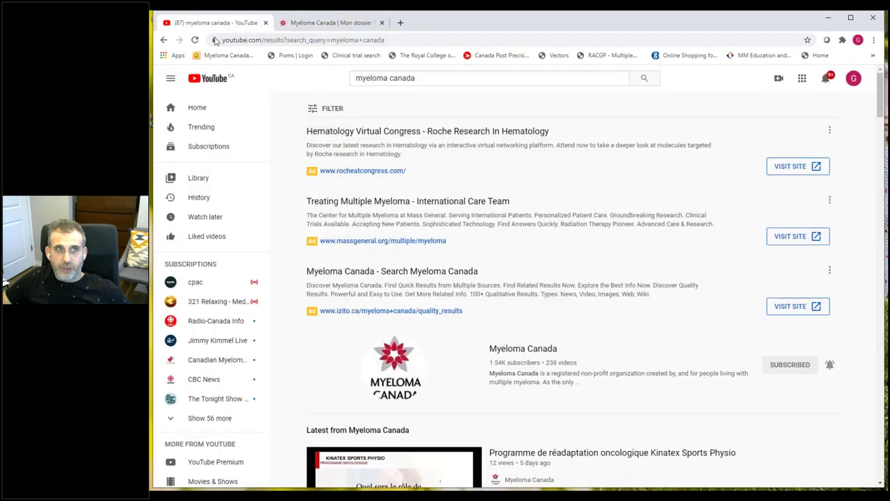
# Step: Open the Myeloma Canada channel from the YouTube results and browse its VIDEOS uploads
pyautogui.click(422, 77)
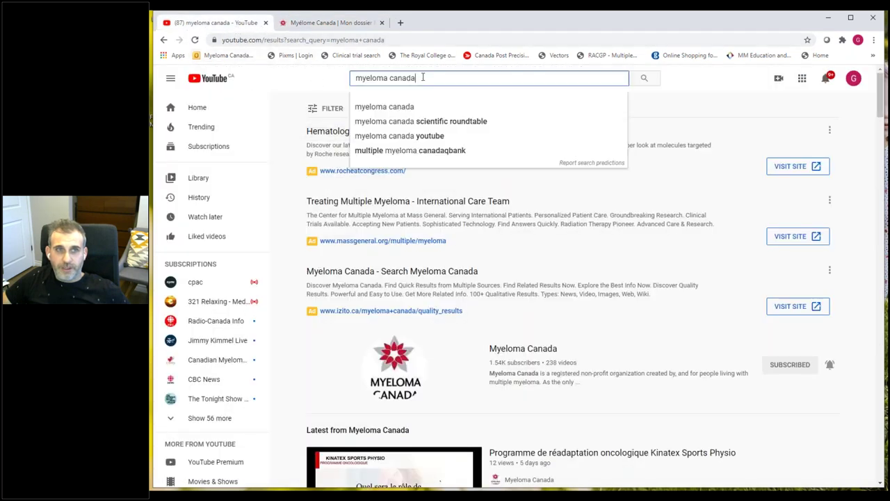
pyautogui.click(732, 93)
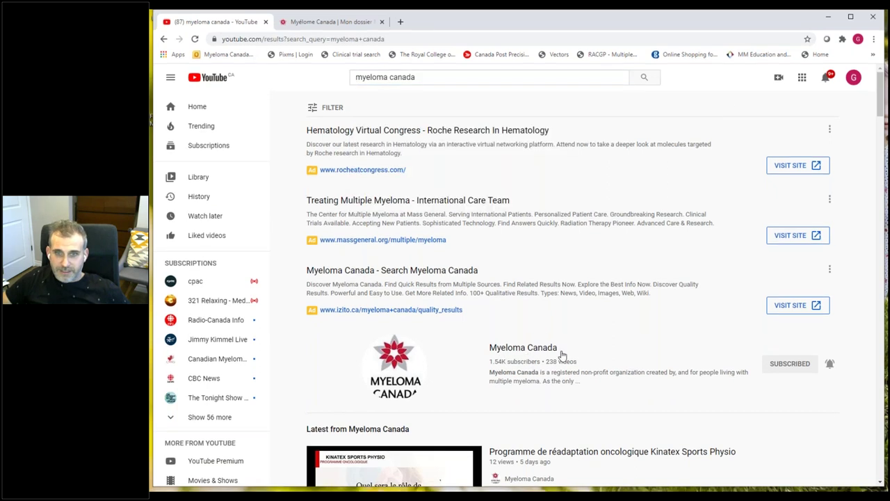
pyautogui.click(539, 351)
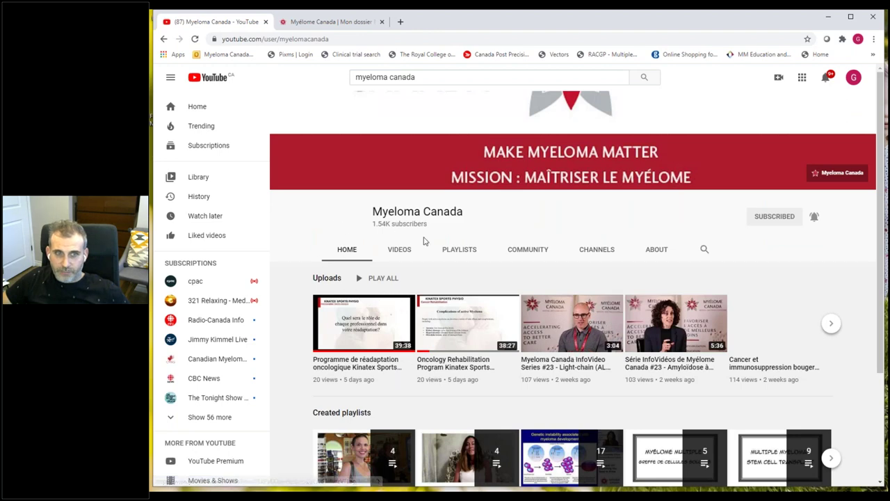
pyautogui.click(393, 257)
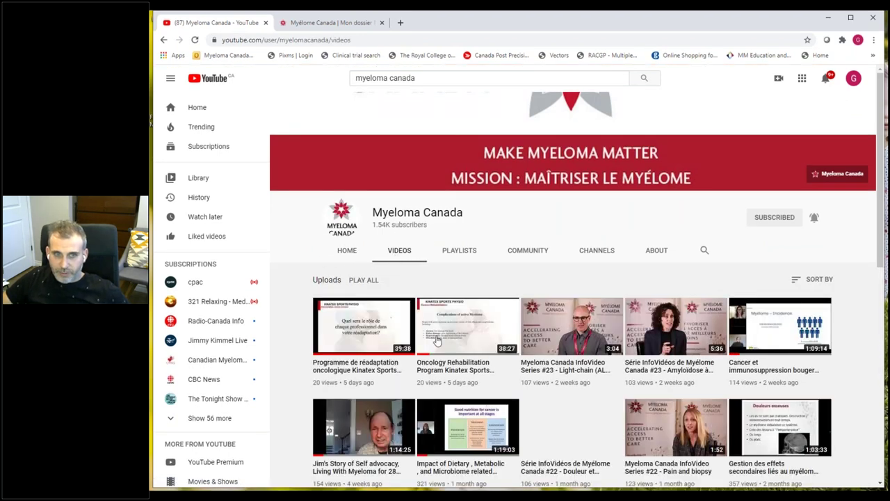
pyautogui.scroll(-2, 425, 346)
pyautogui.scroll(-2, 424, 346)
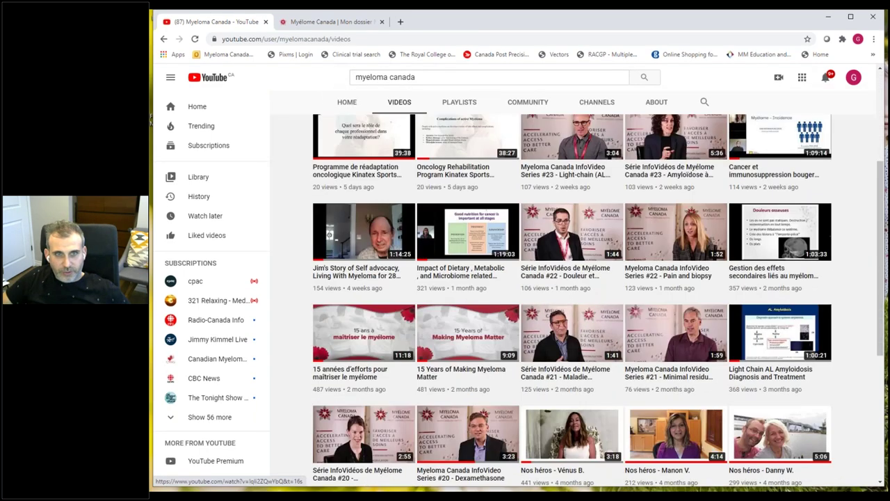
pyautogui.scroll(-6, 416, 325)
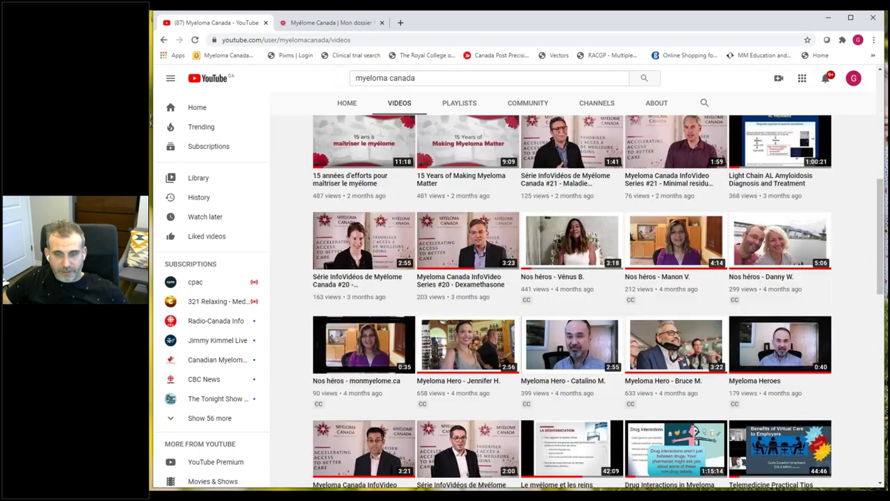
pyautogui.scroll(6, 416, 326)
pyautogui.scroll(3, 416, 325)
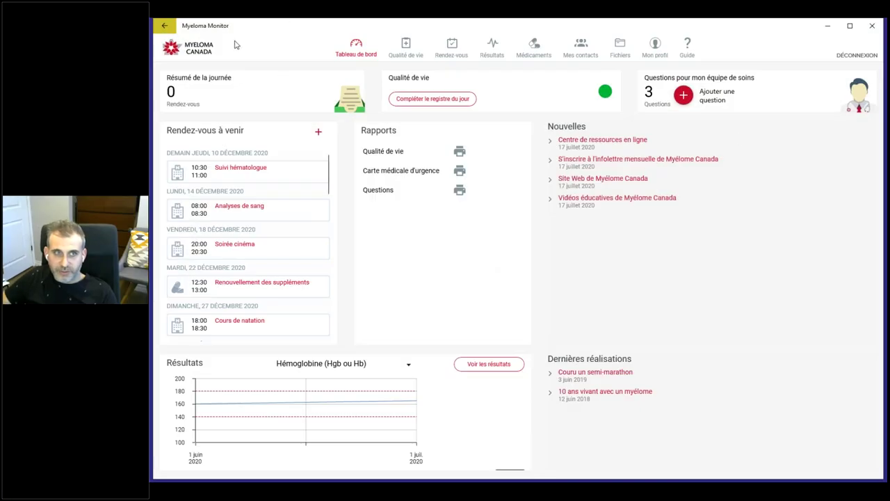
# Step: Open Mon profil and show its Préférences section with module toggles and data backup options
pyautogui.click(656, 48)
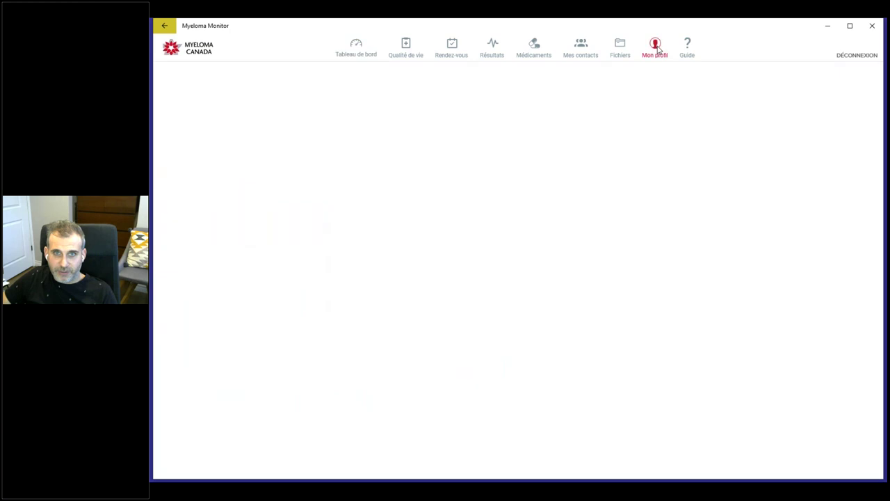
pyautogui.click(196, 255)
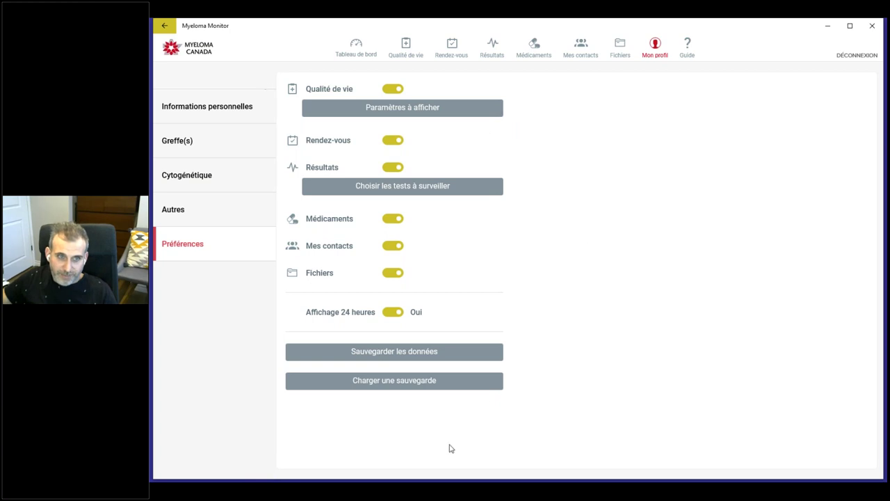
pyautogui.click(192, 242)
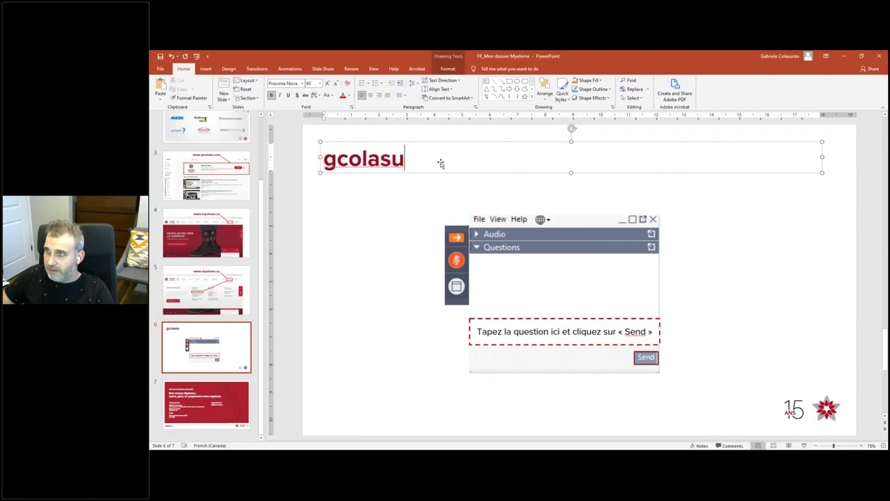
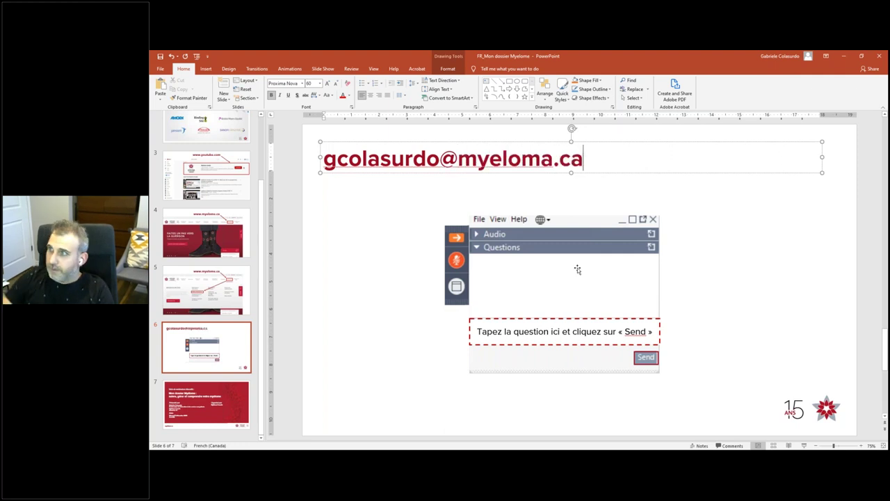
# Step: Delete the webinar screenshot and play slide 6 as a plain full-screen slide show
pyautogui.click(533, 282)
pyautogui.press('Delete')
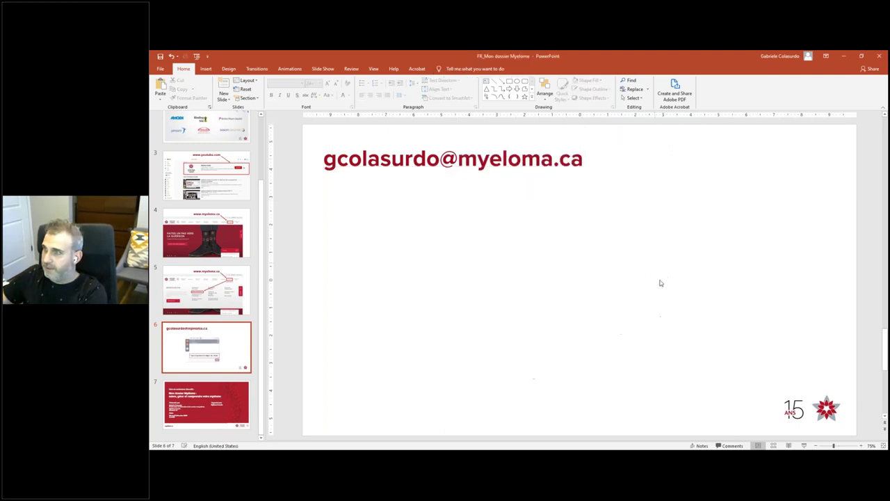
pyautogui.click(804, 445)
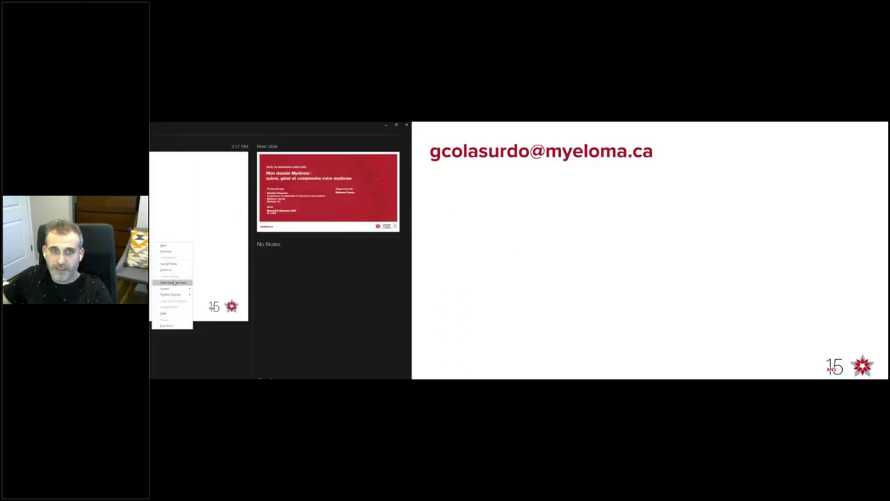
pyautogui.click(183, 282)
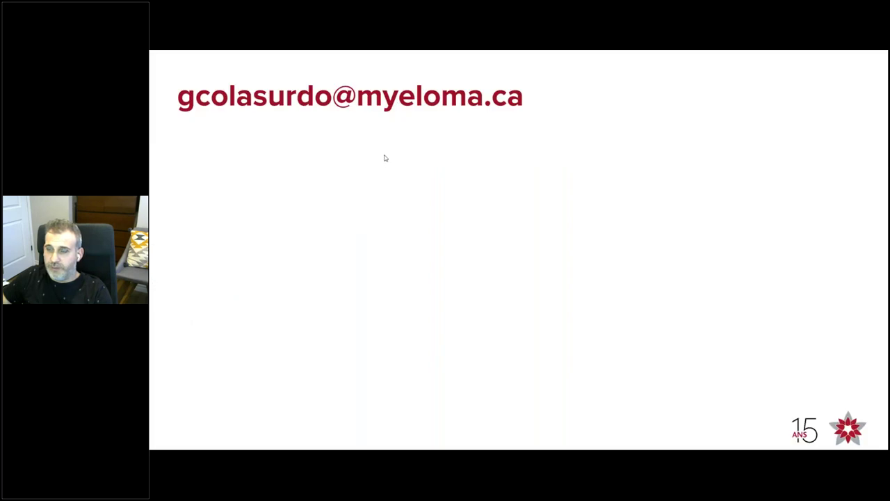